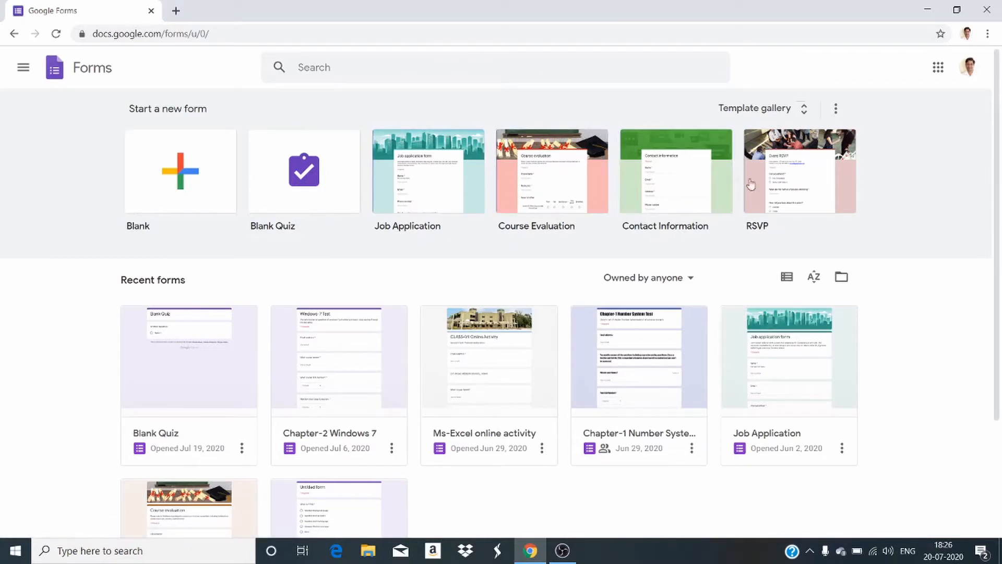
# Step: Examine the Personal, Work and Education templates in the template gallery, and the related Google apps offered from the Forms home page
pyautogui.click(802, 113)
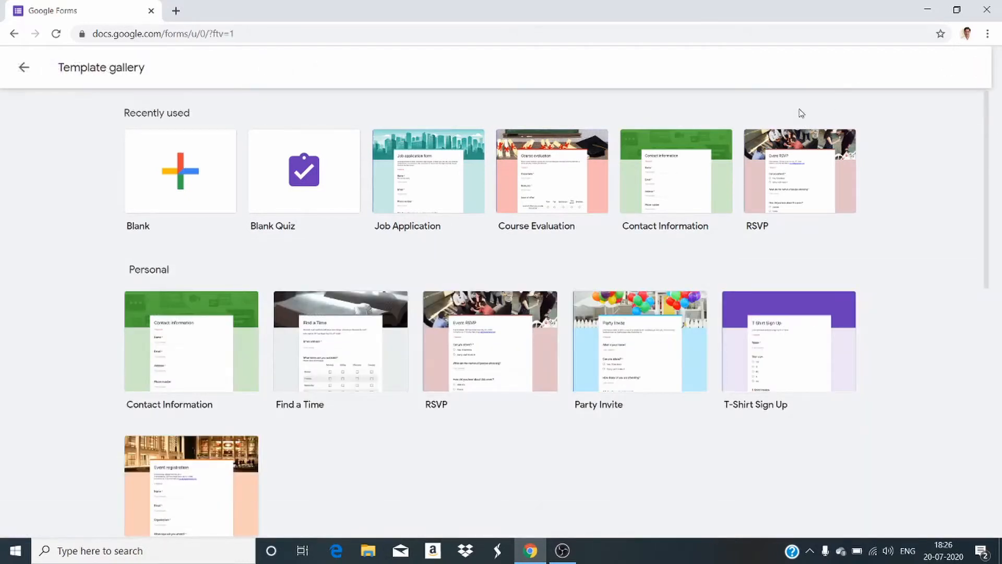
pyautogui.scroll(-2, 924, 217)
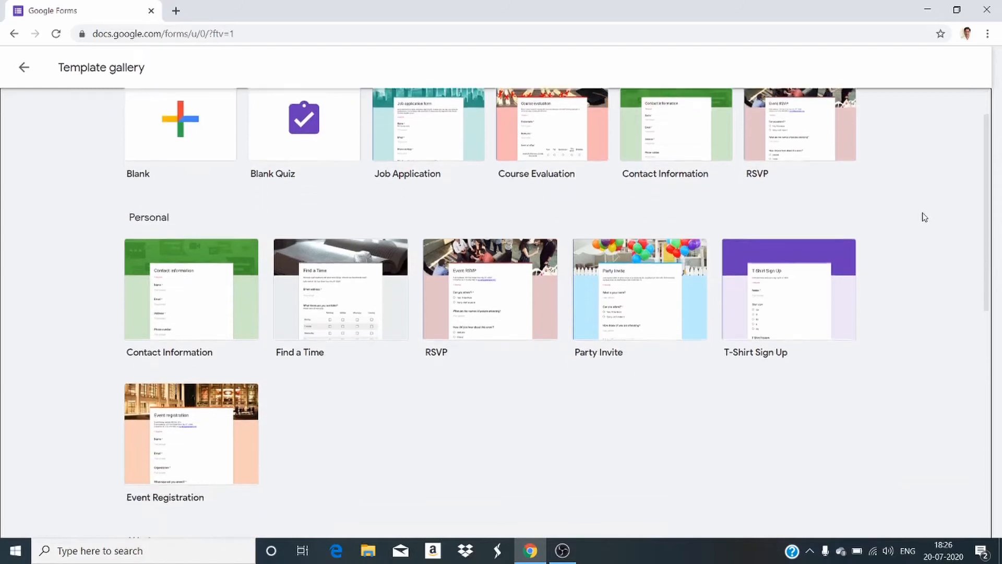
pyautogui.scroll(-5, 924, 217)
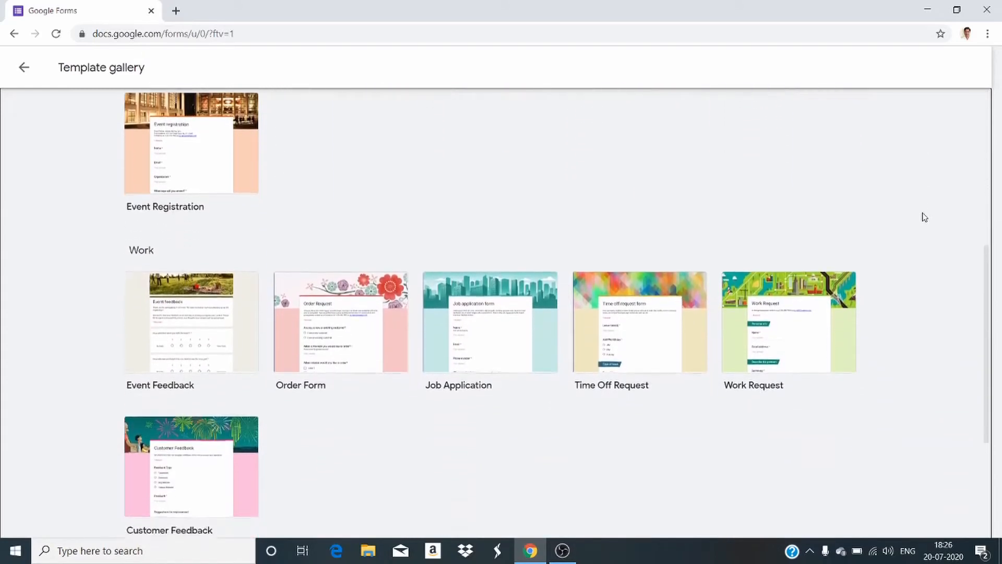
pyautogui.scroll(-4, 924, 217)
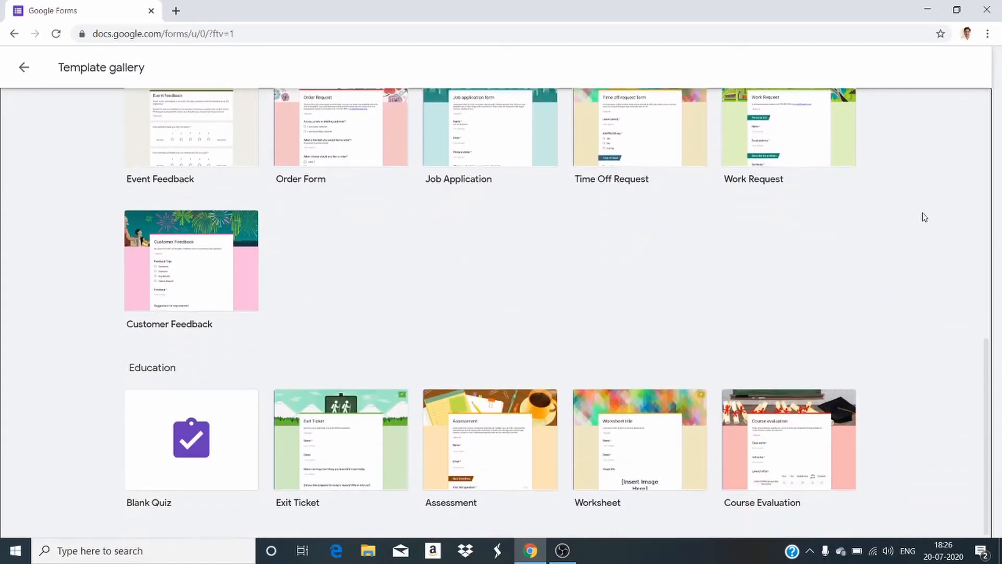
pyautogui.scroll(11, 925, 217)
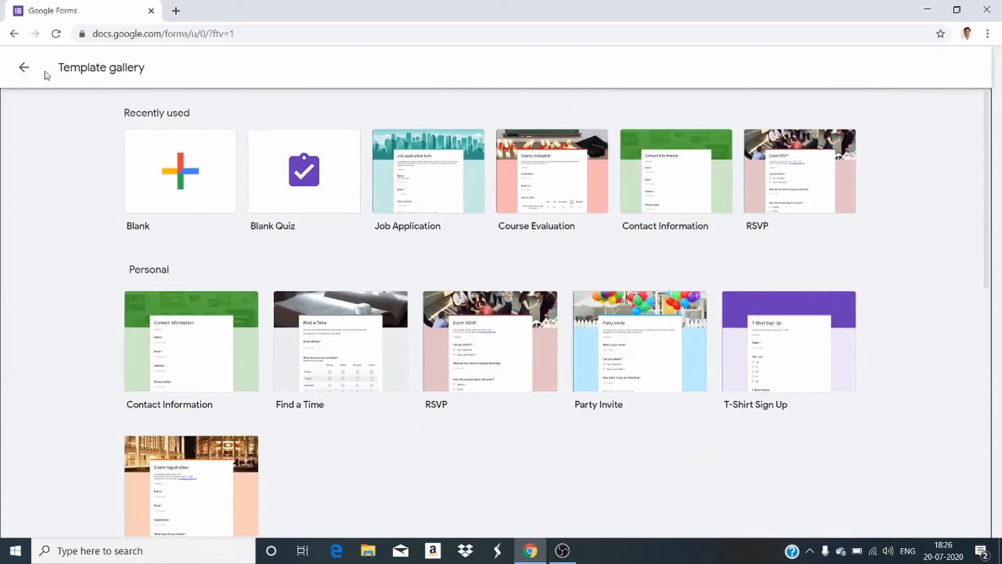
pyautogui.click(24, 68)
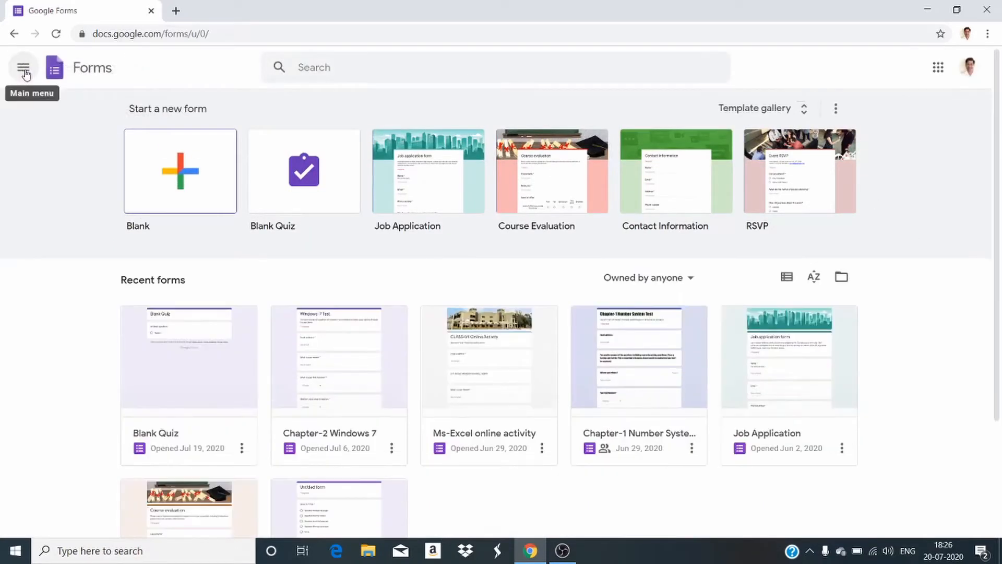
pyautogui.click(25, 75)
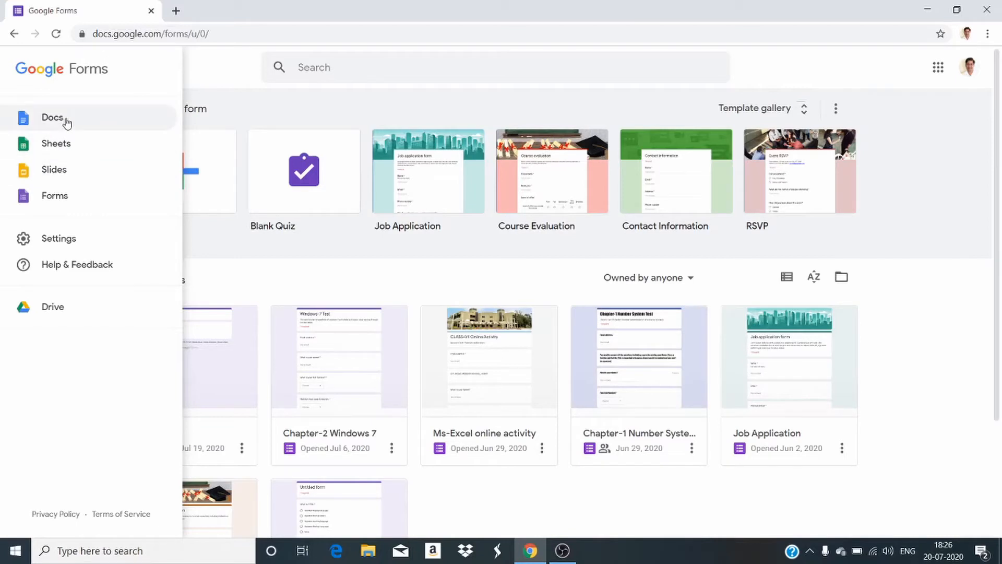
pyautogui.click(56, 197)
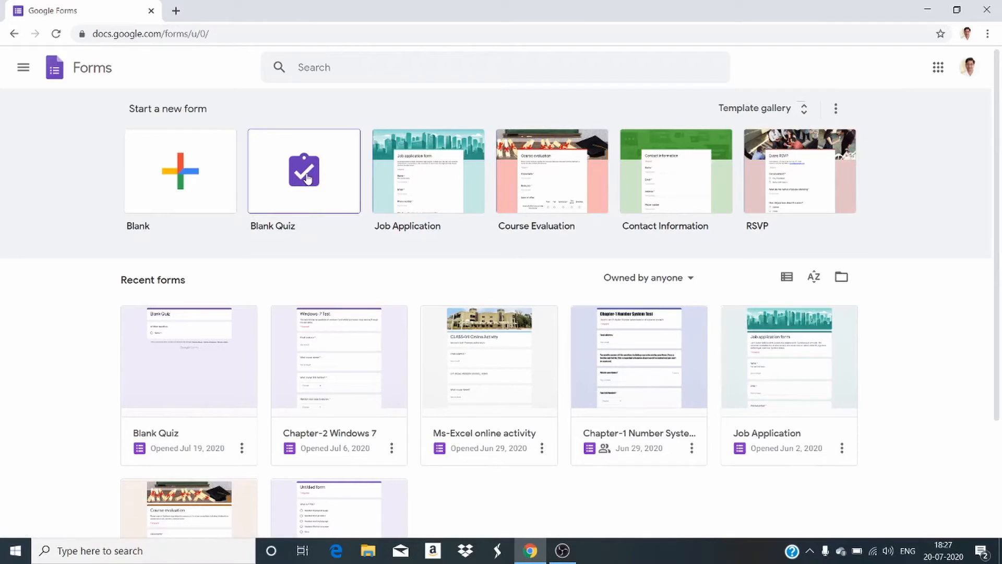
# Step: Create a new blank quiz and title the form "Using Excel as Database"
pyautogui.click(307, 179)
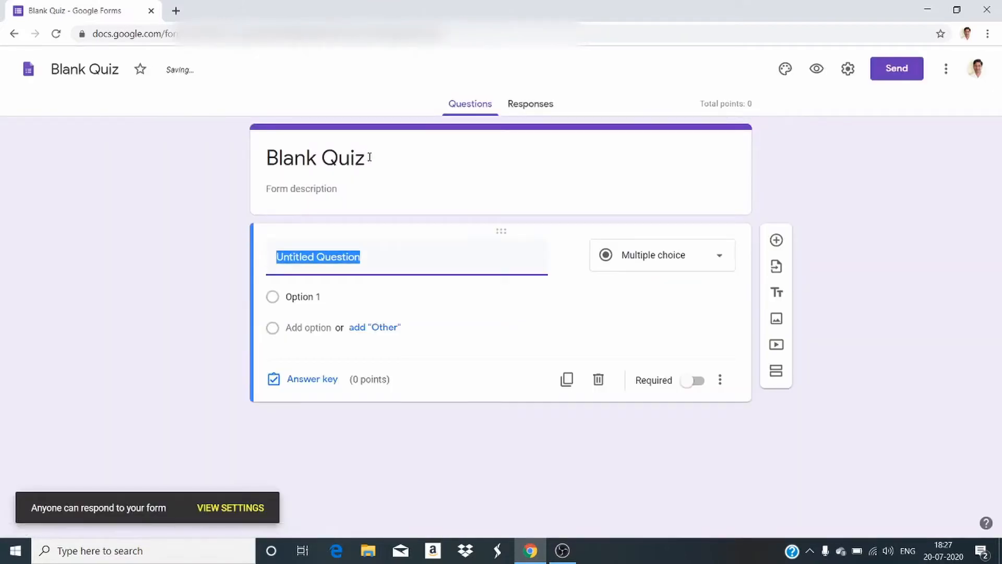
pyautogui.click(369, 156)
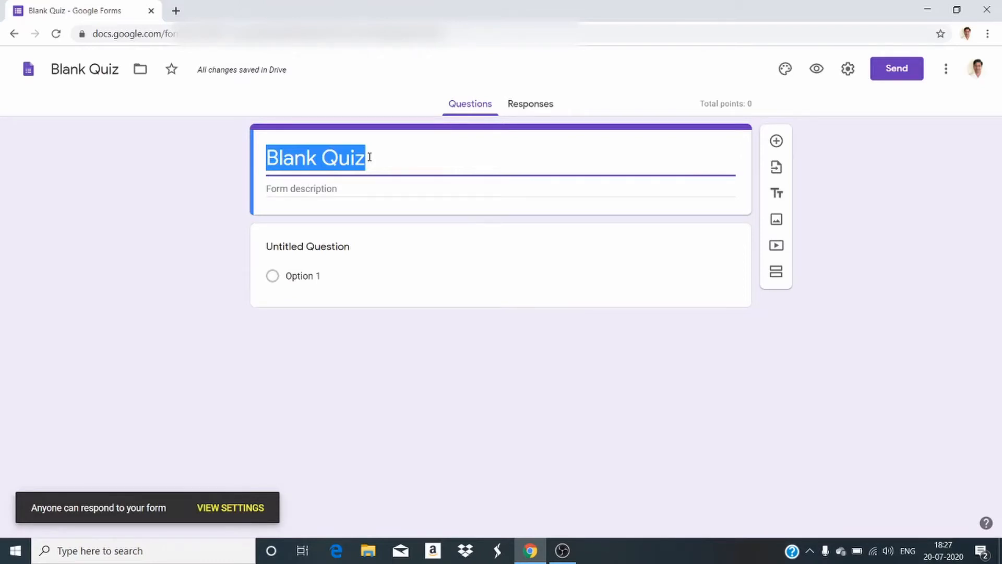
pyautogui.write('Usi')
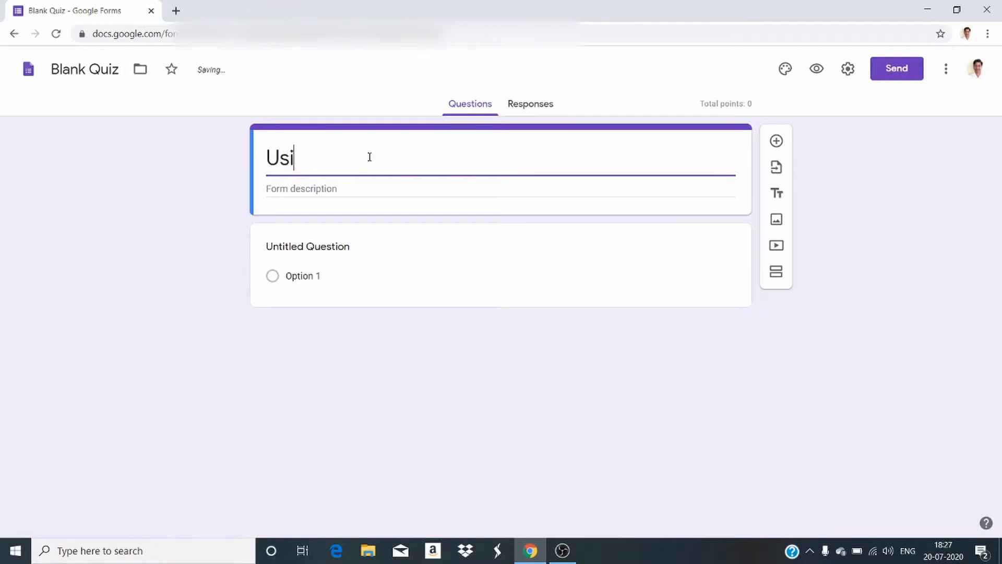
pyautogui.write('ng Excel a')
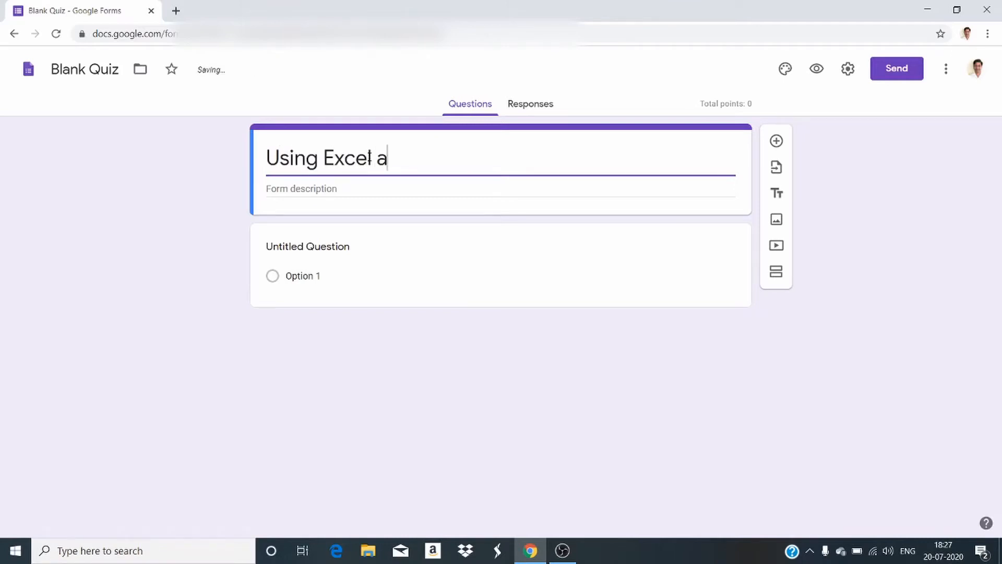
pyautogui.write('s Database')
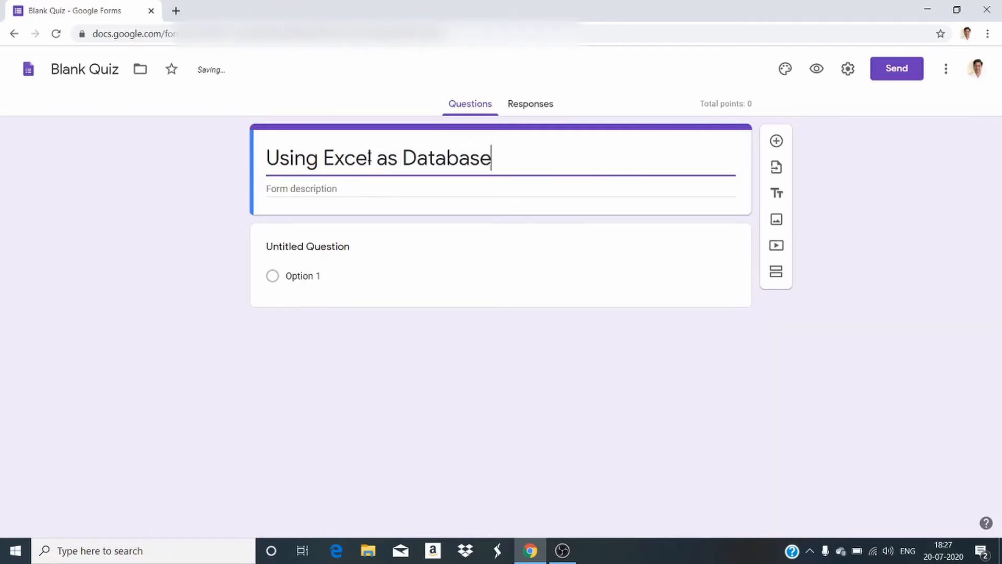
# Step: Add the form description "This is an activity in which you have to answer certain questions"
pyautogui.click(287, 189)
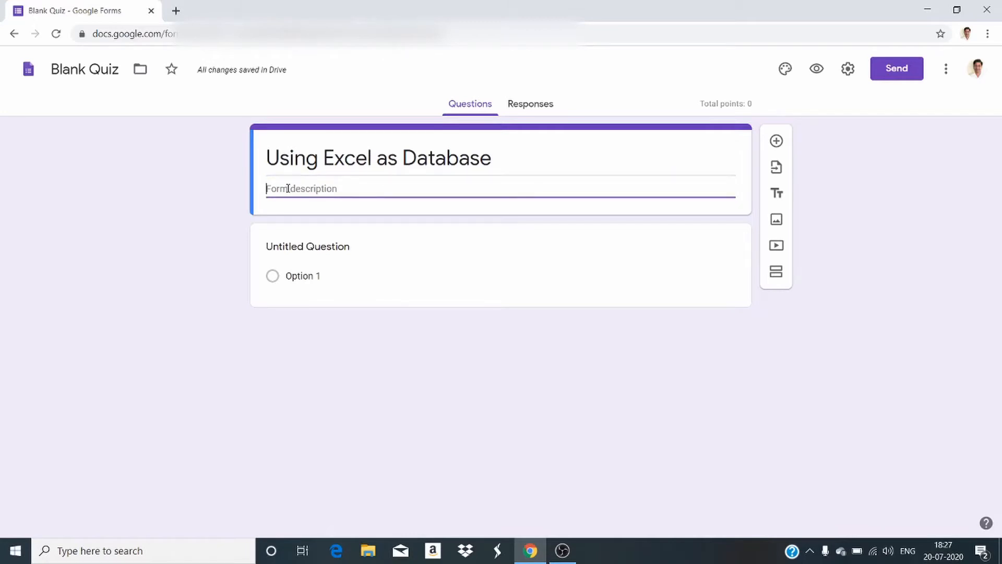
pyautogui.write('This is an activity in which you')
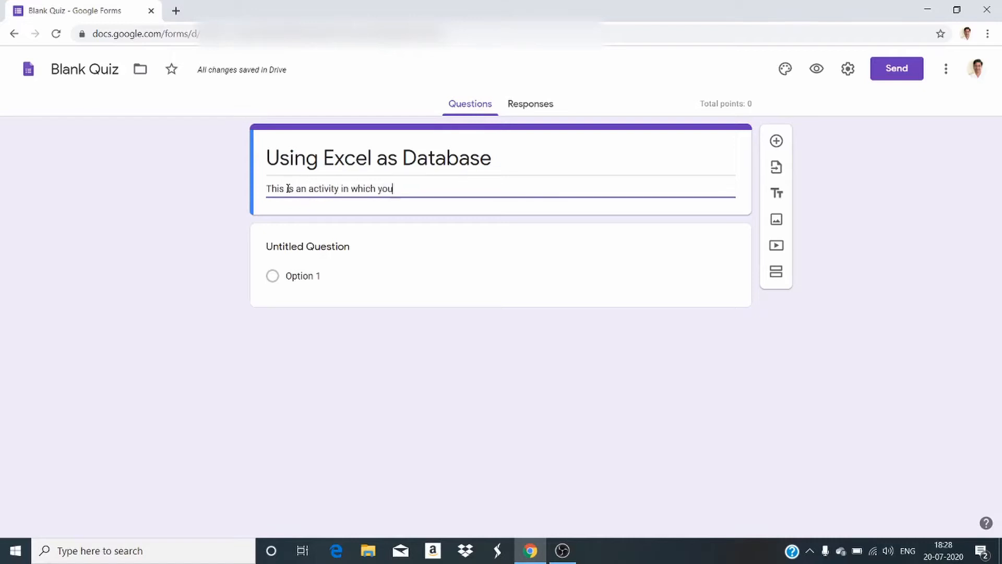
pyautogui.write(' have to answer certai')
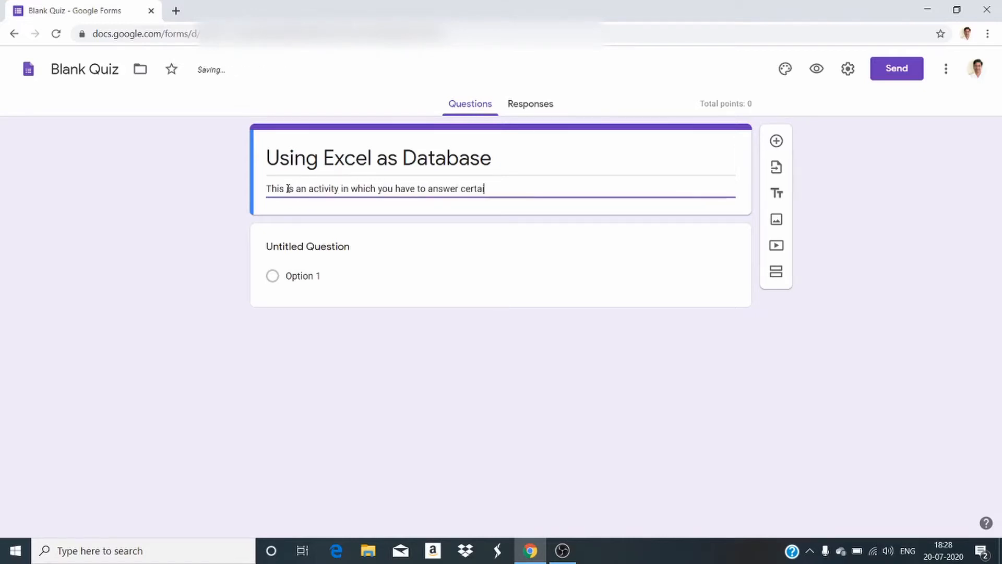
pyautogui.write('n questions')
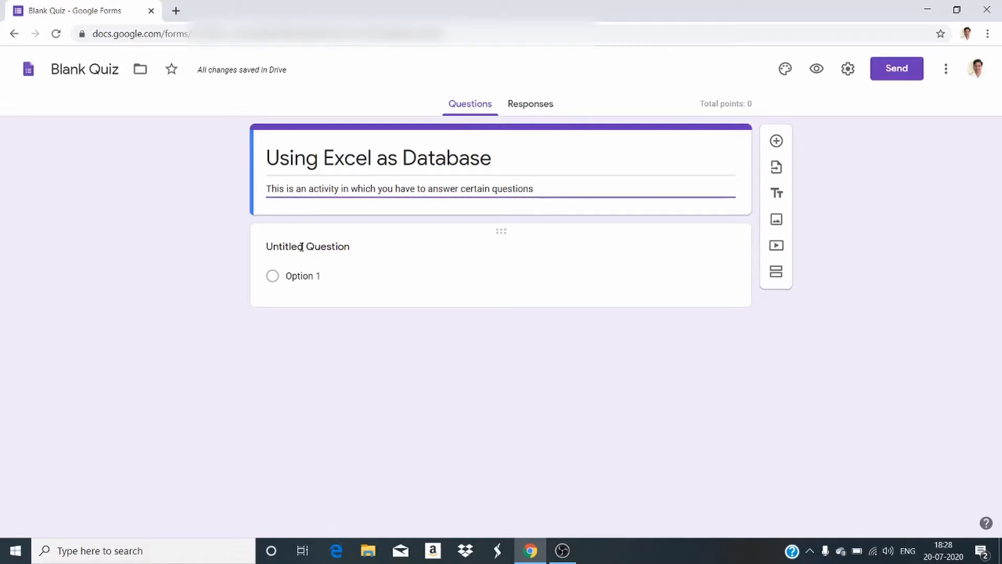
# Step: Insert the image Teachers Logo.jpg from Google Drive into the untitled first question
pyautogui.click(302, 246)
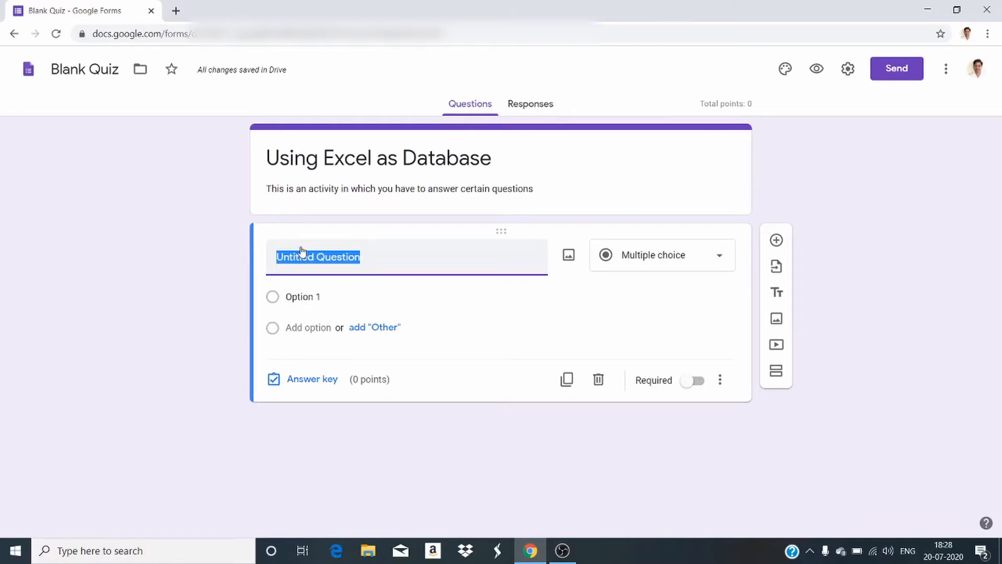
pyautogui.click(568, 265)
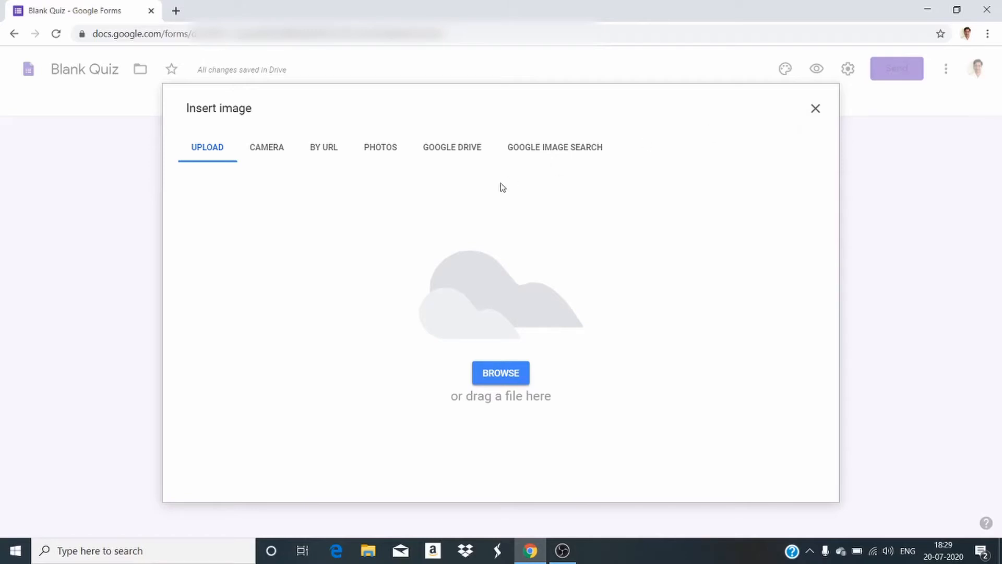
pyautogui.click(451, 151)
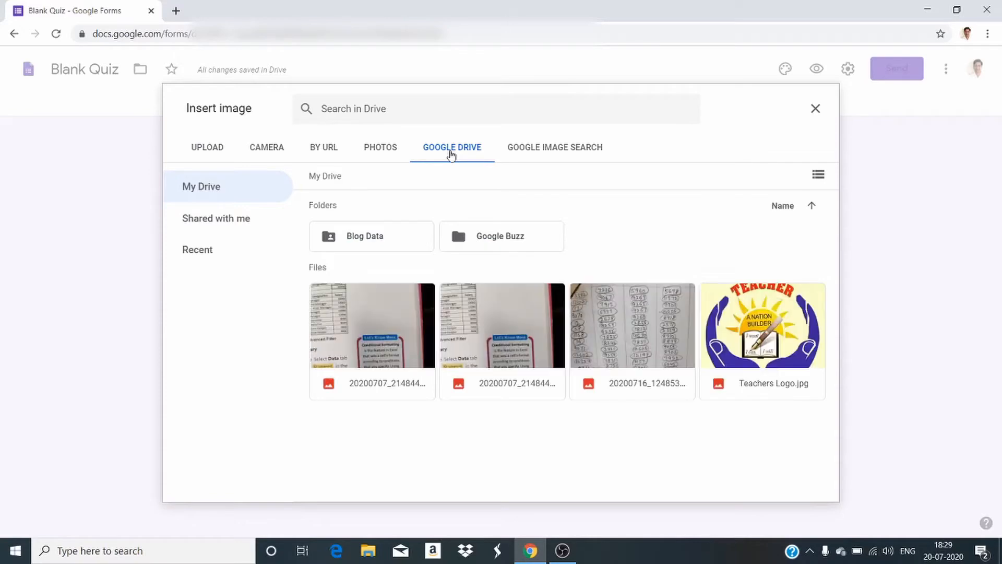
pyautogui.click(750, 328)
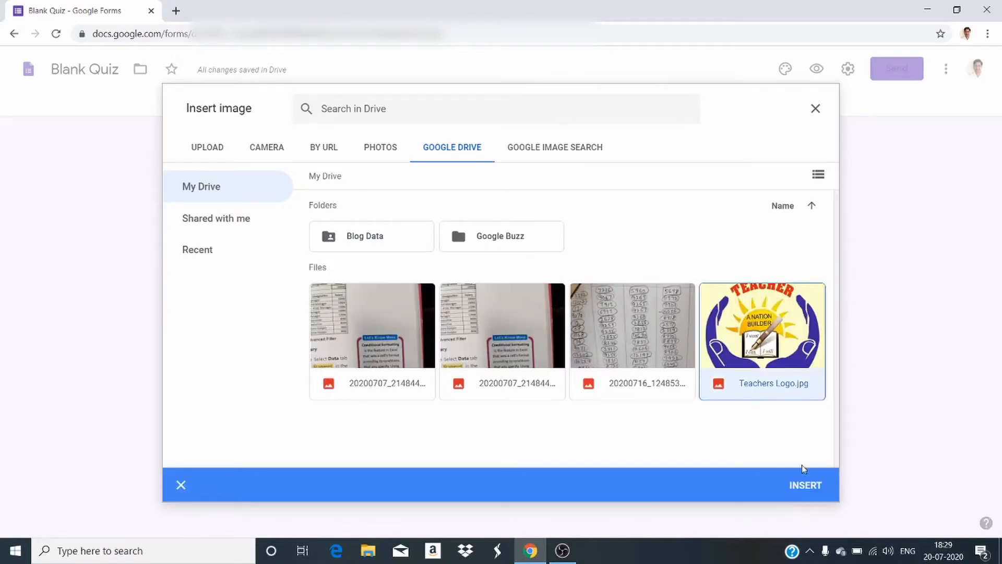
pyautogui.click(806, 487)
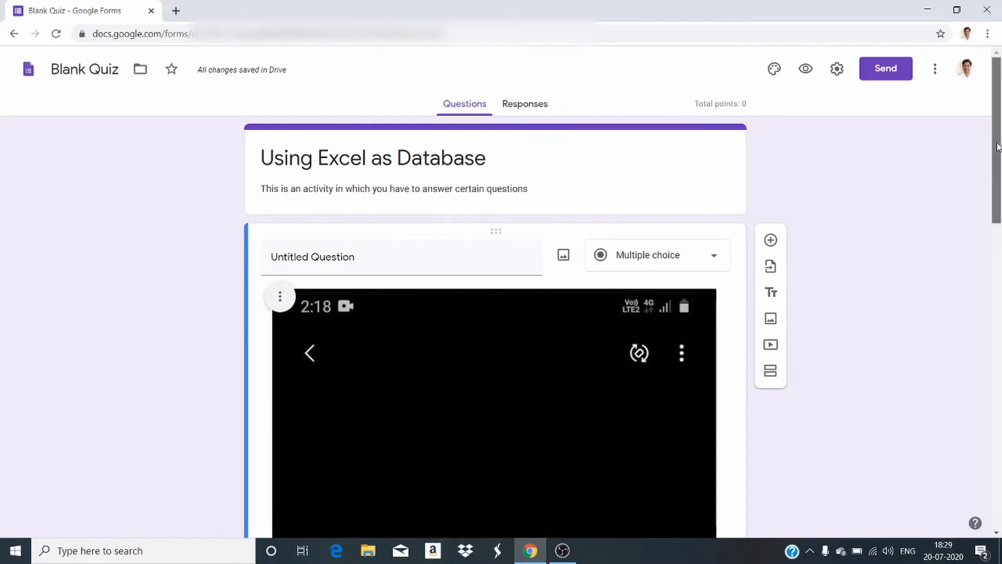
# Step: Shrink the question's teacher logo image to roughly a third of the question card's width
pyautogui.moveTo(997, 147); pyautogui.dragTo(935, 189)
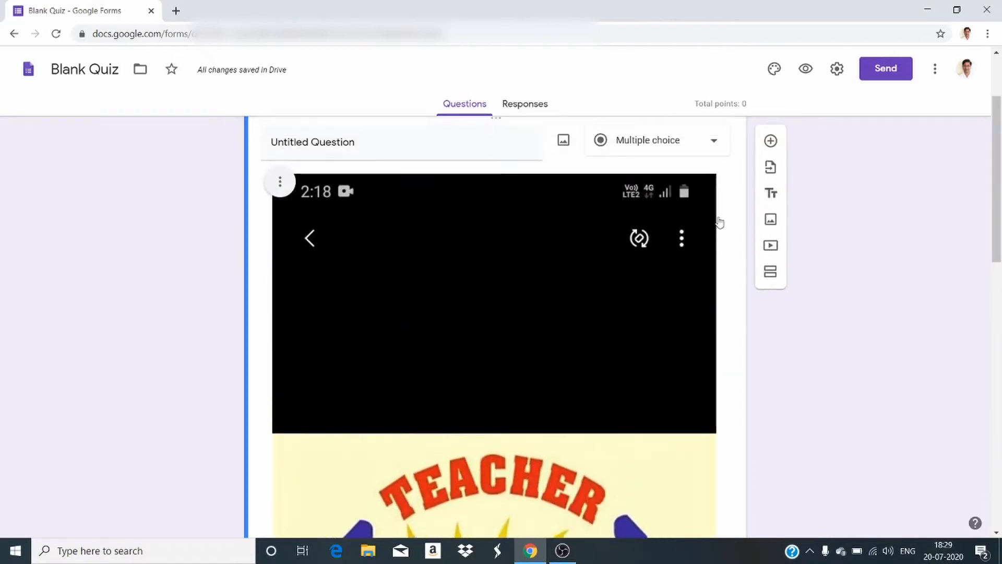
pyautogui.click(583, 283)
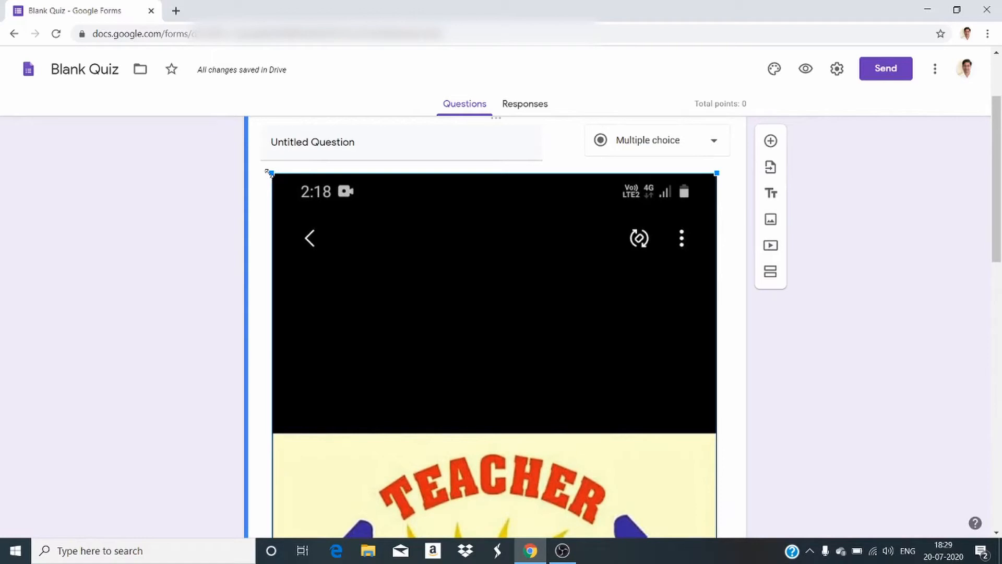
pyautogui.moveTo(270, 172); pyautogui.dragTo(513, 449)
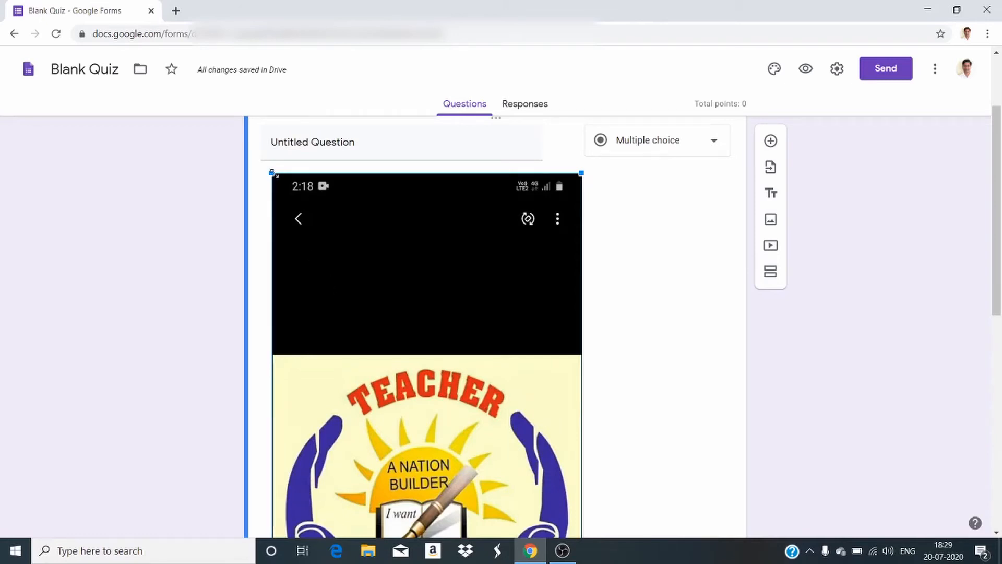
pyautogui.moveTo(273, 174); pyautogui.dragTo(437, 361)
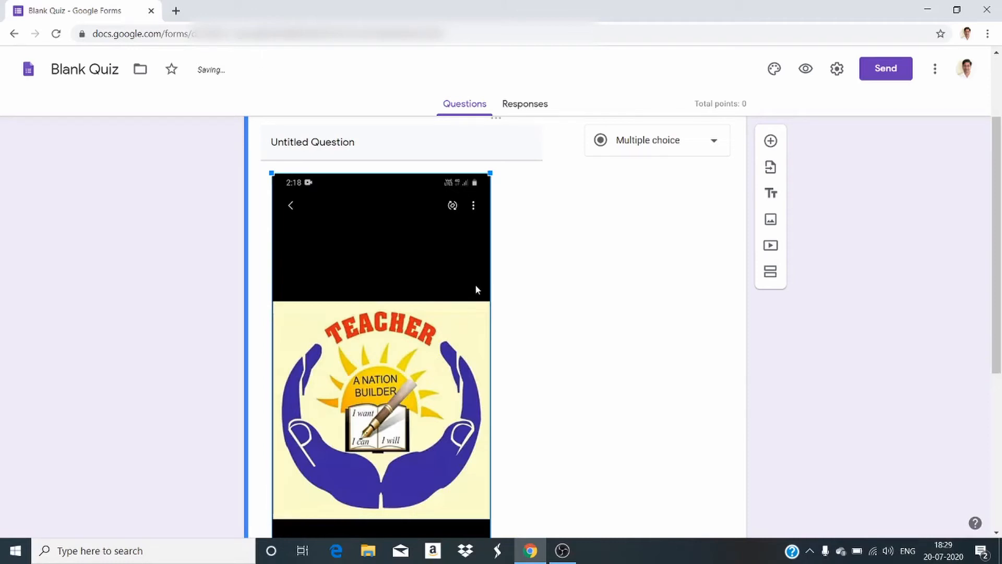
pyautogui.rightClick(371, 333)
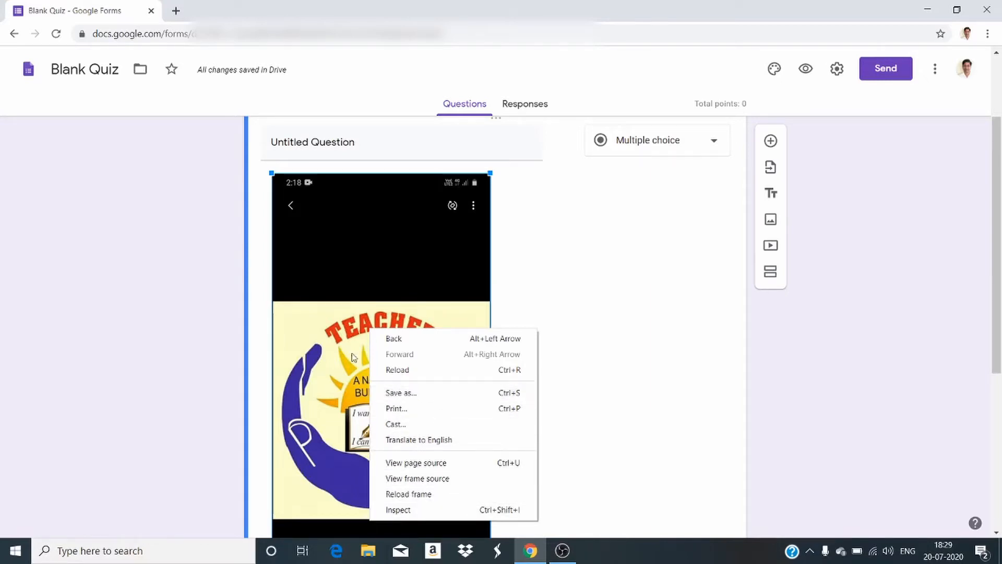
pyautogui.click(318, 338)
pyautogui.moveTo(271, 171); pyautogui.dragTo(321, 260)
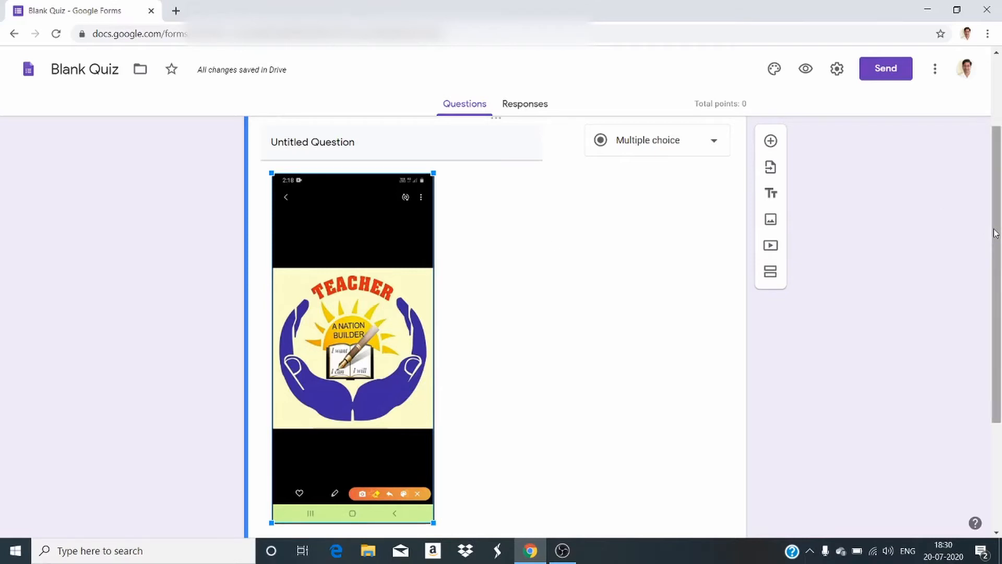
# Step: Review the available question types and choose Multiple choice for the first question
pyautogui.moveTo(994, 234); pyautogui.dragTo(997, 179)
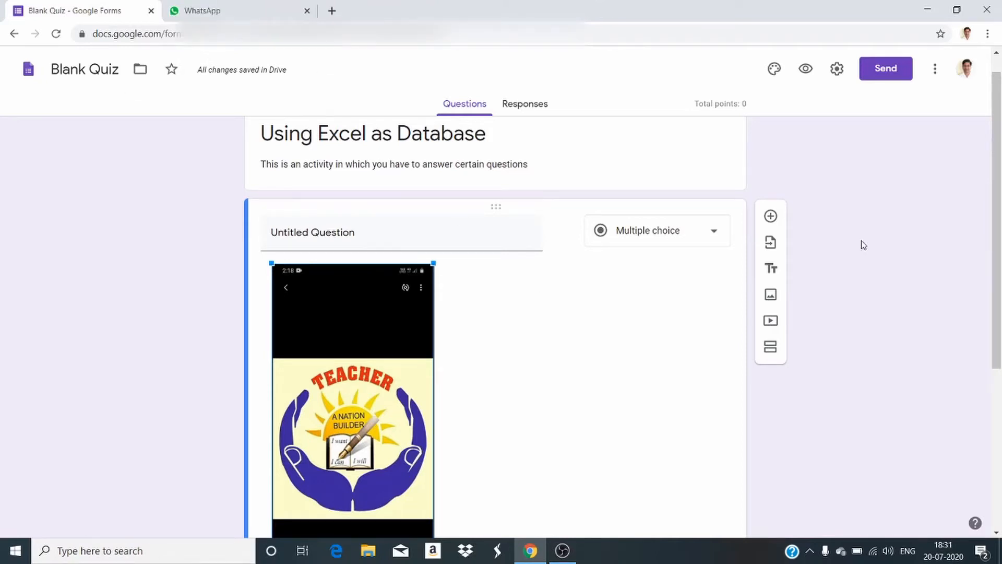
pyautogui.click(715, 236)
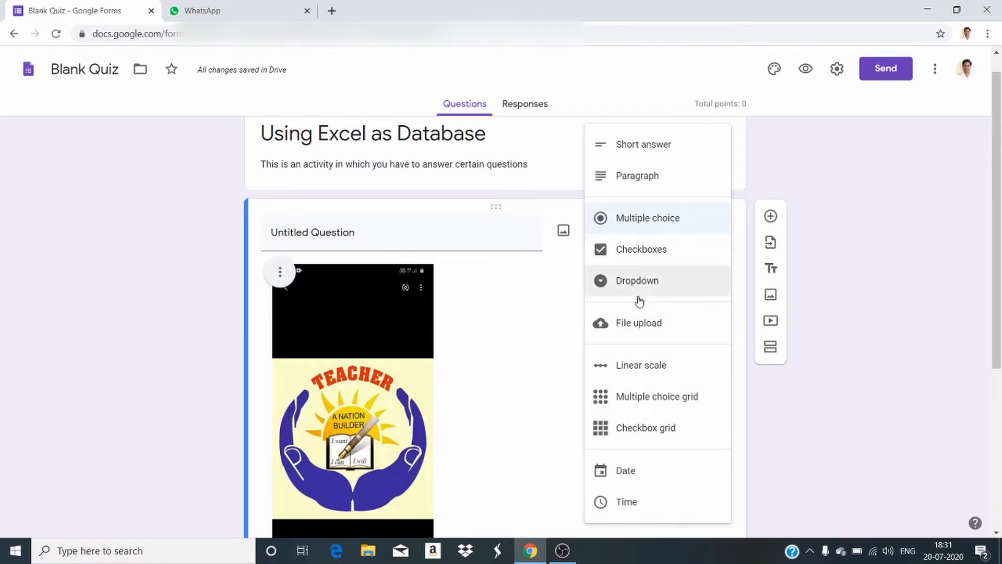
pyautogui.click(644, 220)
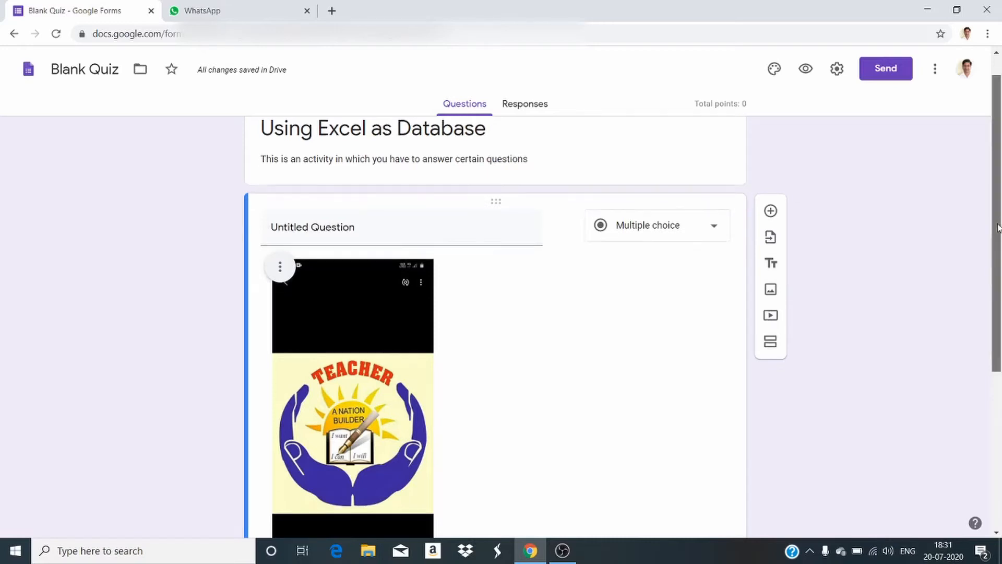
# Step: Assign 1 point to the untitled first question in its answer key
pyautogui.moveTo(999, 220); pyautogui.dragTo(980, 353)
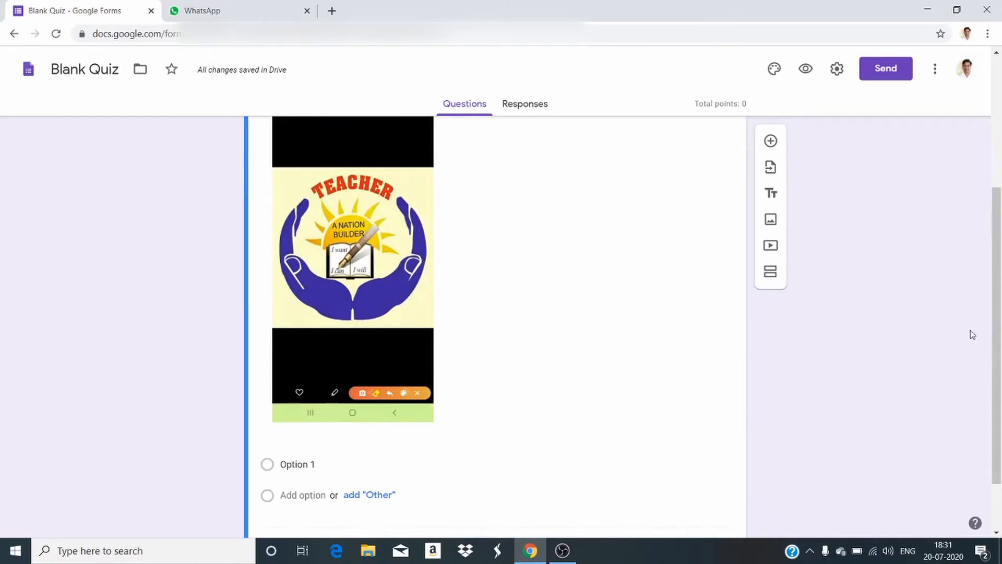
pyautogui.moveTo(997, 346); pyautogui.dragTo(998, 390)
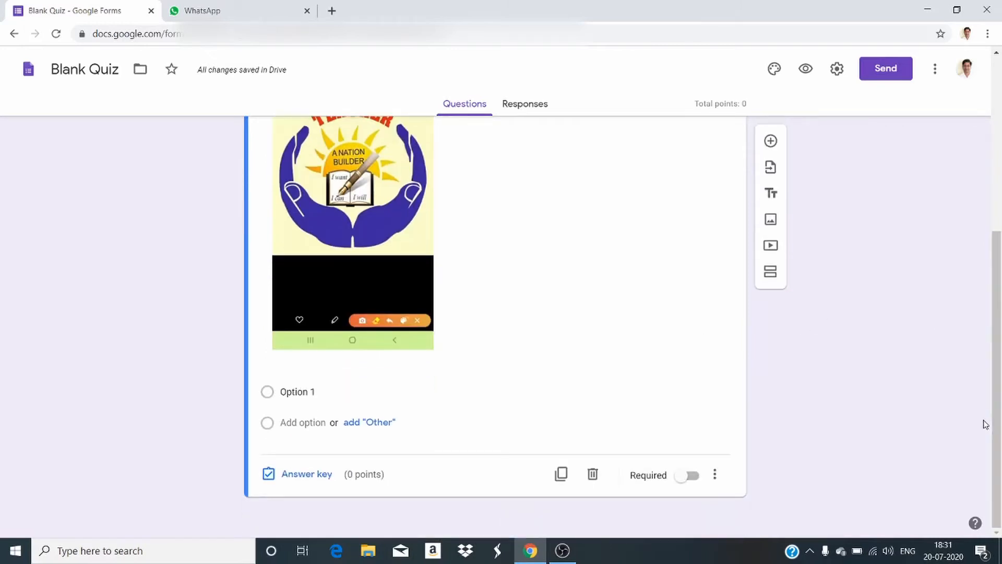
pyautogui.click(264, 395)
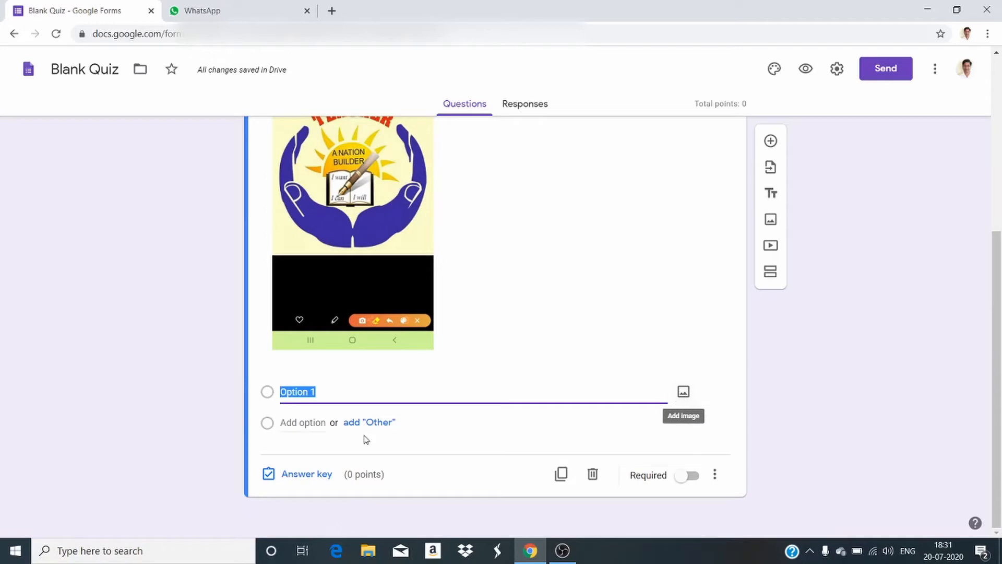
pyautogui.click(307, 475)
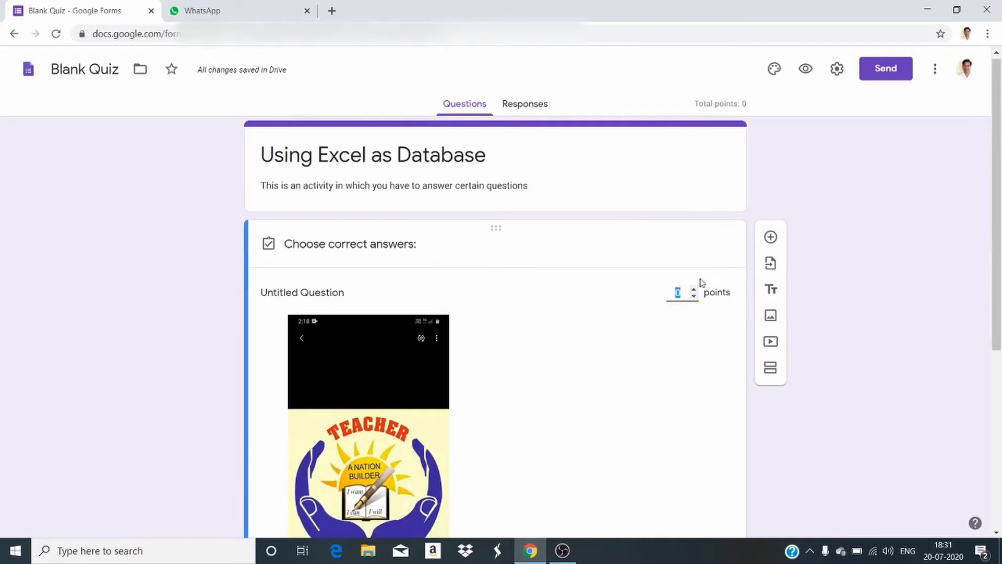
pyautogui.click(694, 291)
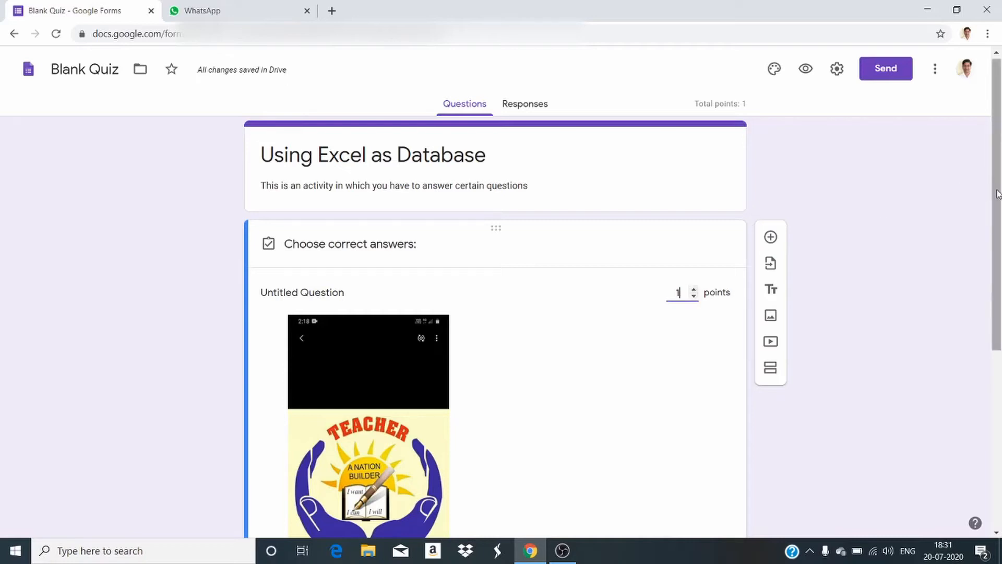
pyautogui.moveTo(996, 194); pyautogui.dragTo(966, 391)
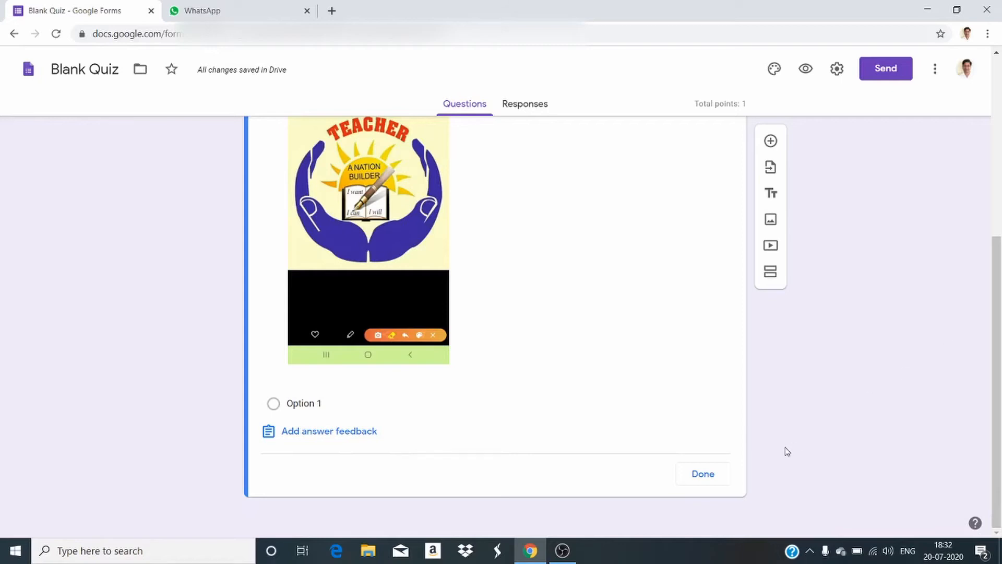
pyautogui.click(703, 474)
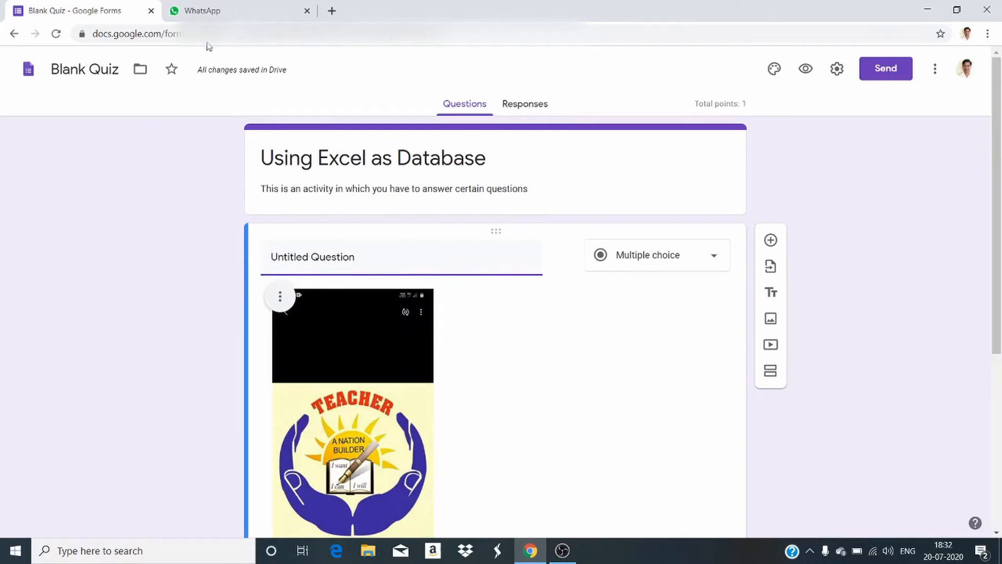
# Step: Copy "Where do we find the sort option other than home tab" from the Notepad question list into the first question's title in Google Forms
pyautogui.click(233, 13)
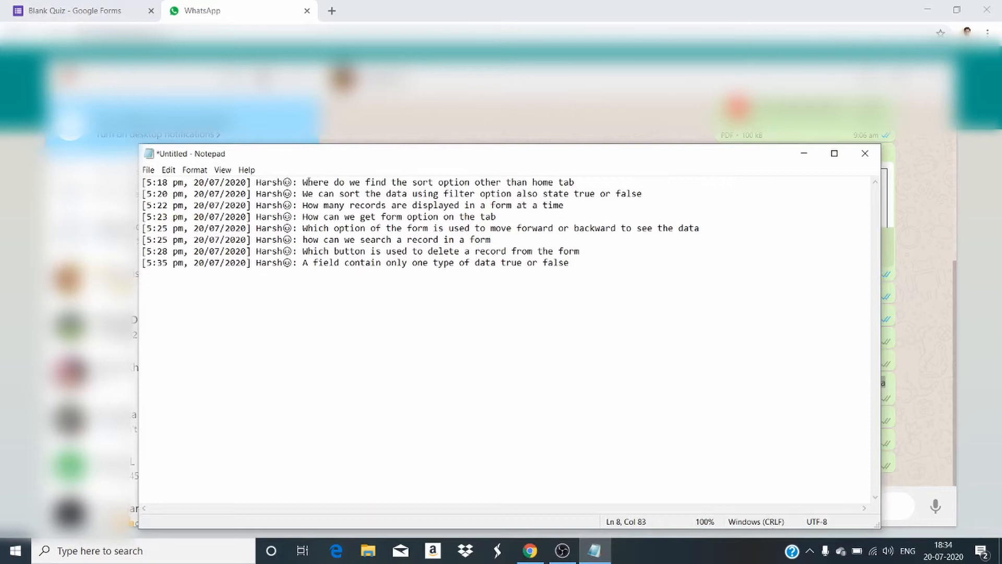
pyautogui.moveTo(303, 183); pyautogui.dragTo(575, 182)
pyautogui.hotkey('ctrl', 'c')
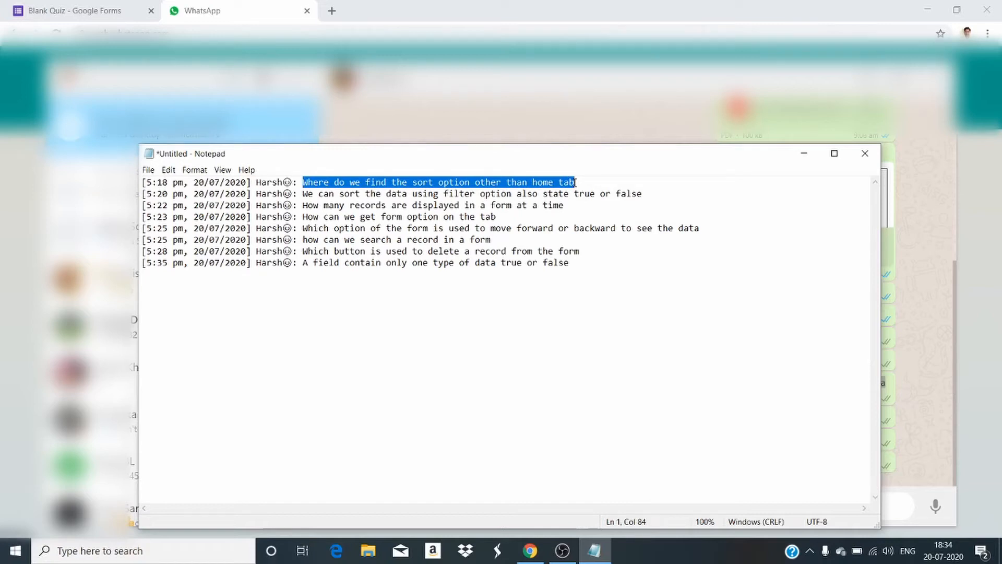
pyautogui.click(96, 11)
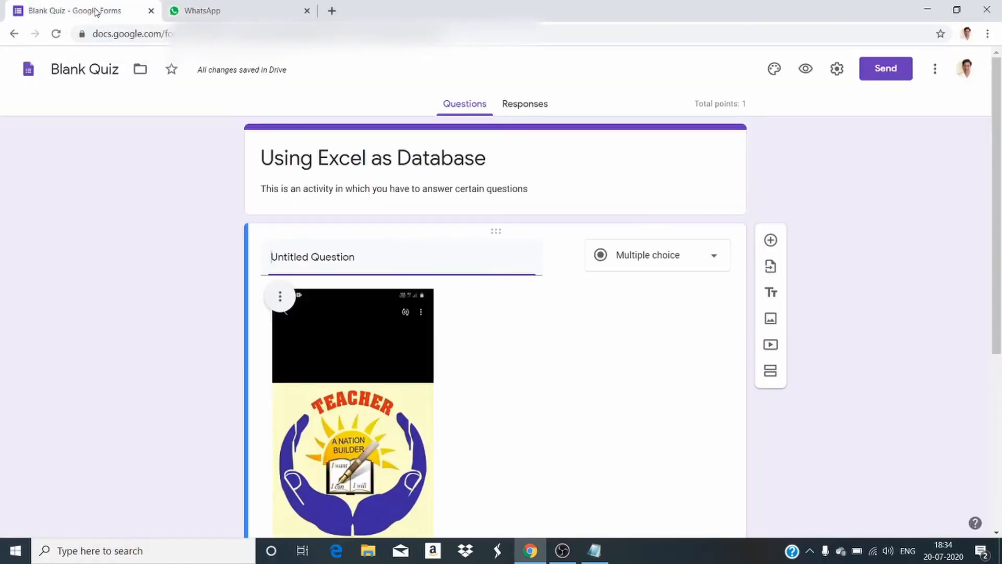
pyautogui.hotkey('ctrl', 'v')
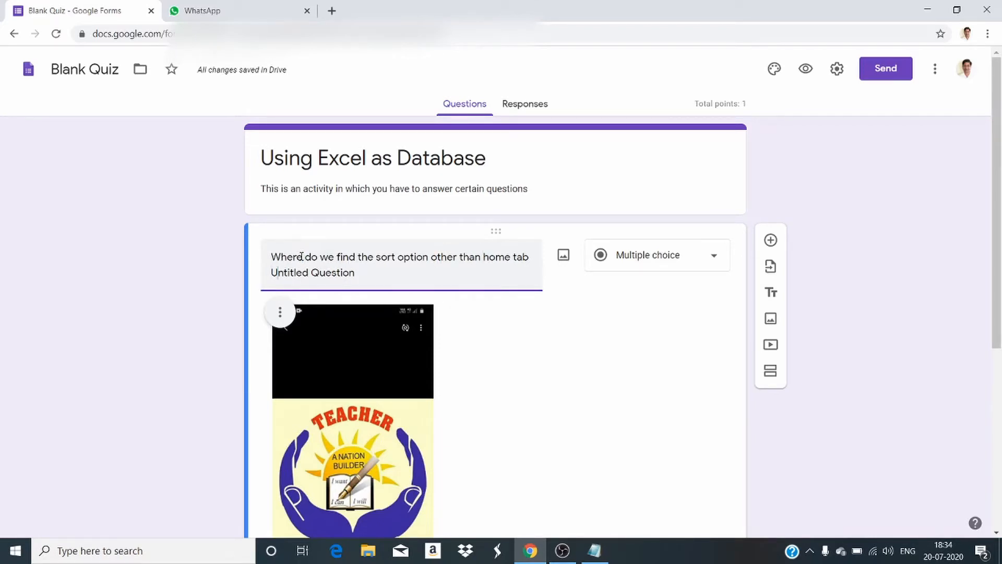
# Step: Remove the leftover "Untitled Question" text from the question title and end the question with a question mark
pyautogui.press('Right')
pyautogui.press('Right')
pyautogui.press('Right')
pyautogui.press('Right')
pyautogui.press('Right')
pyautogui.press('Right')
pyautogui.press('Right')
pyautogui.press('Right')
pyautogui.press('Right')
pyautogui.press('BackSpace')
pyautogui.press('BackSpace')
pyautogui.press('BackSpace')
pyautogui.press('BackSpace')
pyautogui.press('BackSpace')
pyautogui.press('BackSpace')
pyautogui.press('BackSpace')
pyautogui.press('BackSpace')
pyautogui.press('BackSpace')
pyautogui.press('BackSpace')
pyautogui.press('BackSpace')
pyautogui.press('BackSpace')
pyautogui.press('BackSpace')
pyautogui.press('BackSpace')
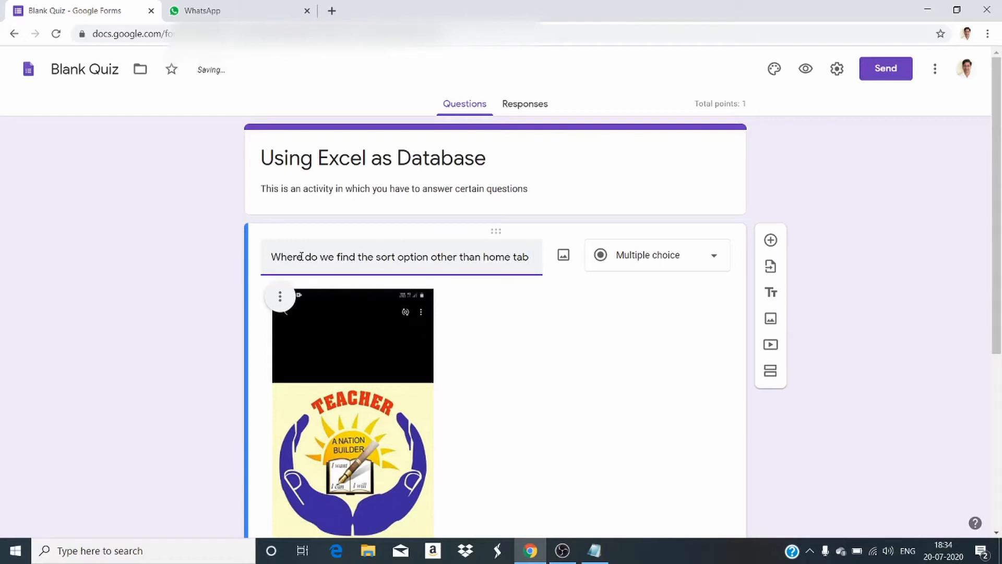
pyautogui.write('?')
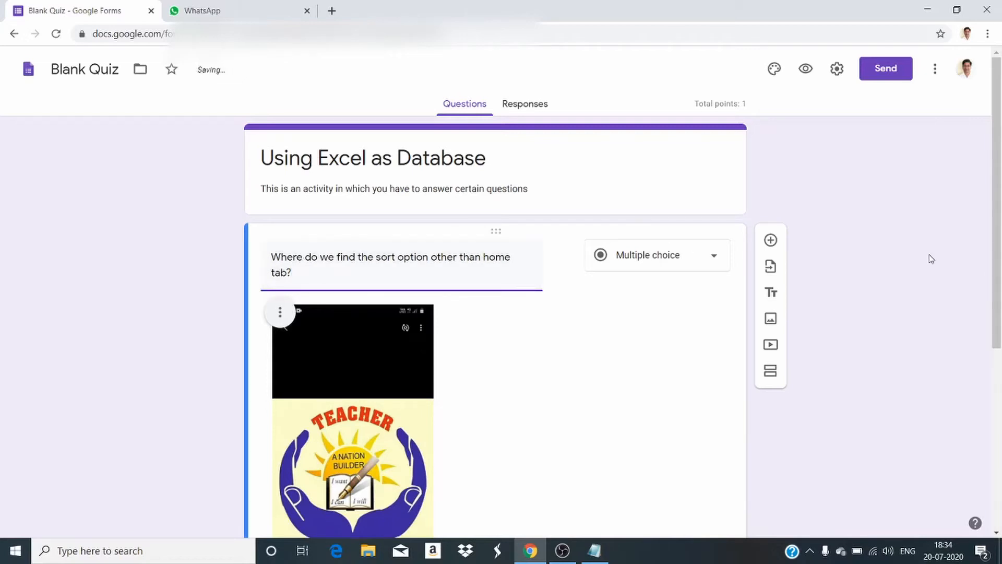
# Step: Enter the four answer options Insert Tab, Design Tab, Data Tab and Format Tab for the sort question
pyautogui.moveTo(996, 230); pyautogui.dragTo(997, 410)
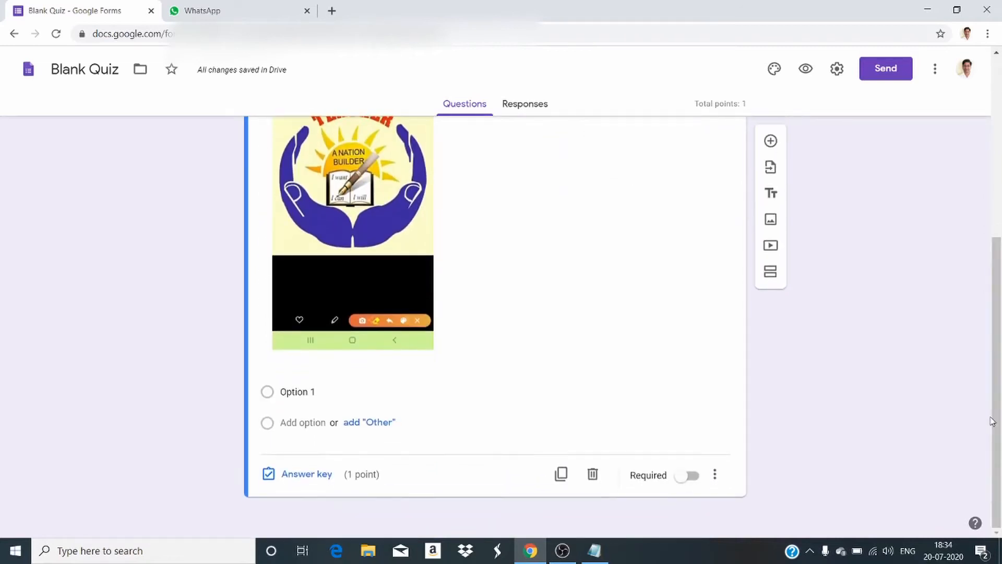
pyautogui.click(269, 393)
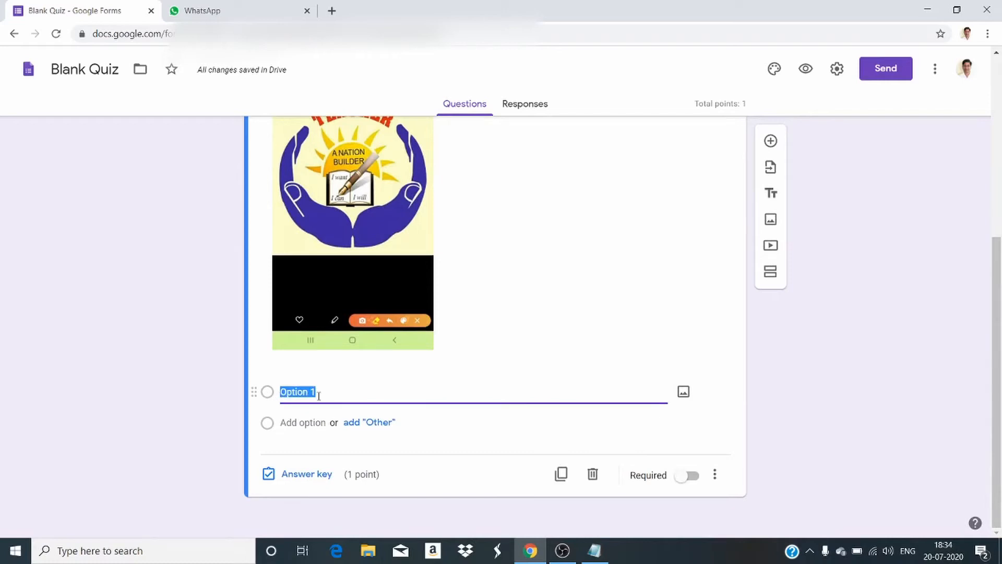
pyautogui.write('Insert')
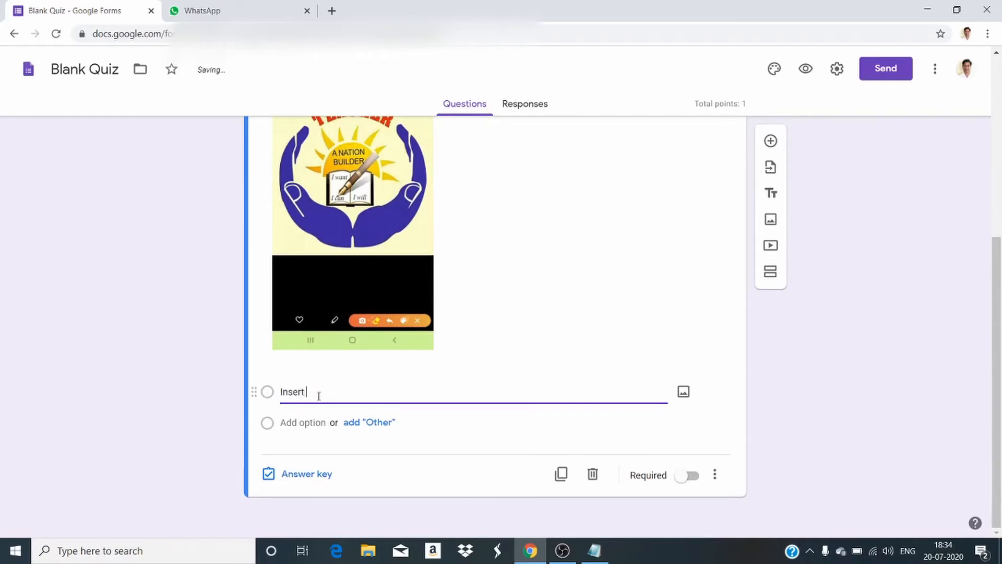
pyautogui.write(' Tab')
pyautogui.click(320, 422)
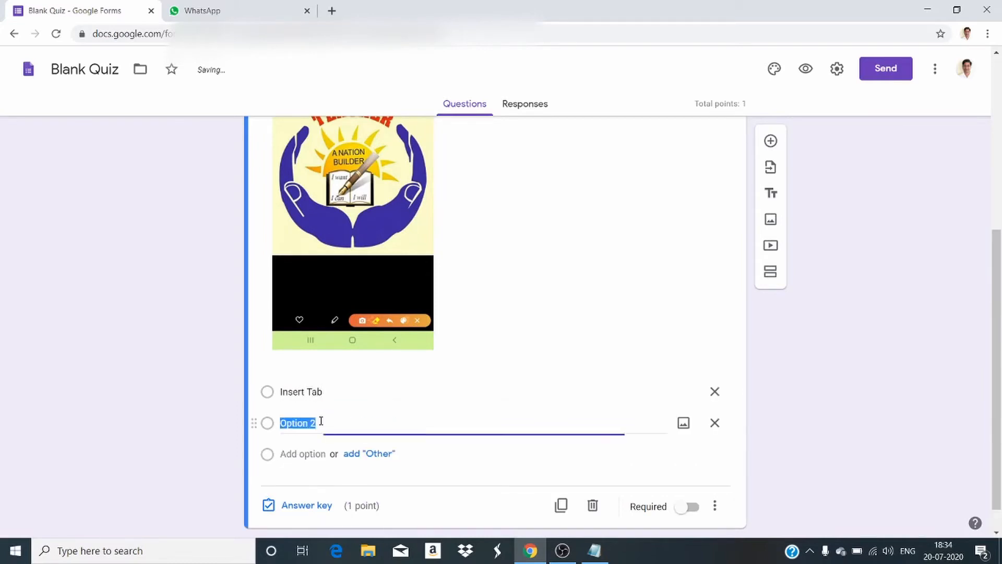
pyautogui.write('Design Tab')
pyautogui.click(313, 453)
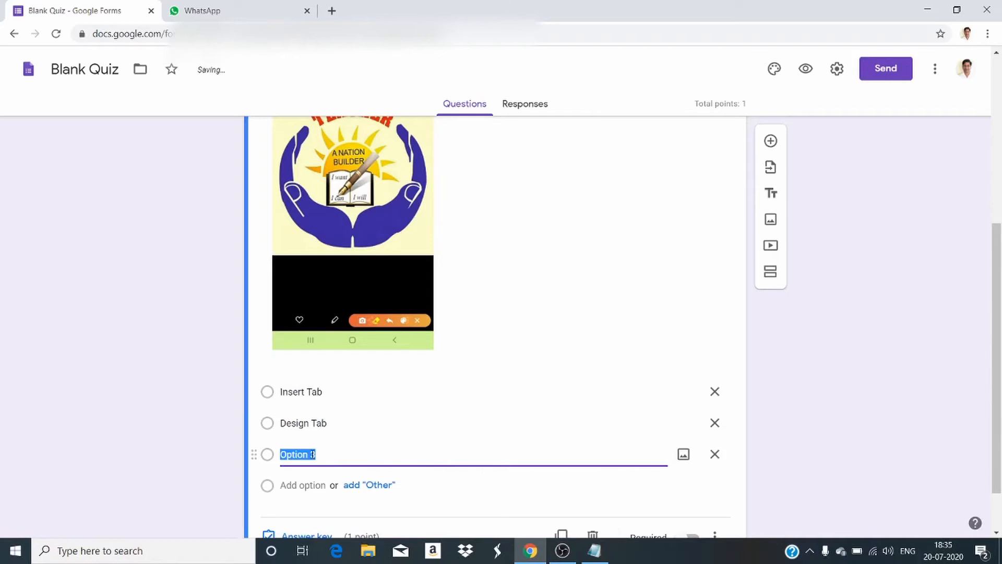
pyautogui.write('Data')
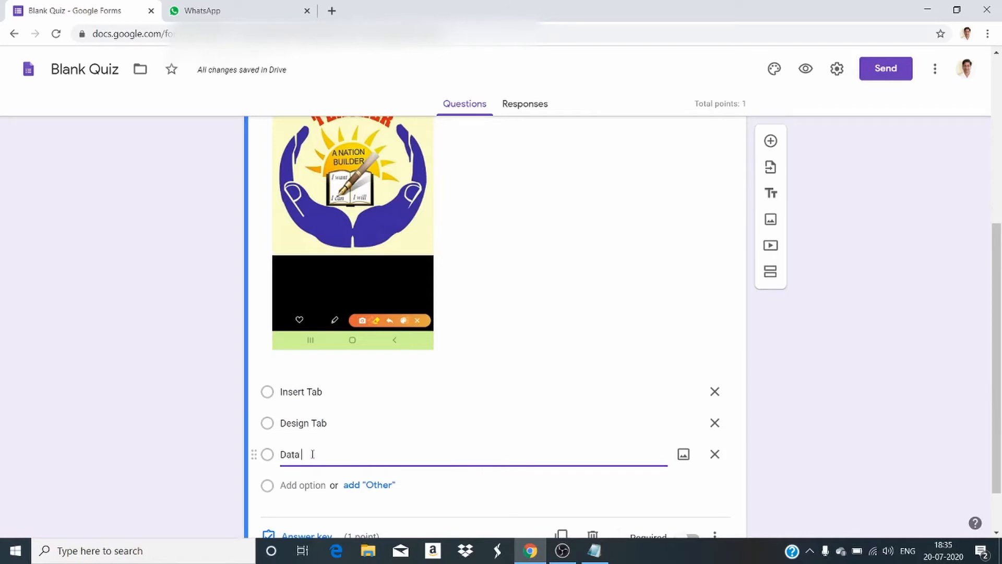
pyautogui.write(' Tab')
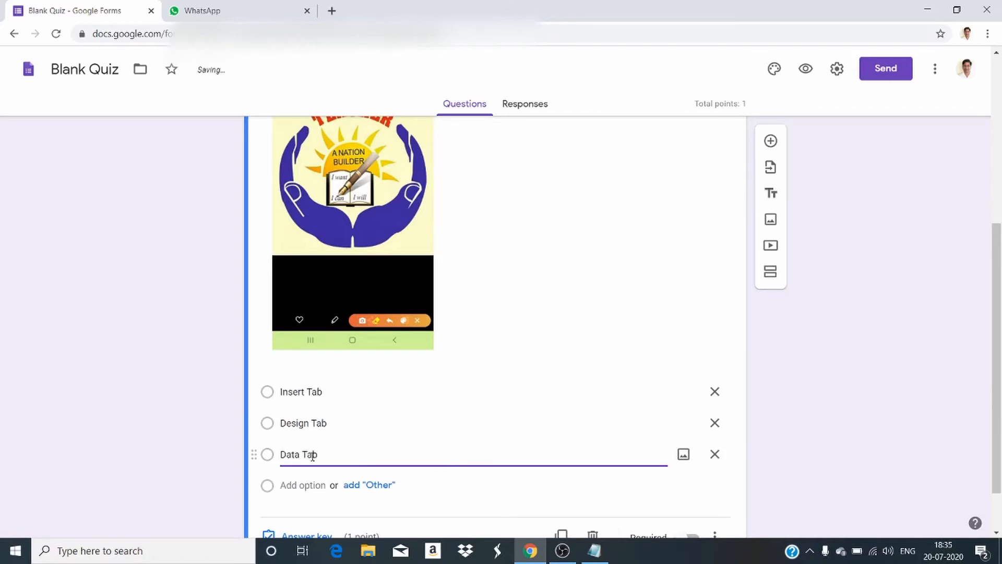
pyautogui.click(311, 485)
pyautogui.write('F')
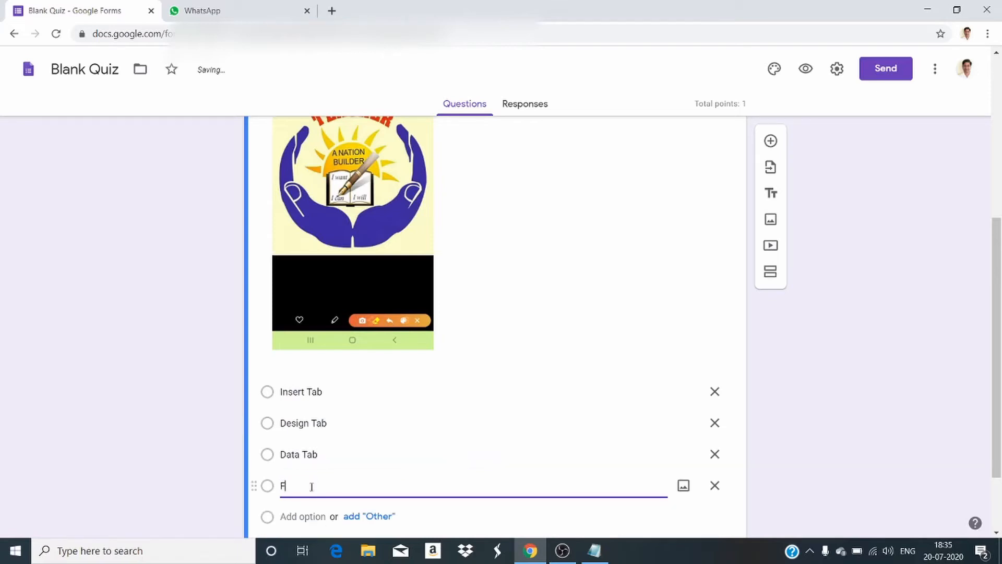
pyautogui.write('ormat Tab')
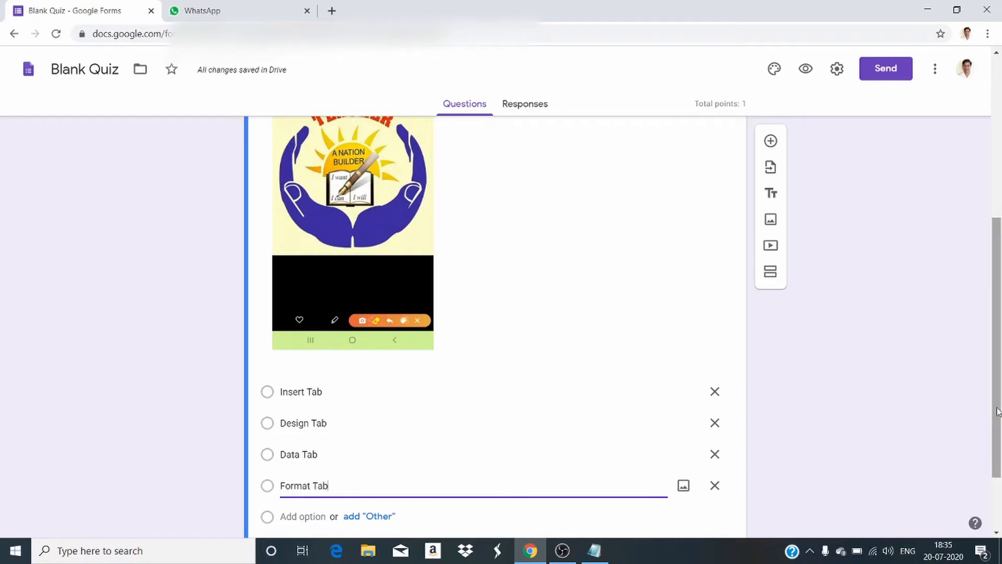
# Step: Mark Data Tab as the correct answer in the sort question's answer key
pyautogui.scroll(-2, 997, 410)
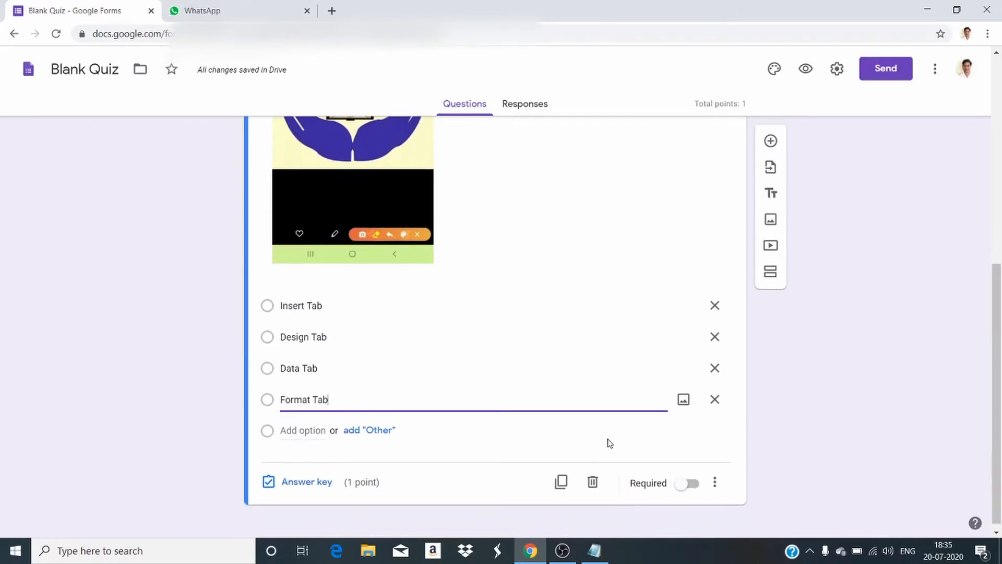
pyautogui.click(324, 481)
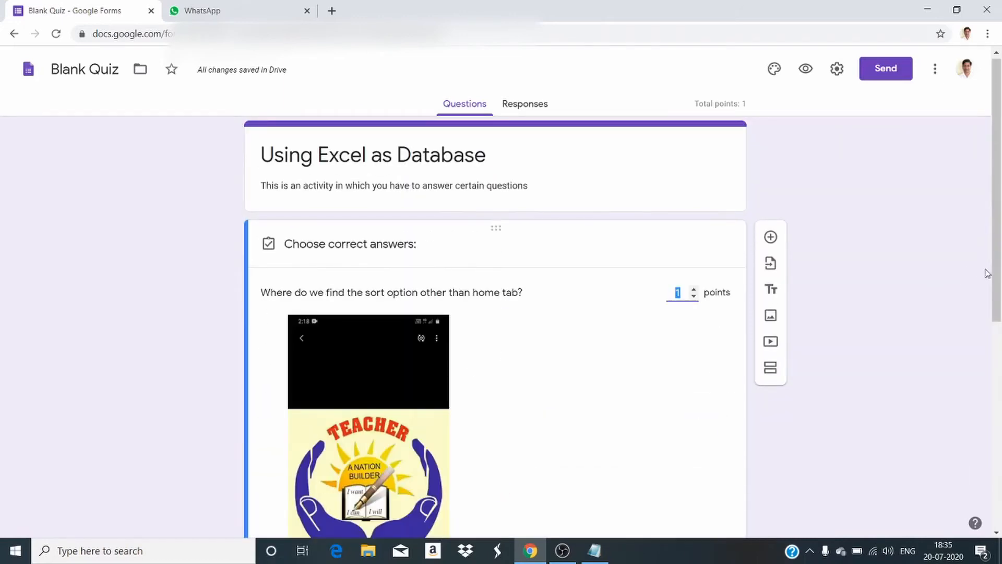
pyautogui.scroll(-6, 578, 393)
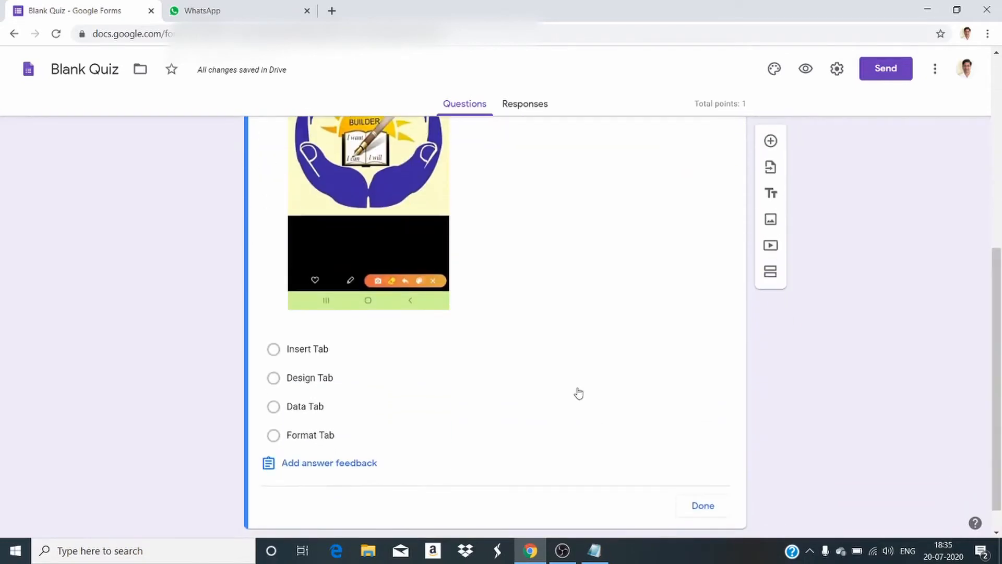
pyautogui.click(273, 407)
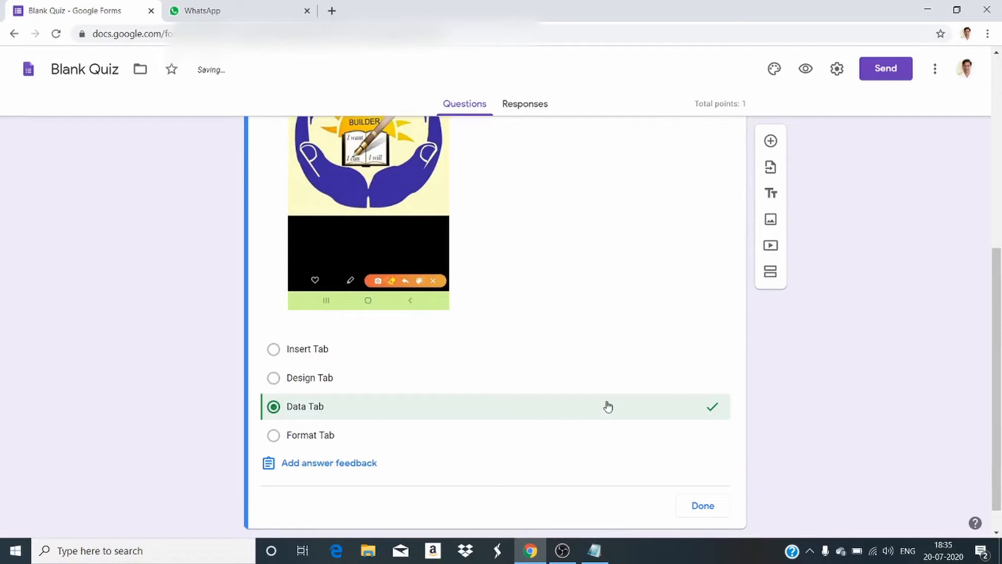
pyautogui.click(703, 507)
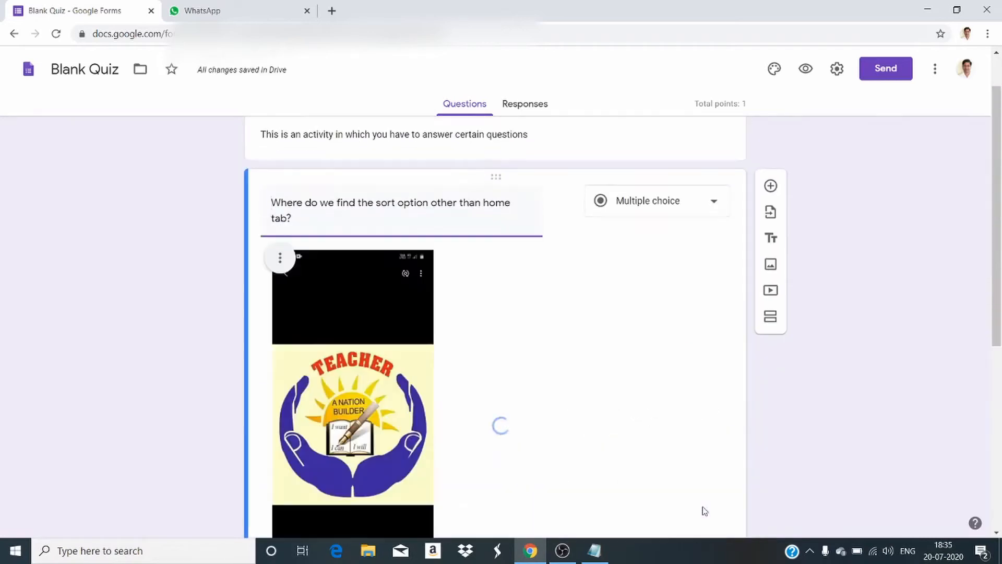
# Step: Make the sort question required and turn on shuffling of its option order
pyautogui.moveTo(994, 232); pyautogui.dragTo(998, 417)
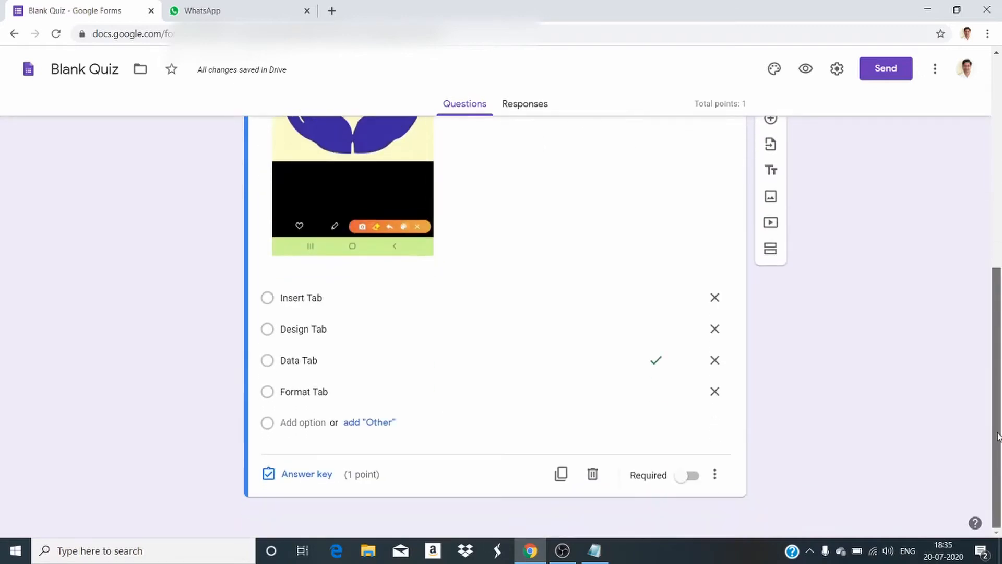
pyautogui.click(692, 479)
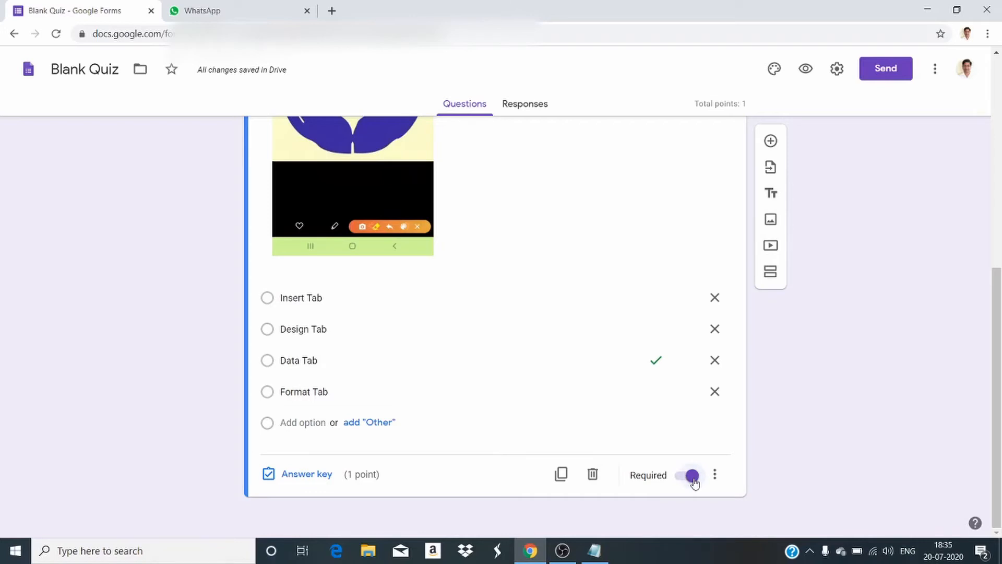
pyautogui.click(714, 475)
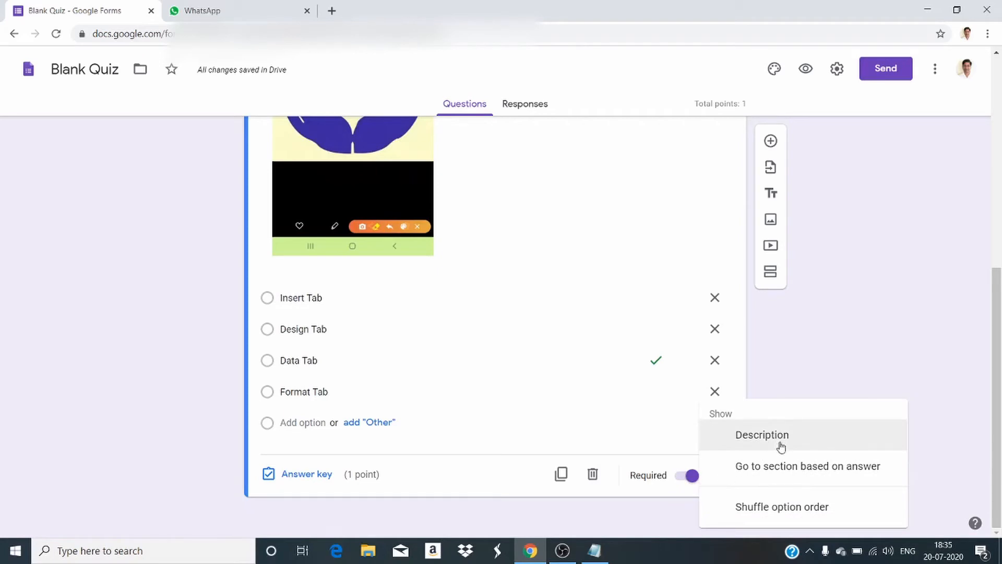
pyautogui.click(780, 515)
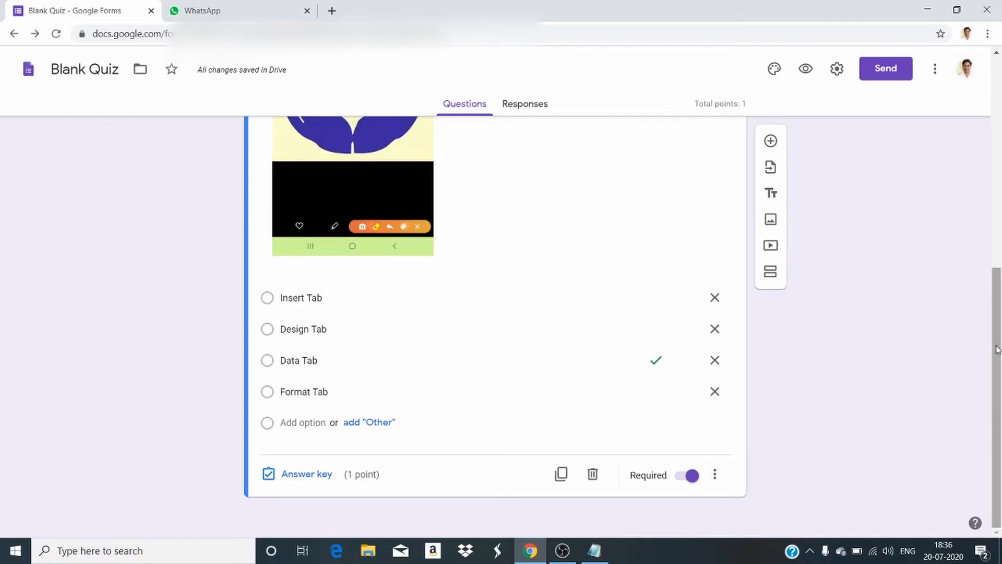
# Step: Remove the teacher logo image from the sort question
pyautogui.moveTo(996, 350); pyautogui.dragTo(994, 207)
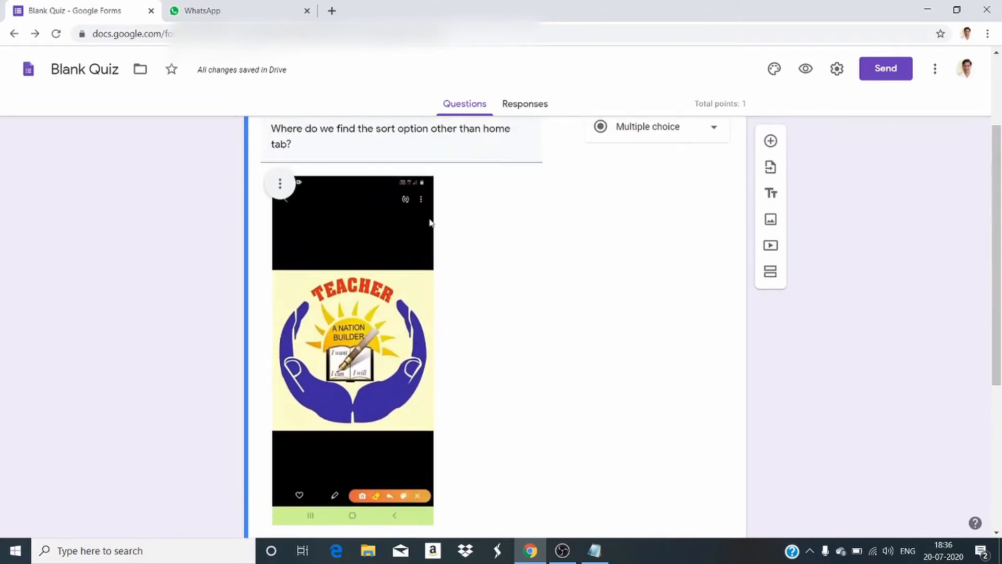
pyautogui.click(280, 183)
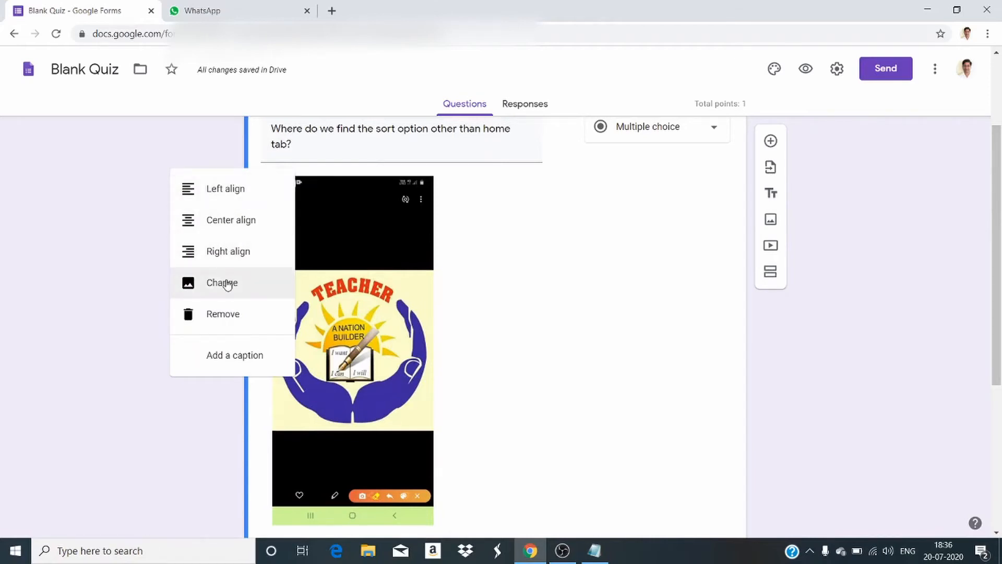
pyautogui.click(225, 317)
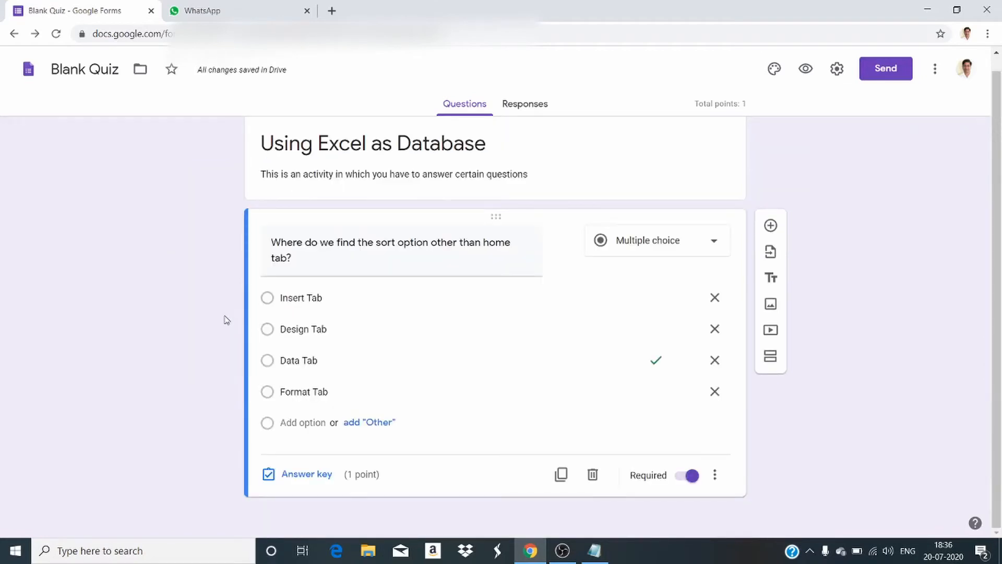
# Step: Examine the form lists offered for importing questions, including previously selected forms, and leave without importing any
pyautogui.click(771, 253)
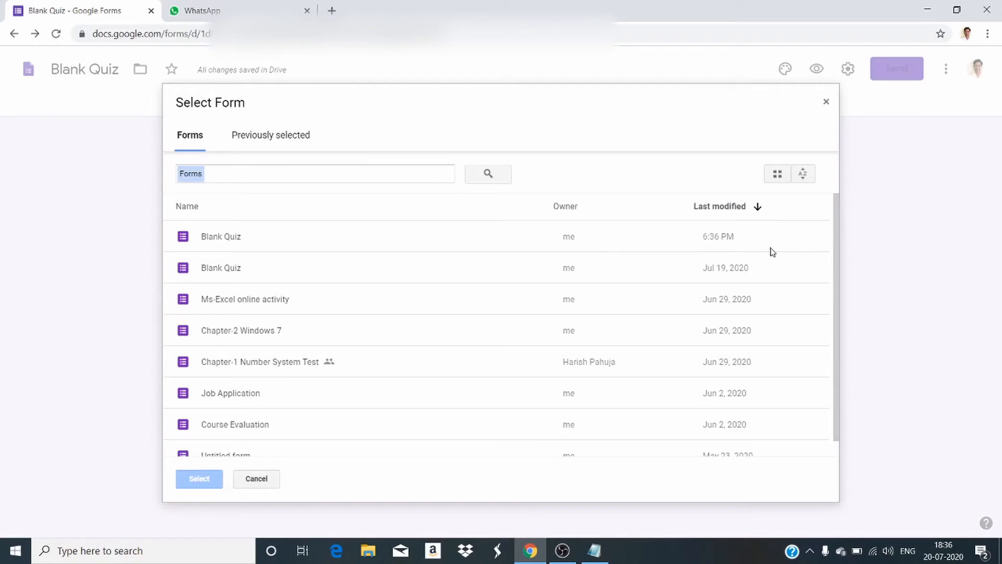
pyautogui.click(295, 139)
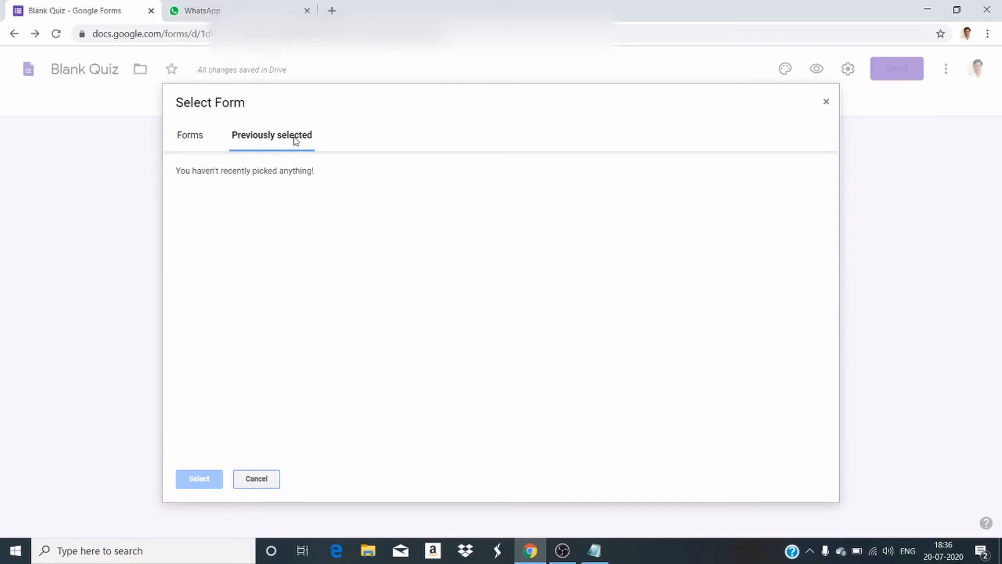
pyautogui.click(196, 139)
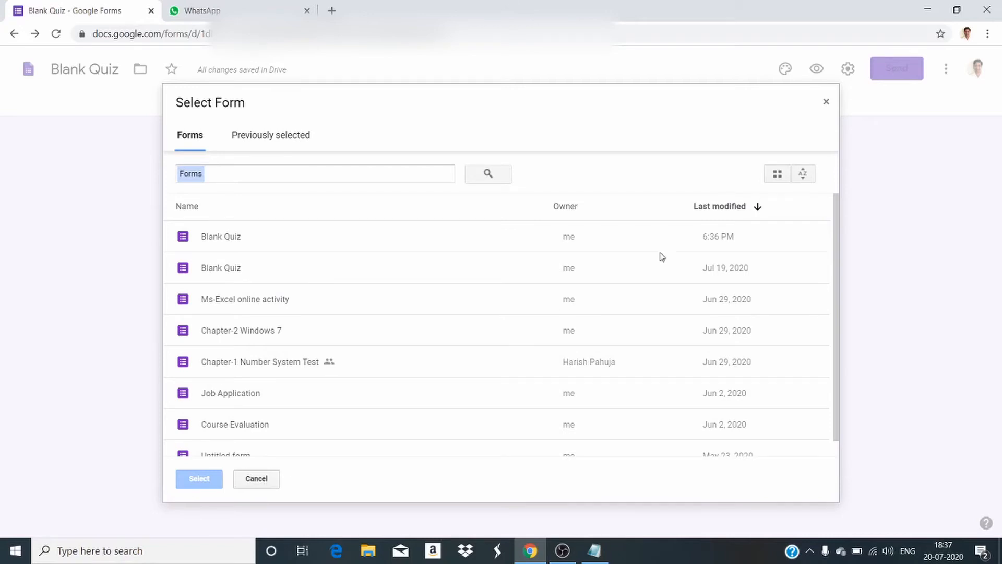
pyautogui.click(825, 102)
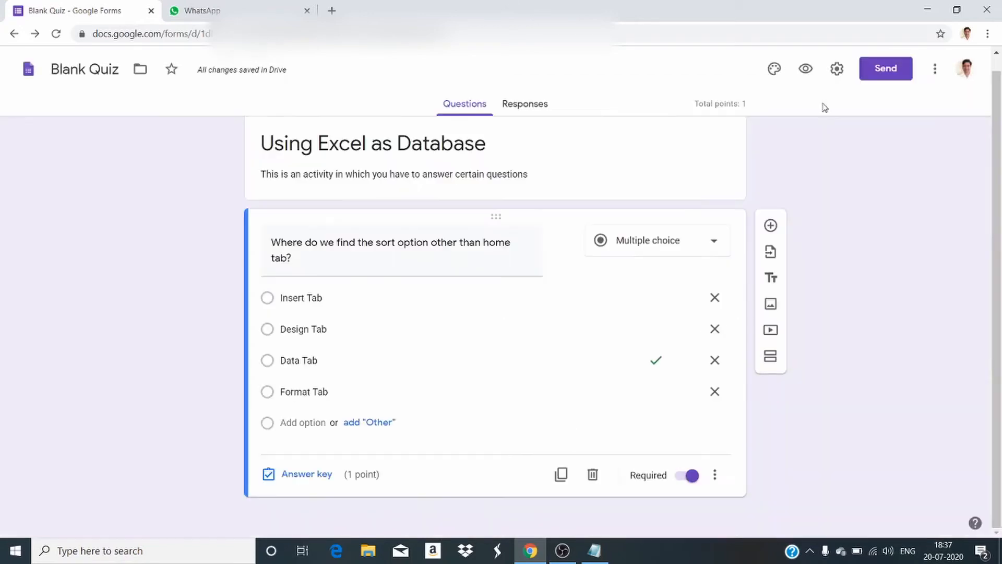
# Step: Try a title and description block below the sort question, and delete it
pyautogui.click(770, 282)
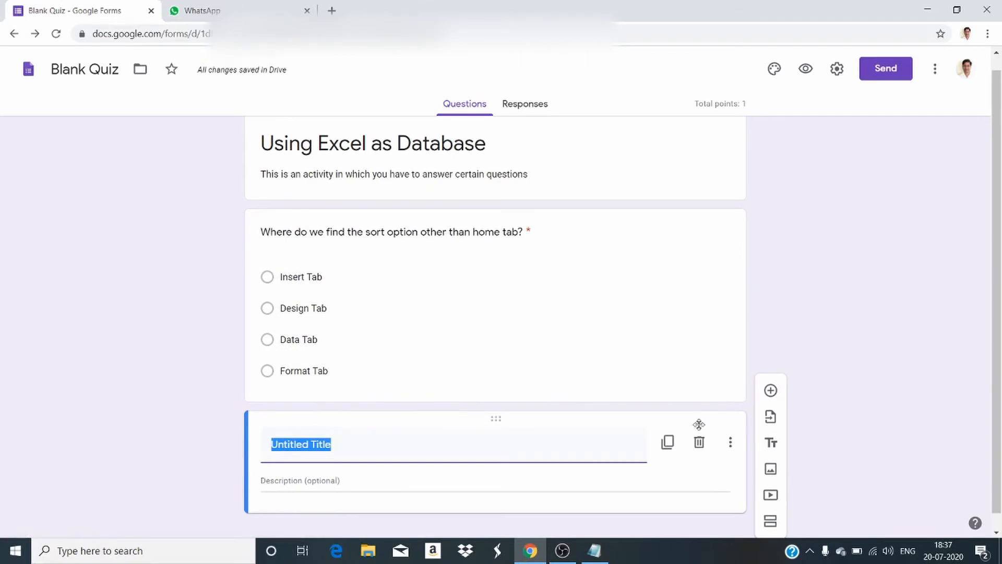
pyautogui.click(699, 442)
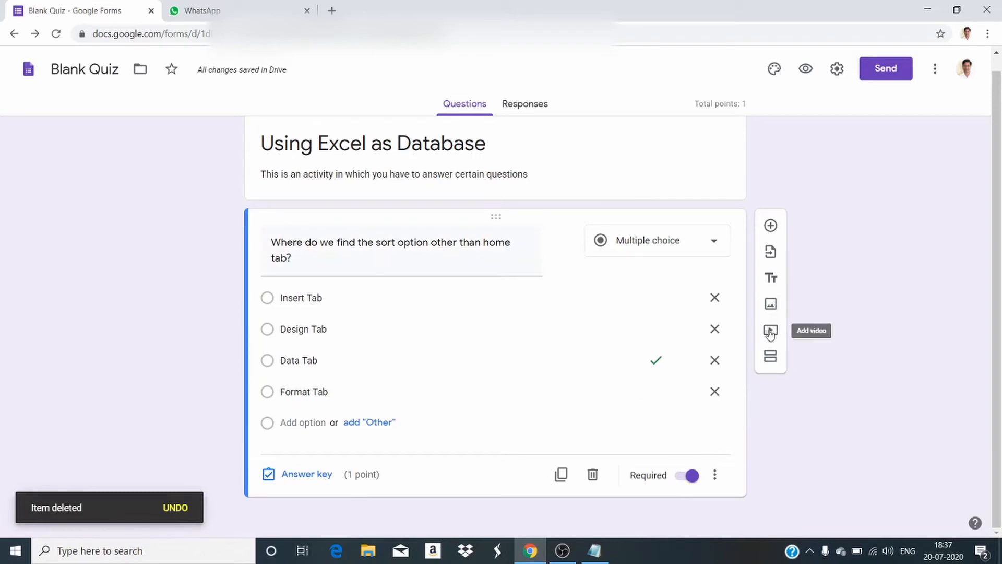
# Step: Add a new section after the sort question
pyautogui.click(772, 358)
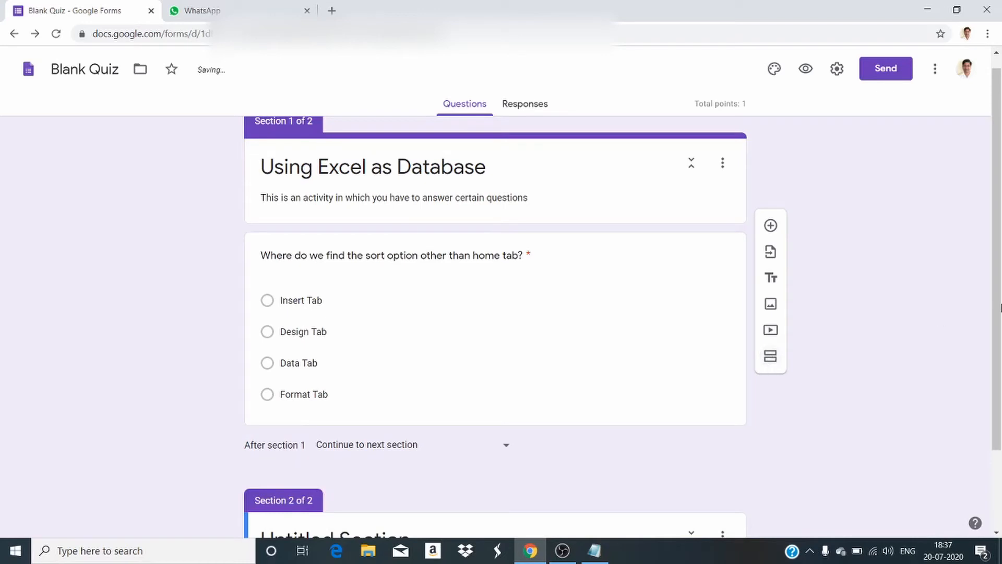
pyautogui.moveTo(994, 303); pyautogui.dragTo(1001, 404)
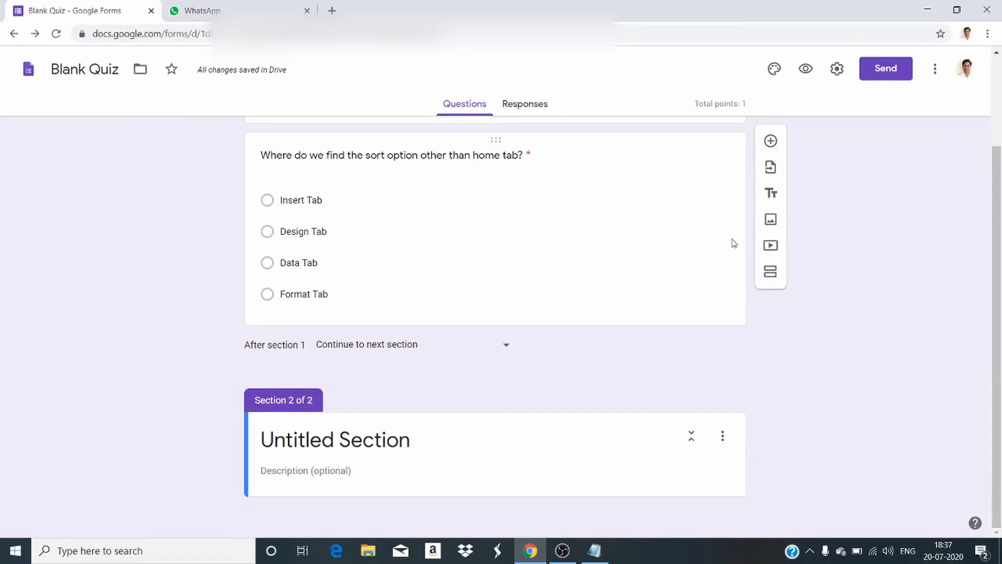
# Step: Switch to Notepad and copy the question text "How many records are displayed in a form at a time"
pyautogui.click(593, 550)
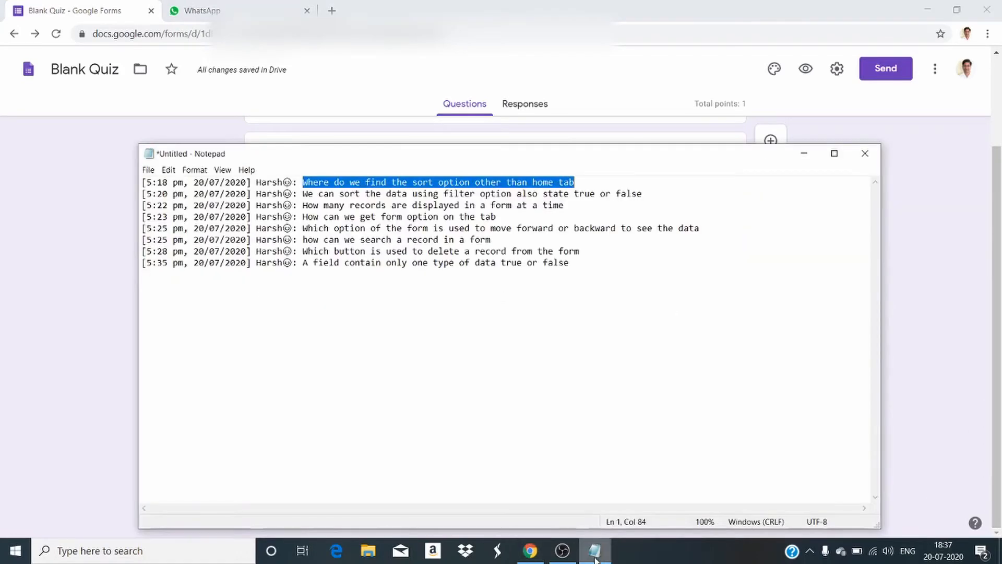
pyautogui.click(647, 194)
pyautogui.moveTo(142, 204); pyautogui.dragTo(533, 205)
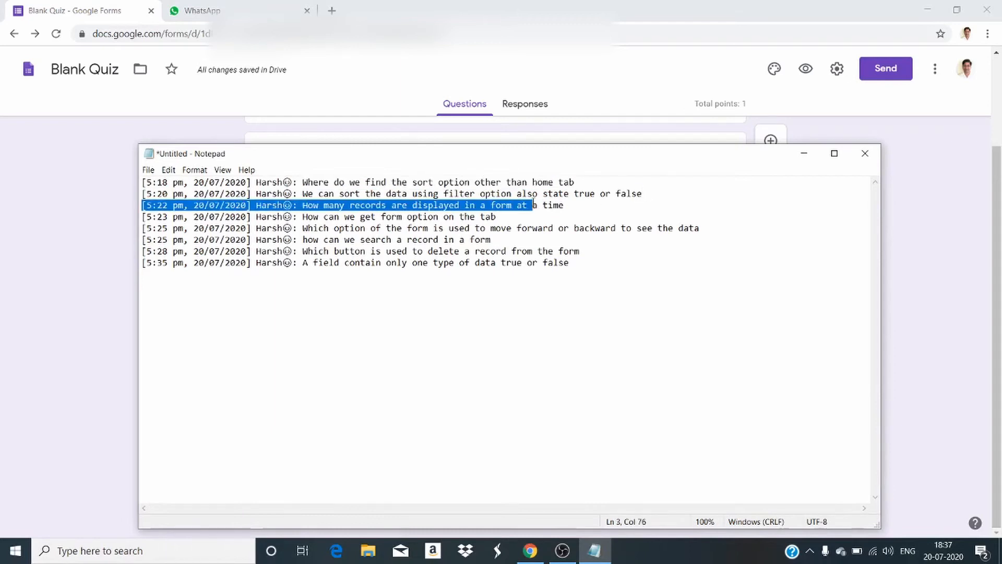
pyautogui.click(433, 205)
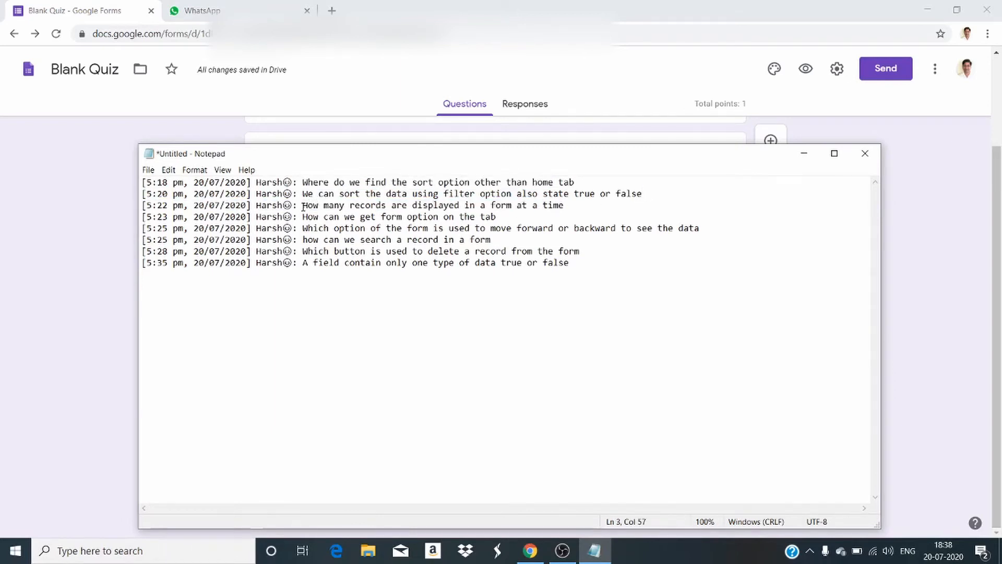
pyautogui.moveTo(303, 207); pyautogui.dragTo(574, 205)
pyautogui.hotkey('ctrl', 'c')
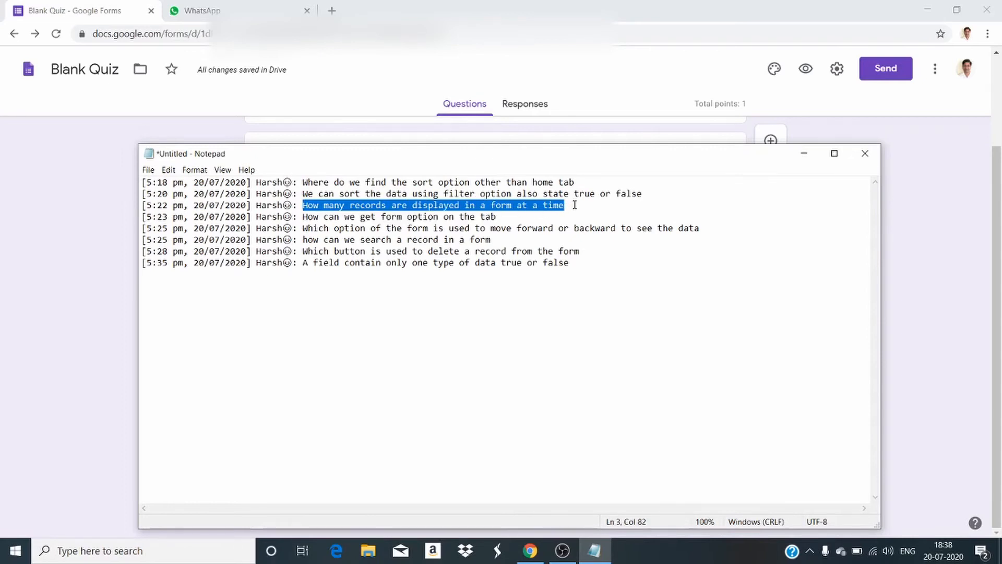
# Step: Return to Google Forms and add the question "How many records are displayed in a form at a time?" to section 2
pyautogui.click(530, 550)
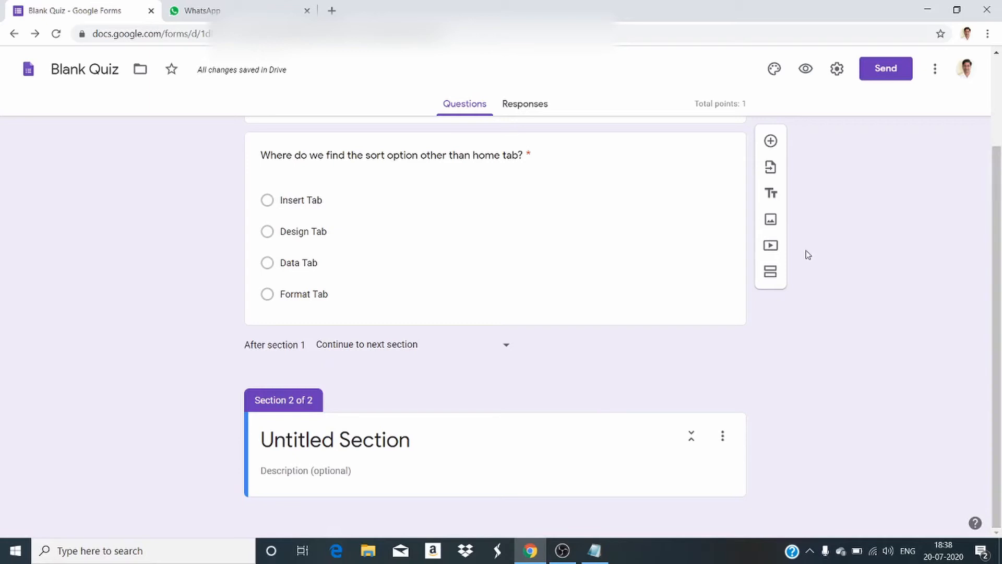
pyautogui.click(771, 142)
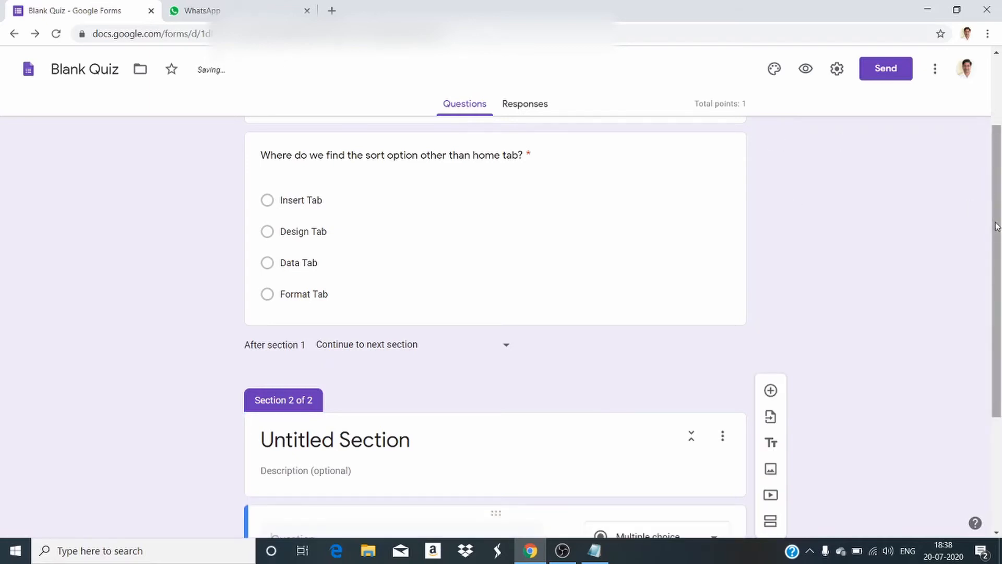
pyautogui.moveTo(996, 226); pyautogui.dragTo(994, 364)
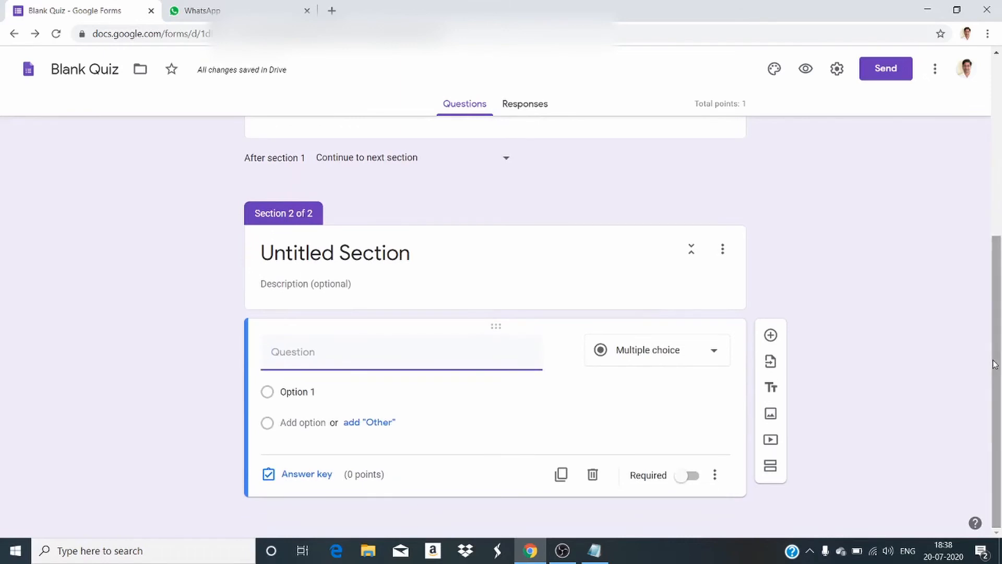
pyautogui.hotkey('ctrl', 'v')
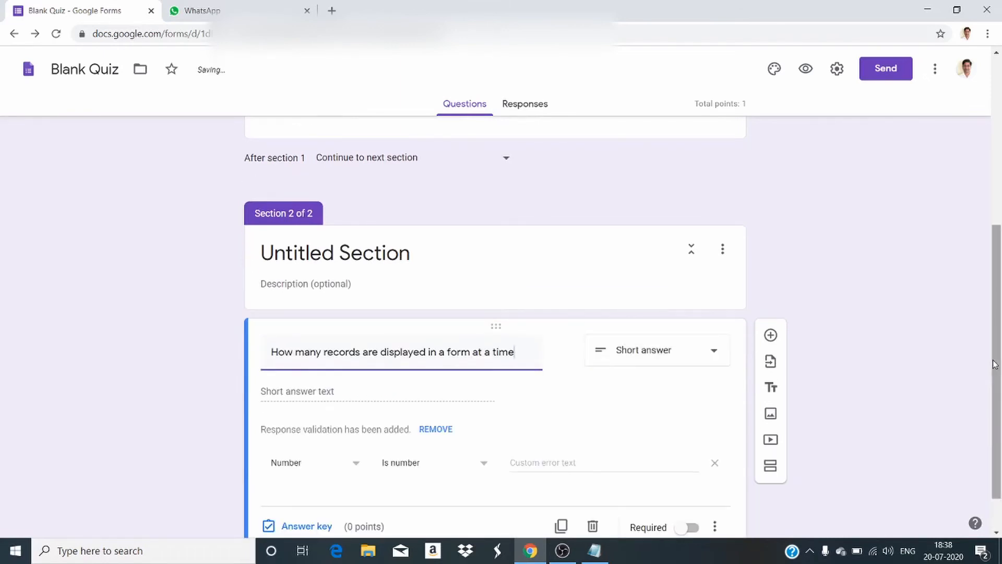
pyautogui.write('?')
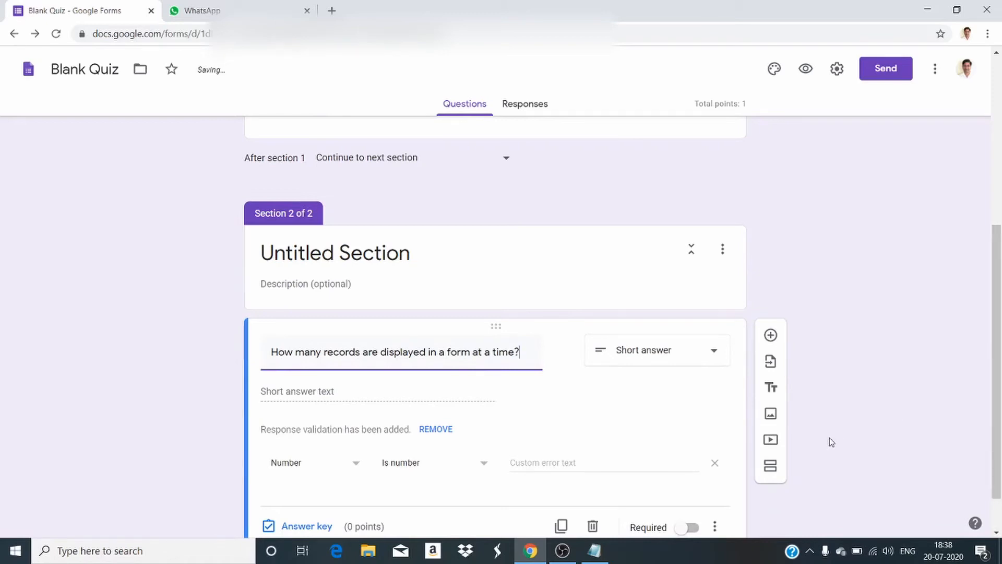
# Step: Set the records question to Multiple choice and enter the answer options one, two and three
pyautogui.click(717, 353)
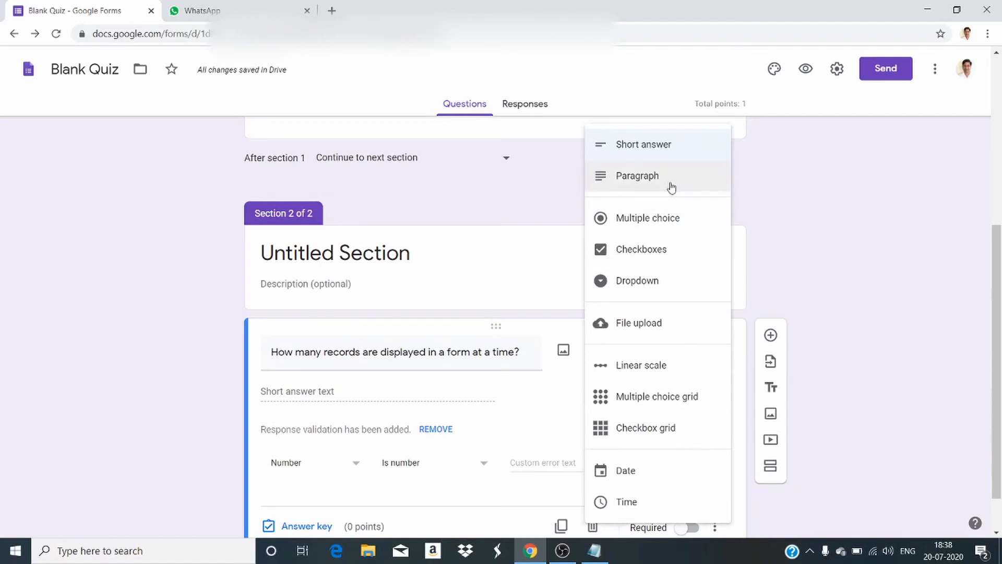
pyautogui.click(665, 217)
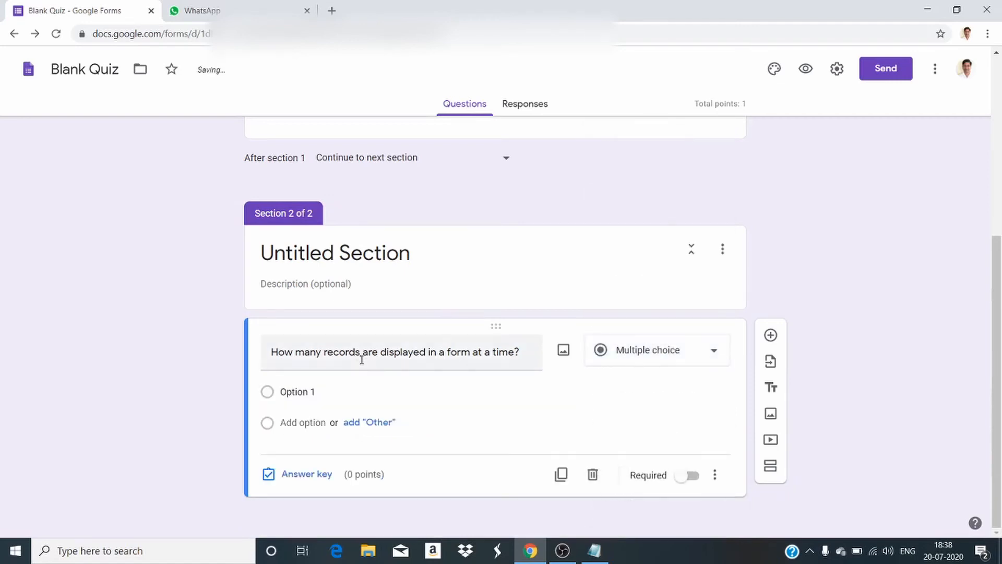
pyautogui.click(324, 389)
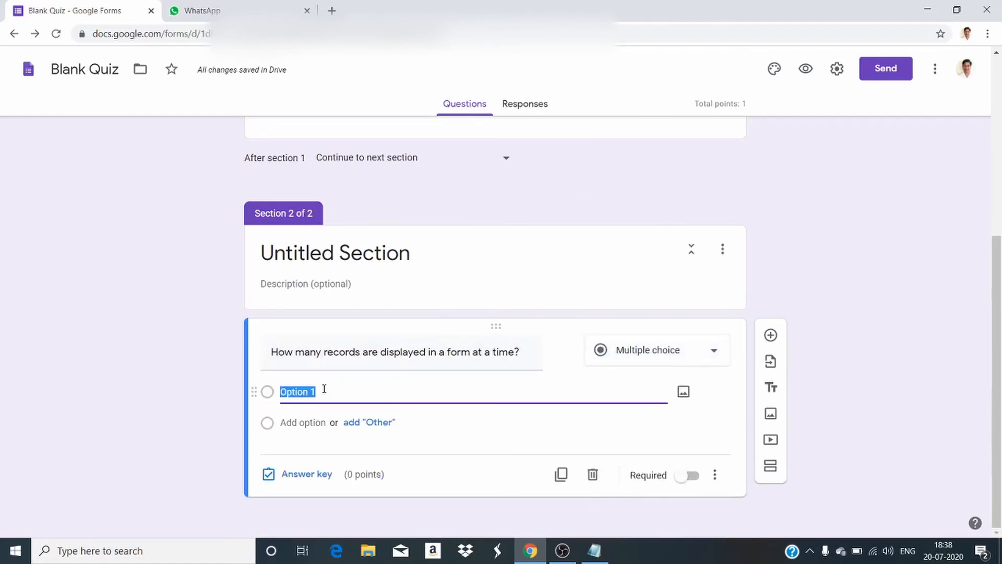
pyautogui.write('one')
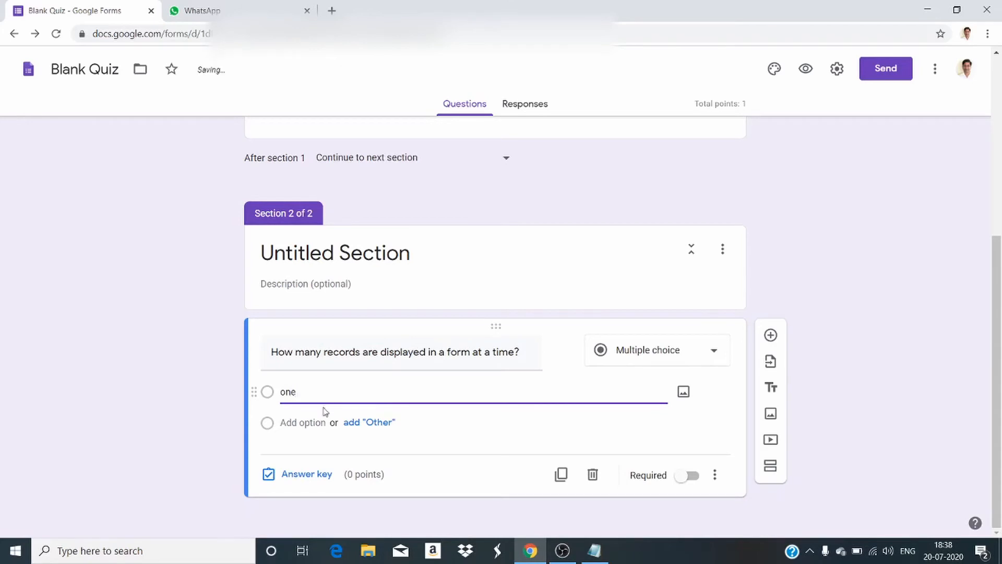
pyautogui.click(320, 421)
pyautogui.write('t')
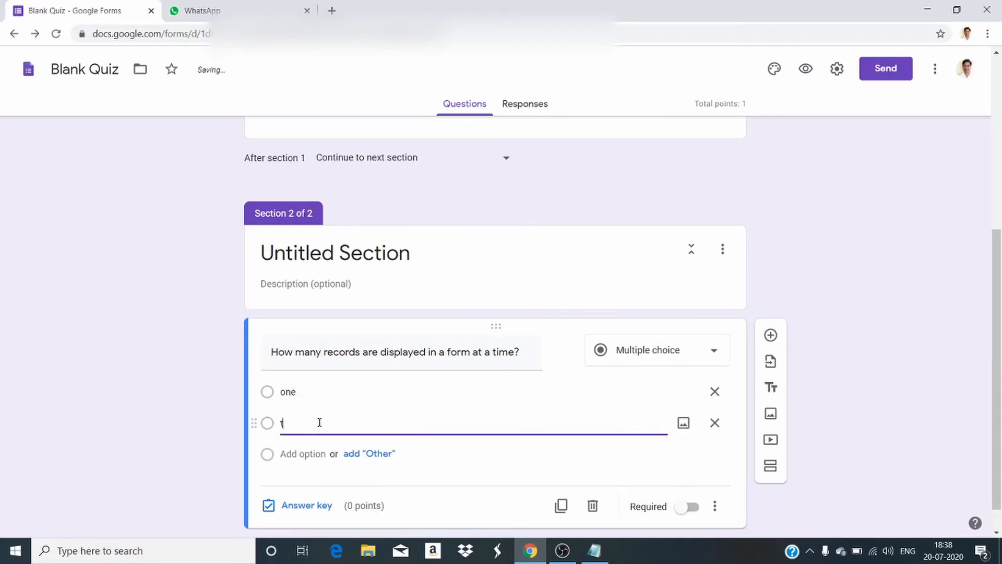
pyautogui.write('wo')
pyautogui.click(313, 454)
pyautogui.write('three')
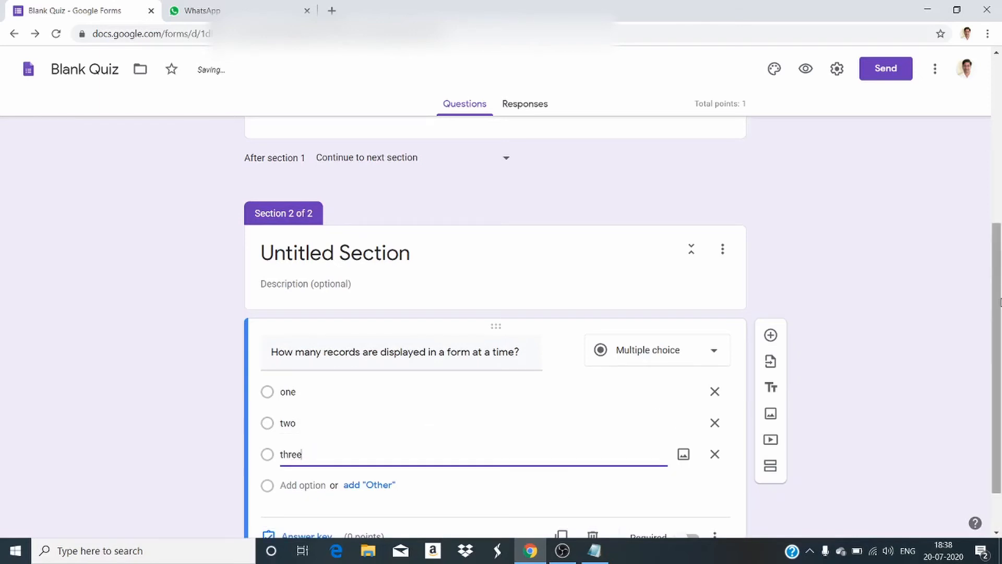
# Step: Give the records question 1 point with "one" as its correct answer, and make the question required
pyautogui.scroll(-1, 997, 306)
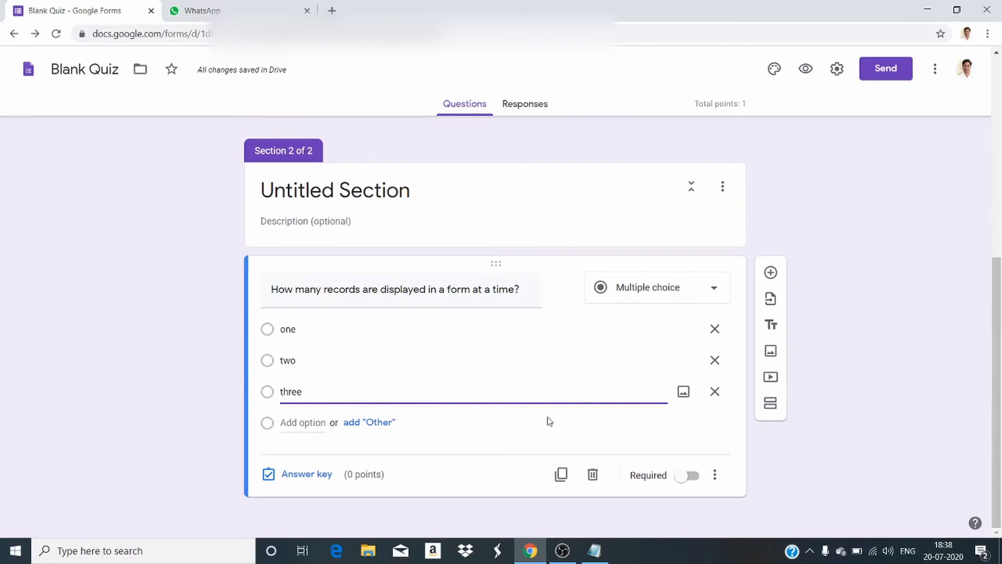
pyautogui.click(320, 474)
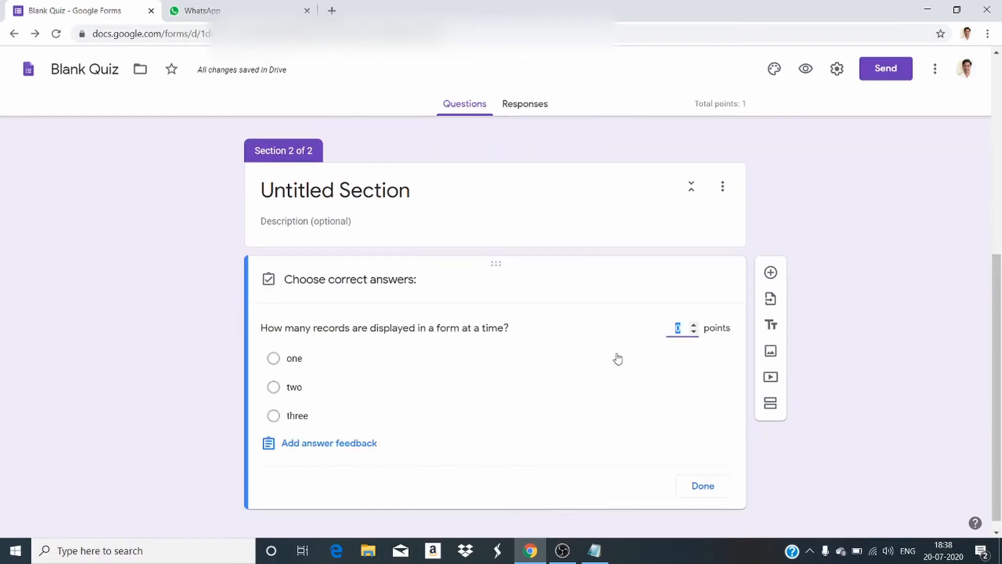
pyautogui.click(695, 325)
pyautogui.click(273, 361)
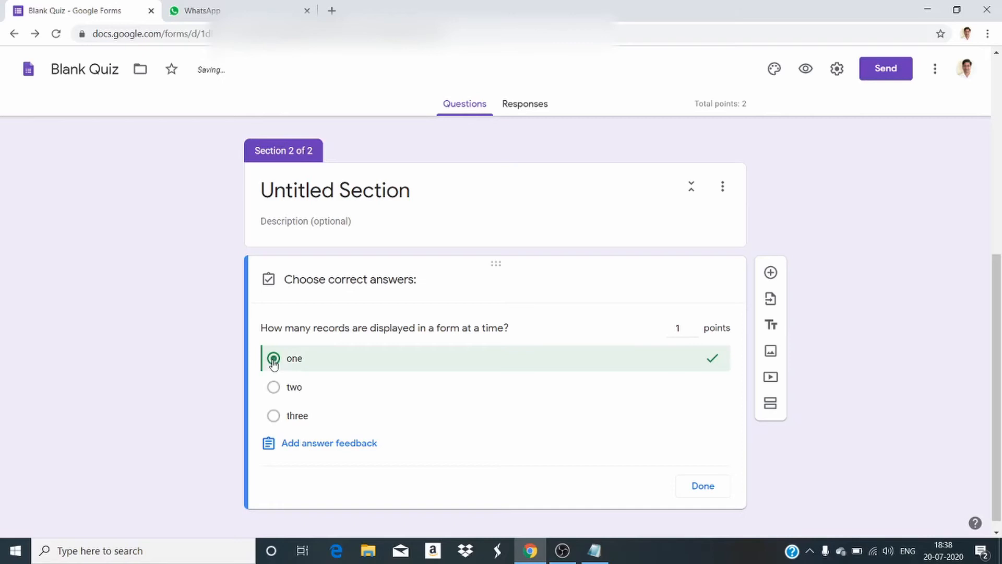
pyautogui.click(708, 490)
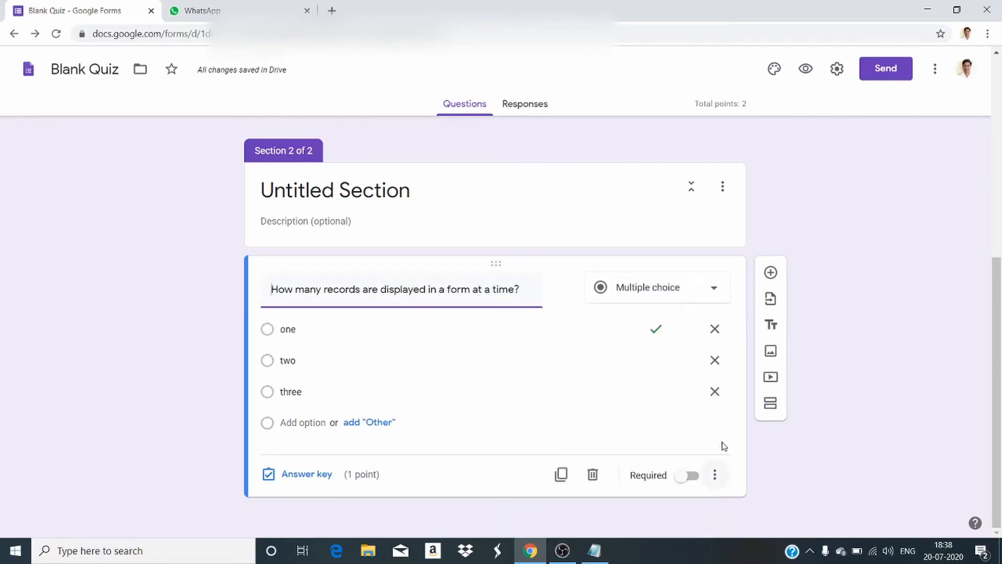
pyautogui.click(697, 481)
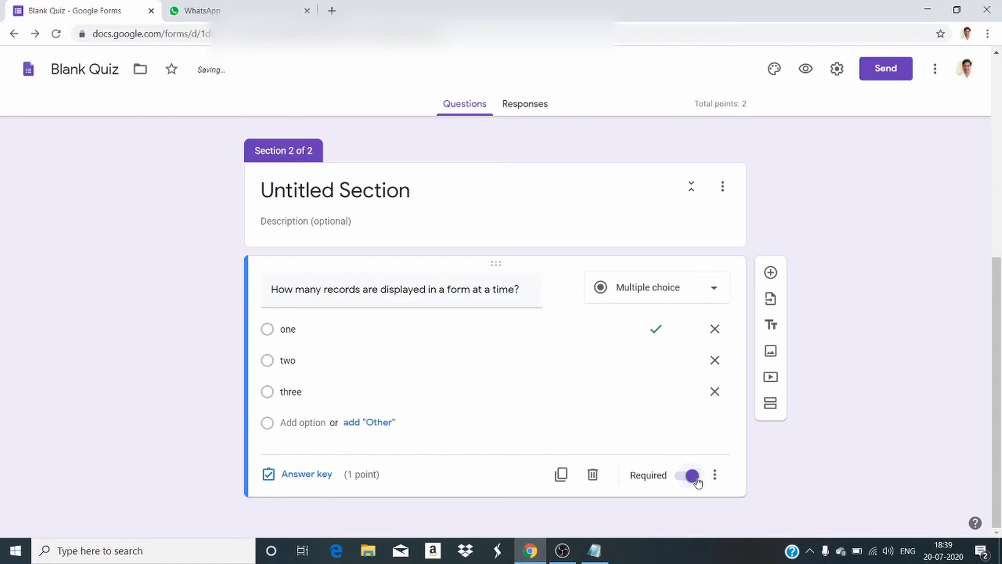
# Step: Title section 2 "Answer in one word"
pyautogui.click(365, 189)
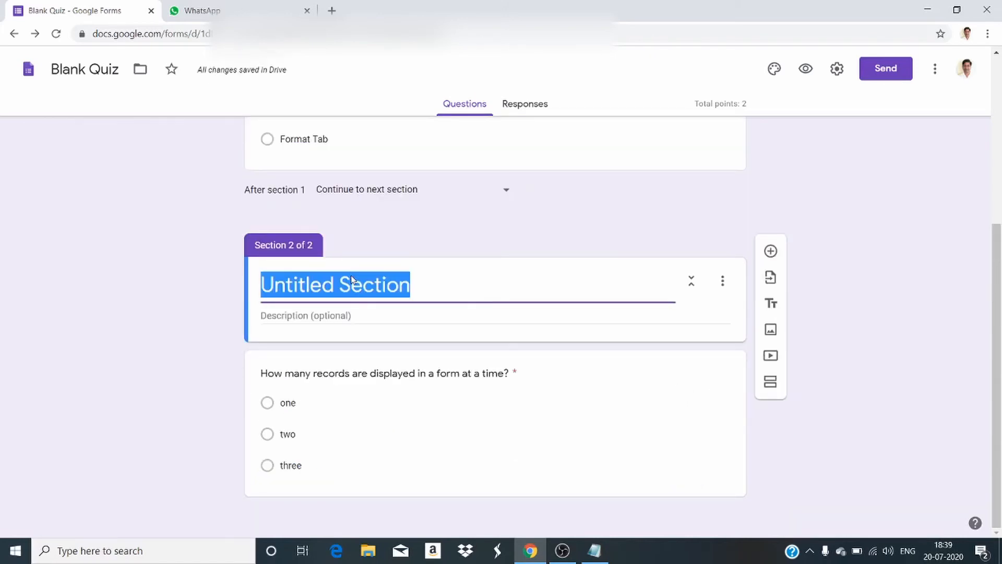
pyautogui.write('Ans')
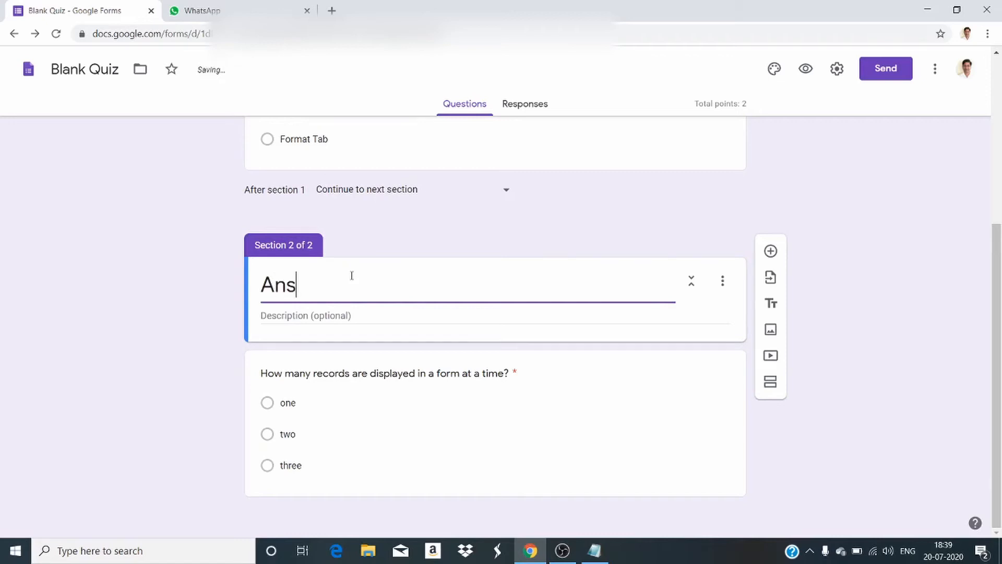
pyautogui.write('wer in ')
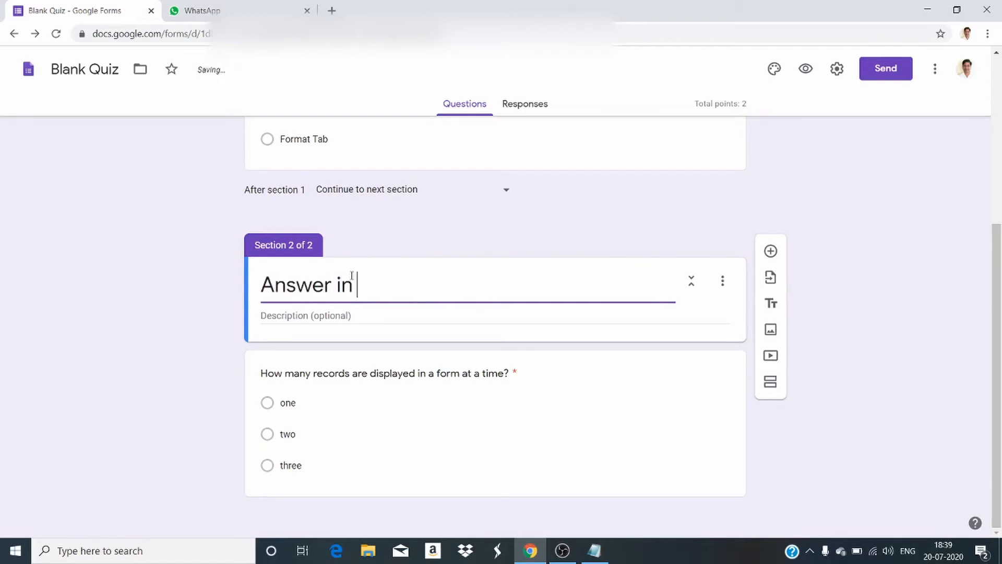
pyautogui.write('one word')
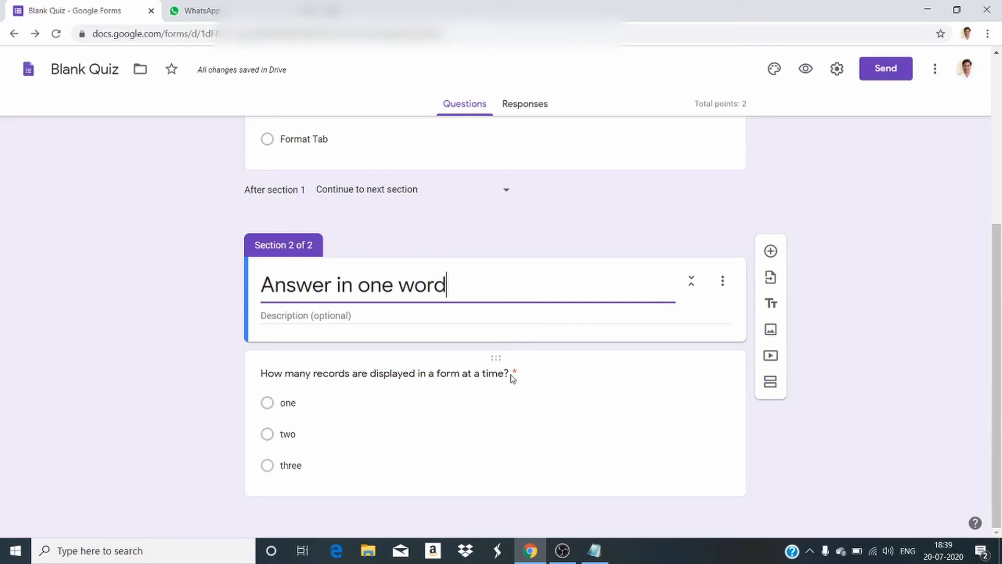
# Step: Change the records question's type to Short answer
pyautogui.click(495, 357)
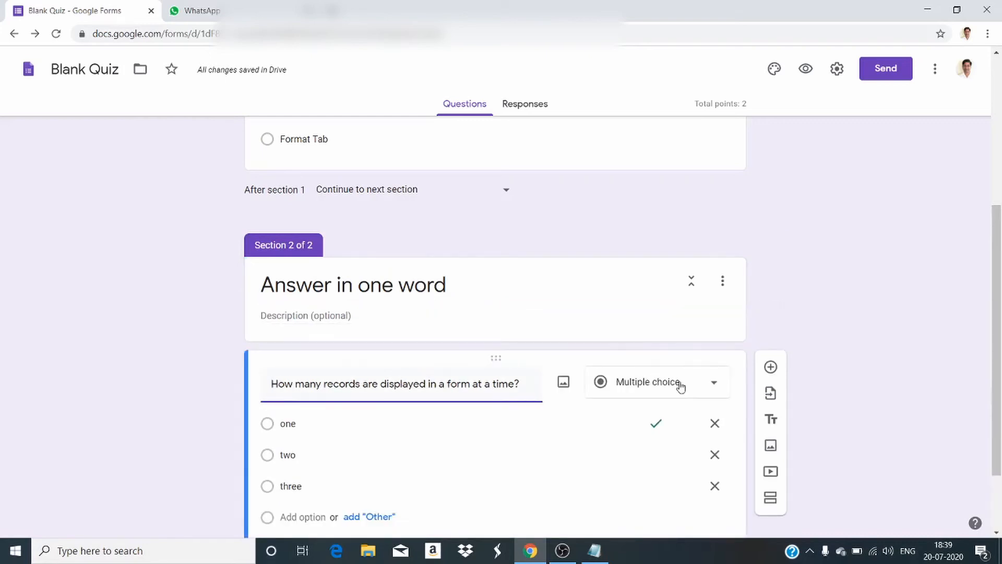
pyautogui.click(716, 384)
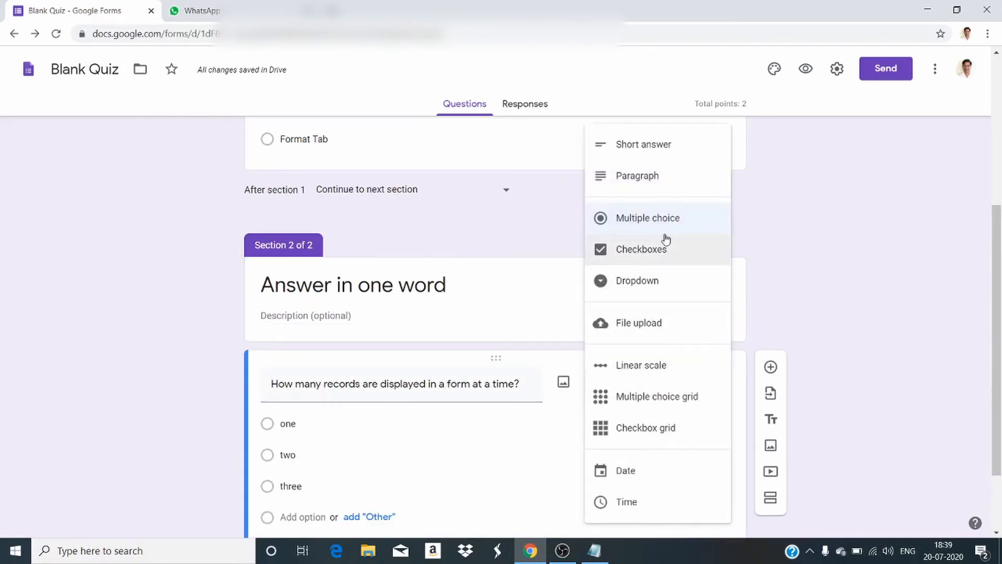
pyautogui.click(639, 145)
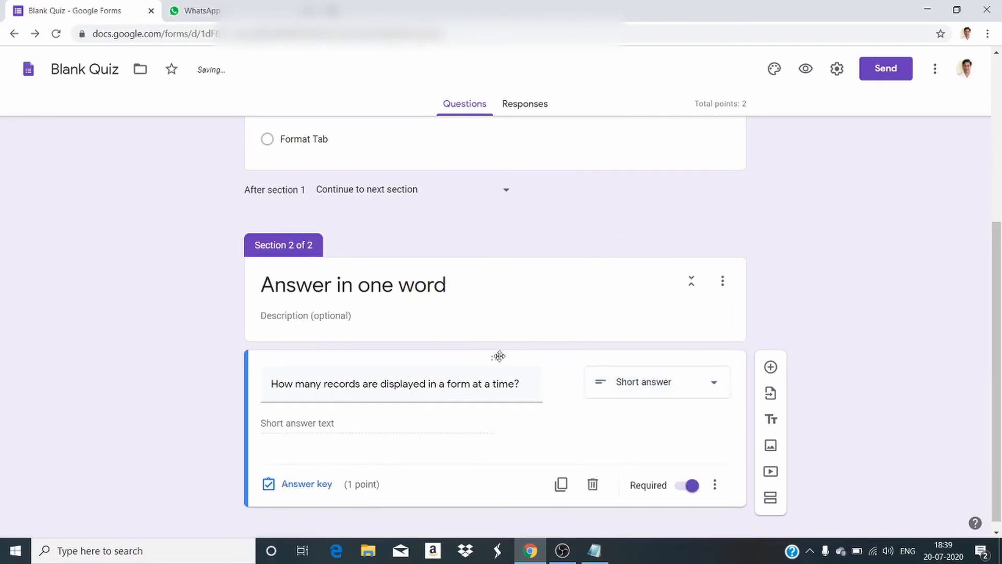
# Step: Add "one", "1", "One" and "ONE" as correct answers in the answer key of the records question
pyautogui.click(308, 484)
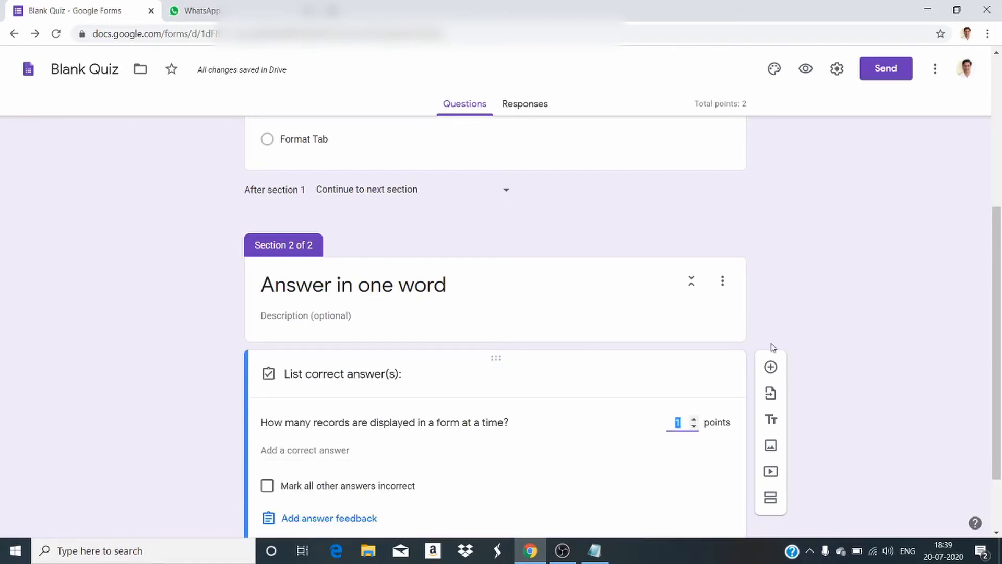
pyautogui.scroll(-2, 998, 274)
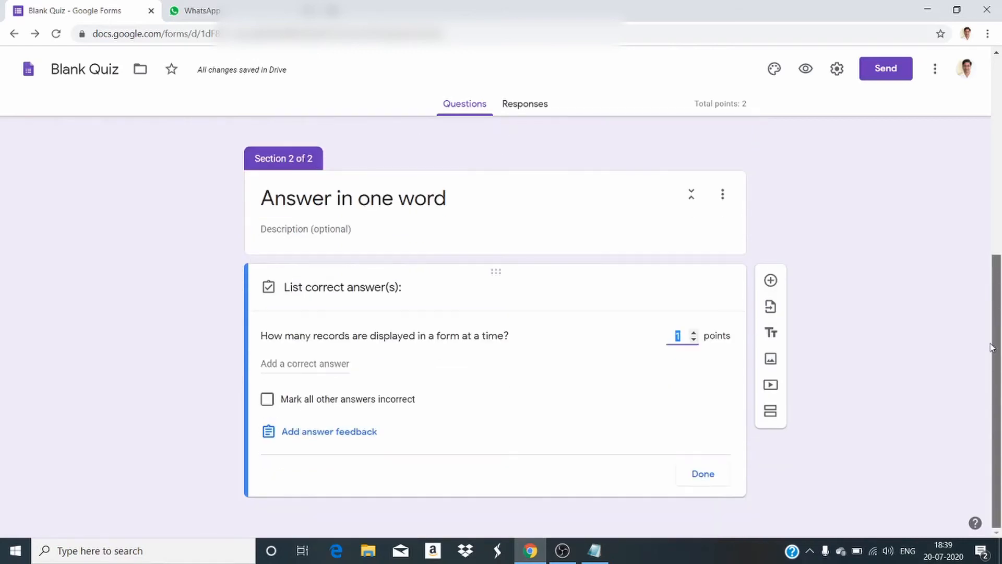
pyautogui.click(297, 364)
pyautogui.write('one')
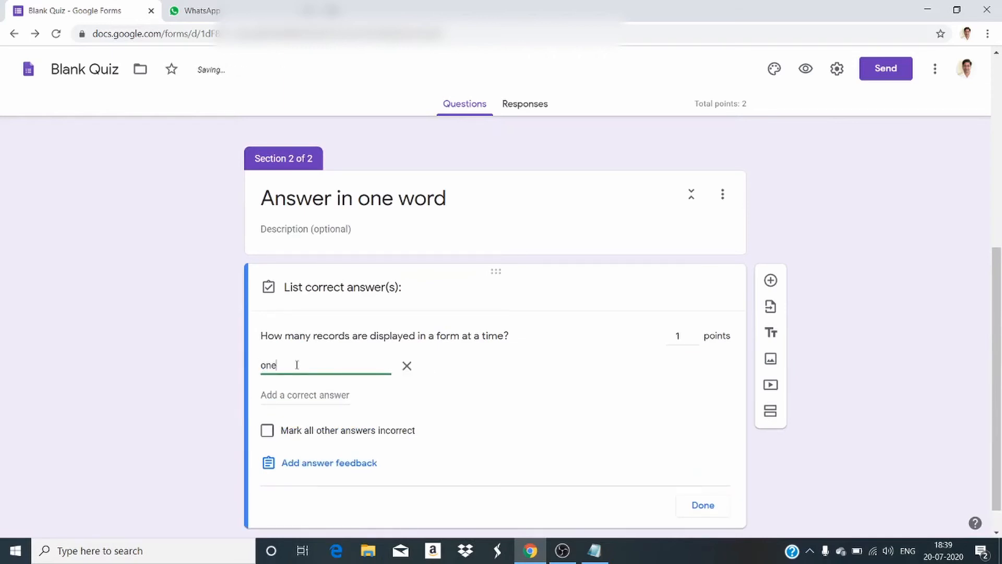
pyautogui.click(289, 395)
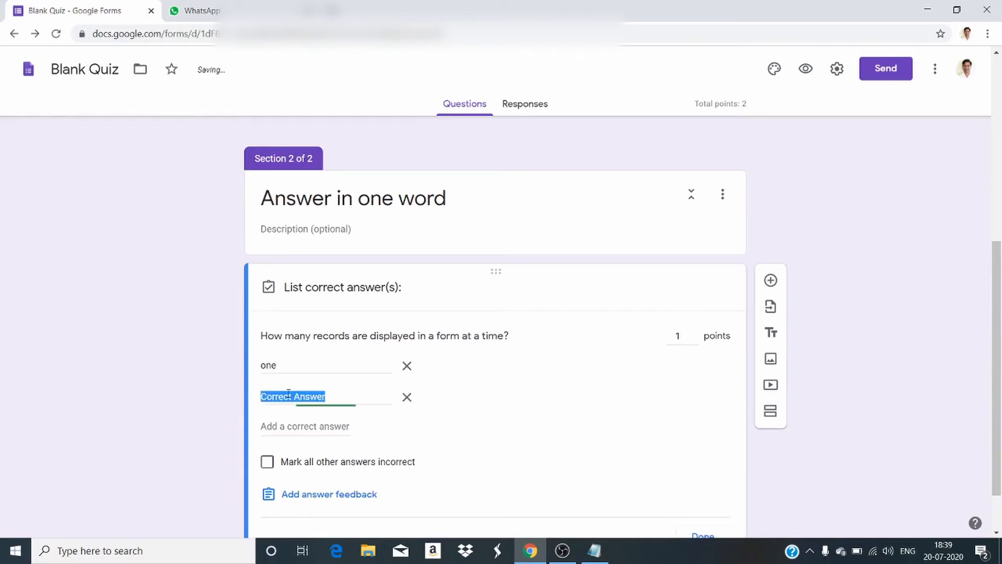
pyautogui.write('1')
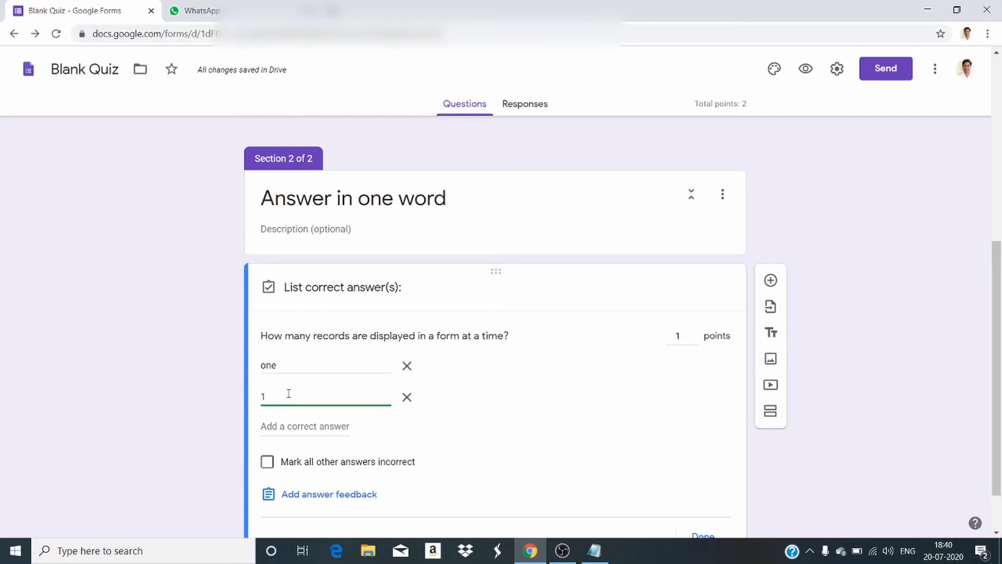
pyautogui.click(293, 427)
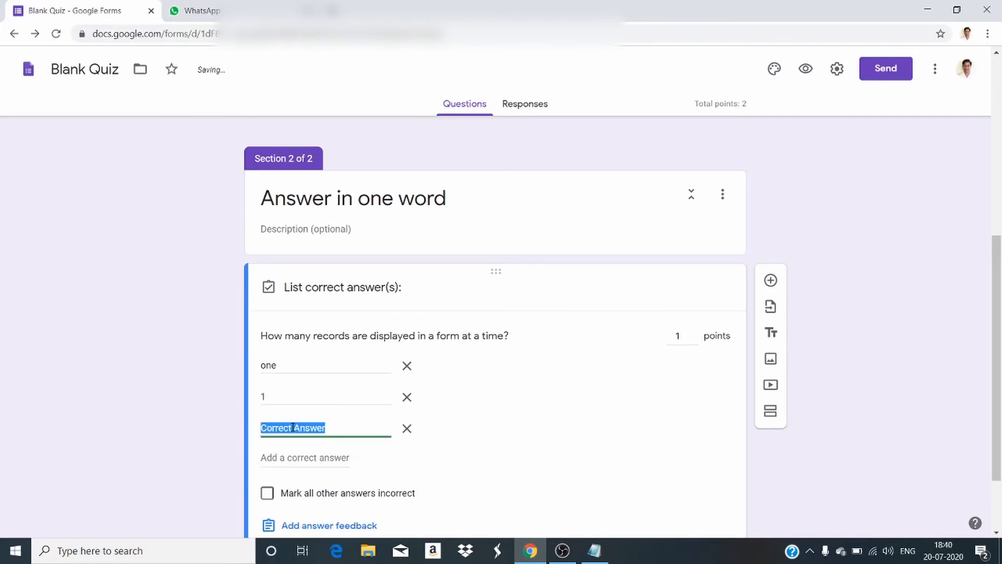
pyautogui.write('One')
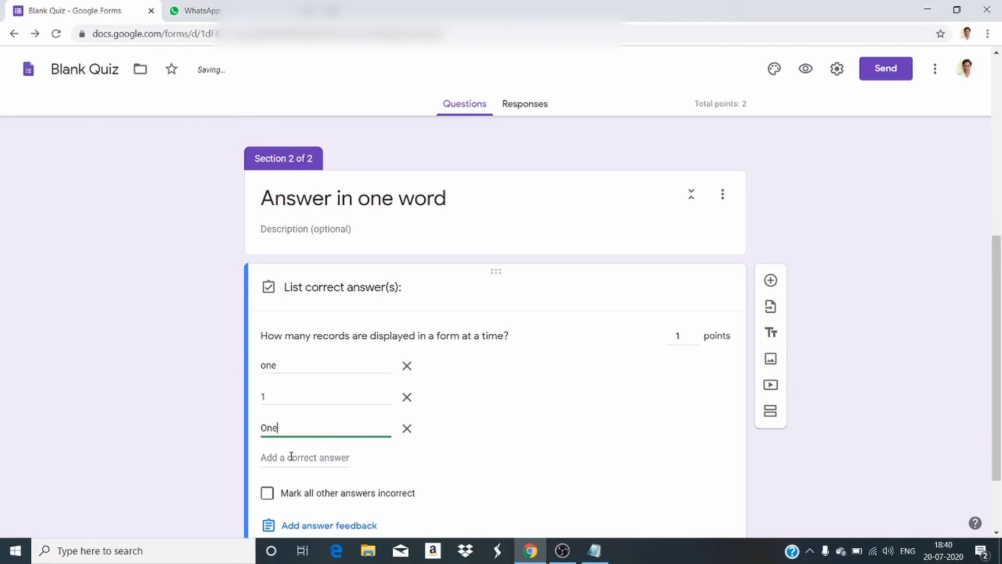
pyautogui.click(291, 456)
pyautogui.write('ON')
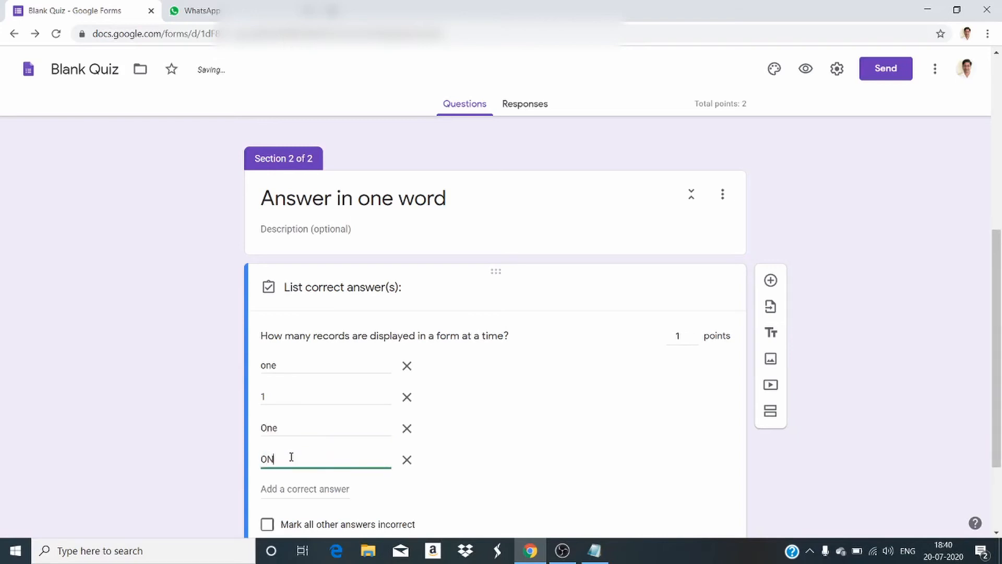
pyautogui.write('E')
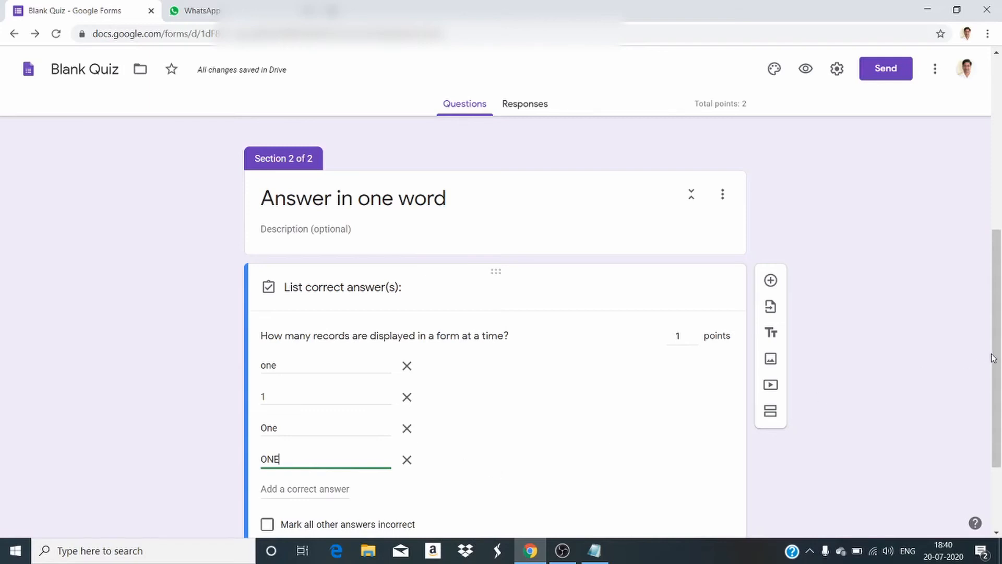
# Step: Mark all other answers to the records question incorrect and finish its answer key
pyautogui.scroll(-2, 491, 435)
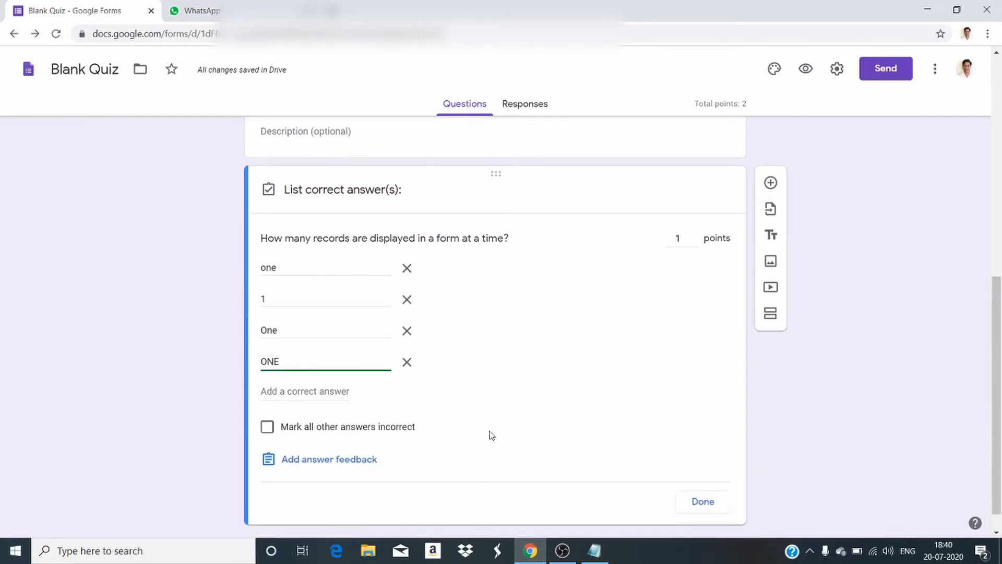
pyautogui.click(268, 428)
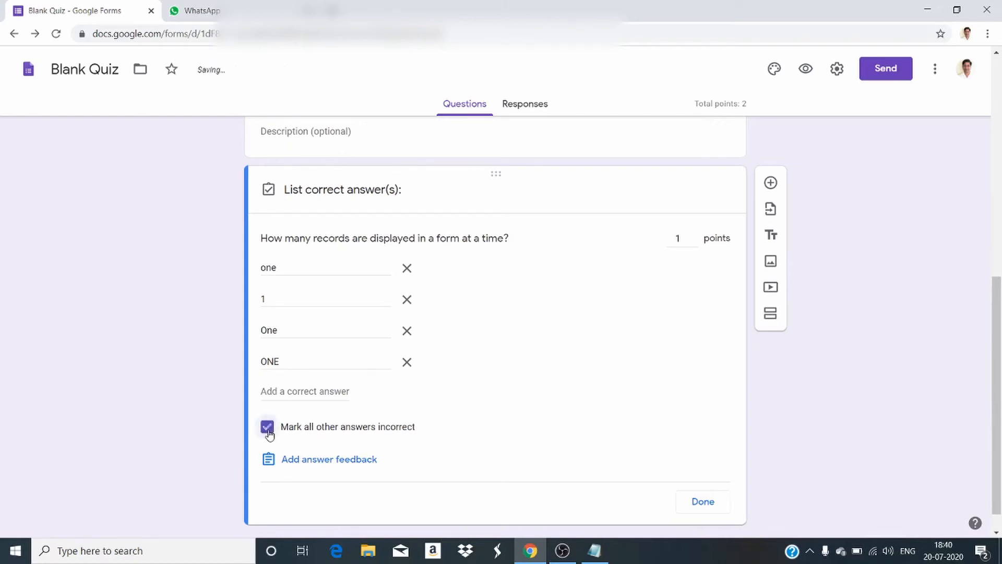
pyautogui.click(703, 502)
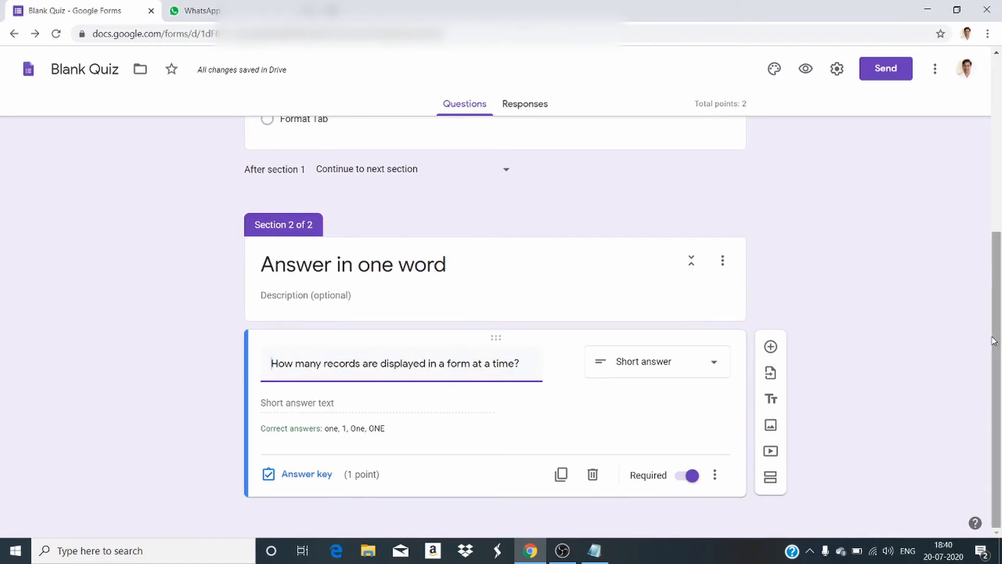
# Step: In the form's general settings, collect email addresses, limit to 1 response, and let respondents see summary charts and text responses
pyautogui.moveTo(998, 347); pyautogui.dragTo(1000, 125)
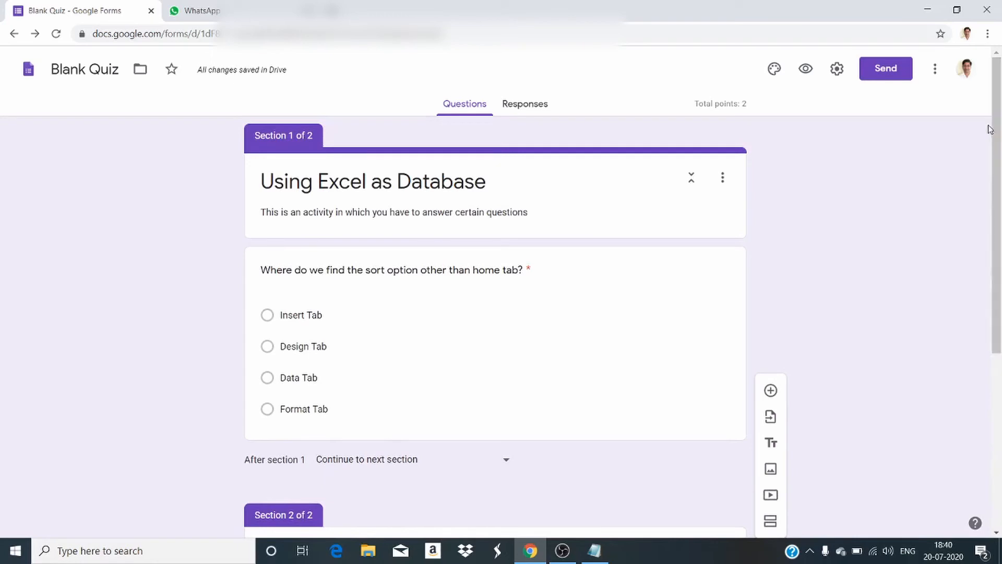
pyautogui.moveTo(1000, 143); pyautogui.dragTo(1000, 77)
pyautogui.click(836, 67)
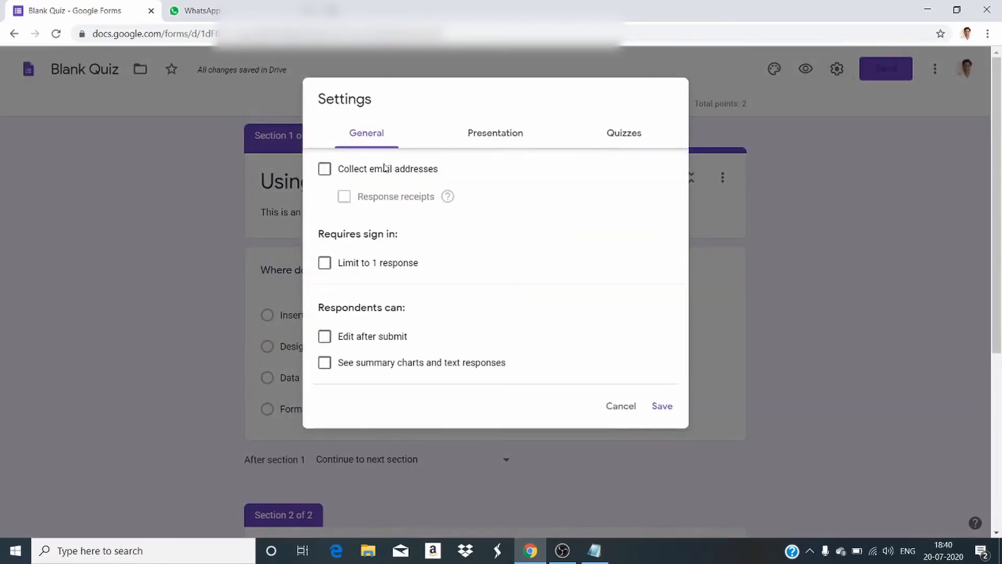
pyautogui.click(323, 171)
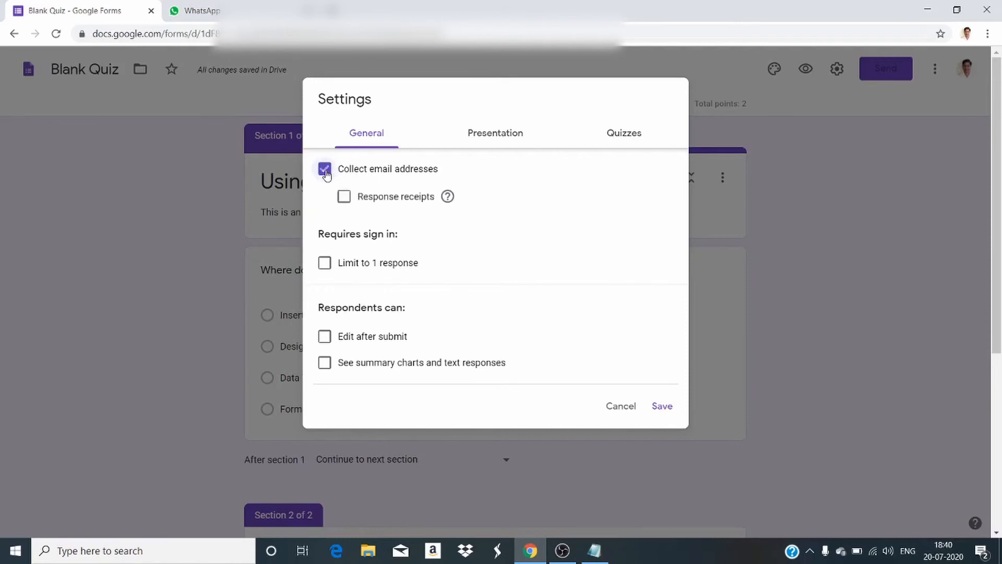
pyautogui.click(325, 264)
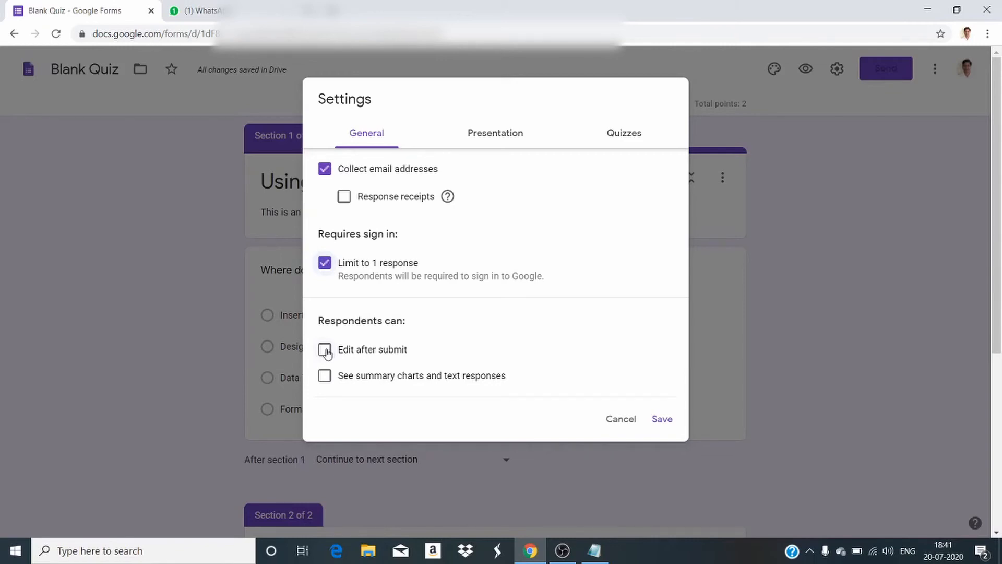
pyautogui.click(326, 377)
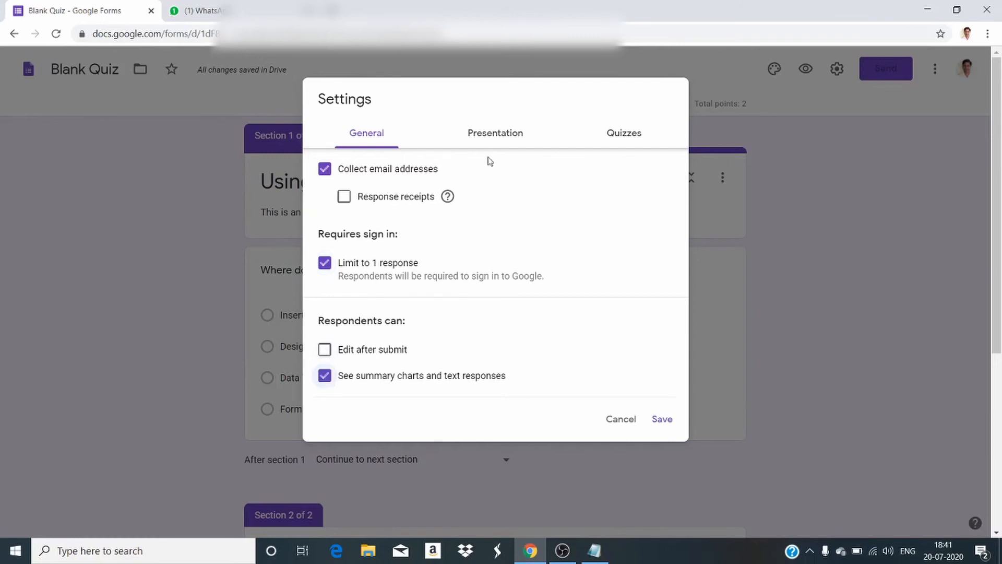
# Step: In the presentation settings, enable the progress bar and shuffled question order
pyautogui.click(493, 139)
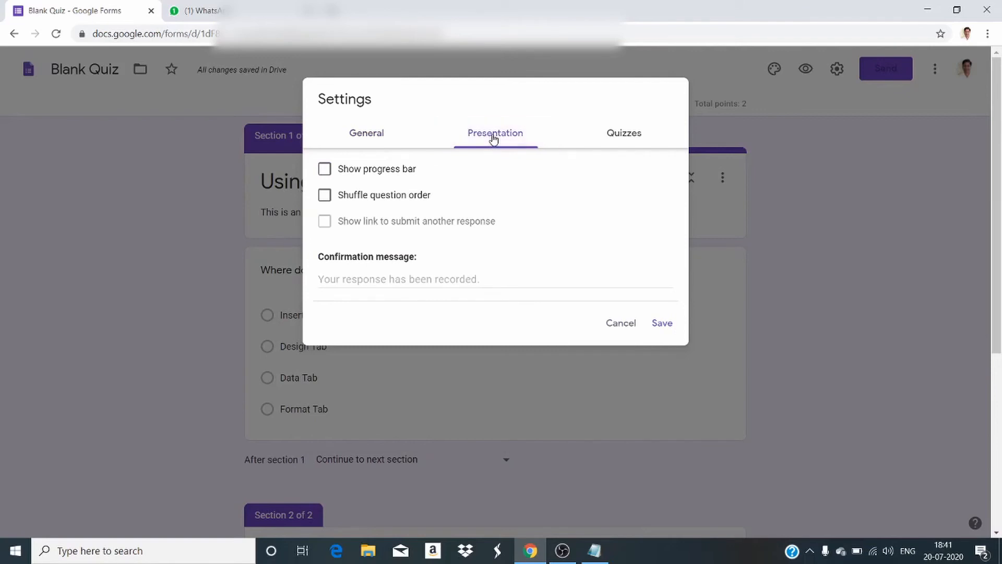
pyautogui.click(325, 170)
pyautogui.click(324, 196)
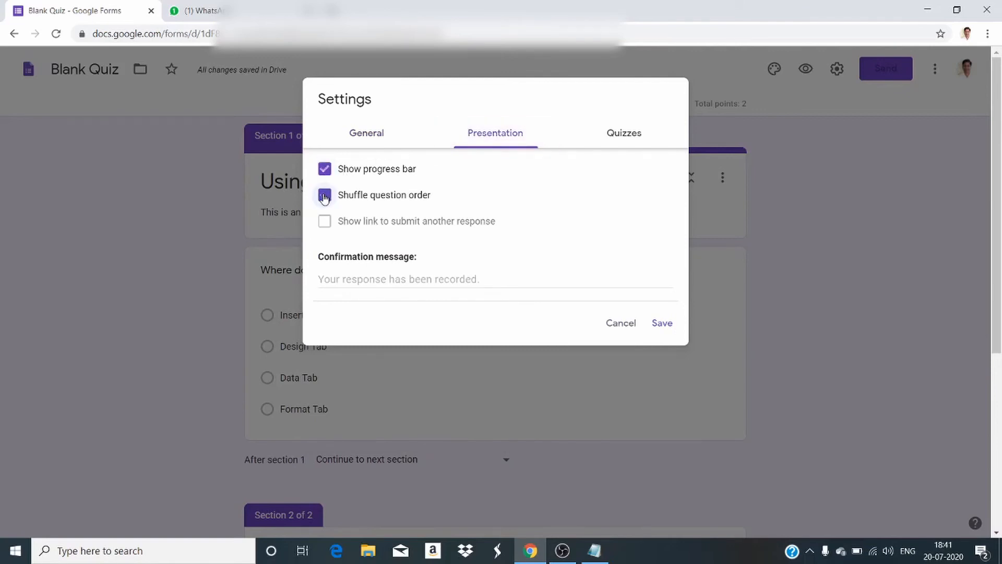
# Step: Set the confirmation message to "Congratulations!!" and save the form settings after checking the quiz options
pyautogui.click(367, 281)
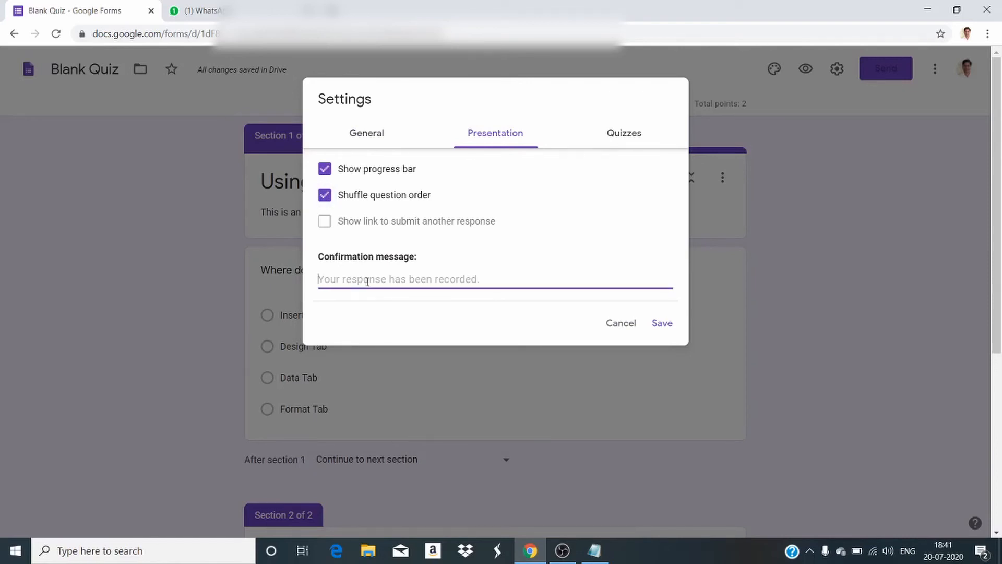
pyautogui.write('Cong')
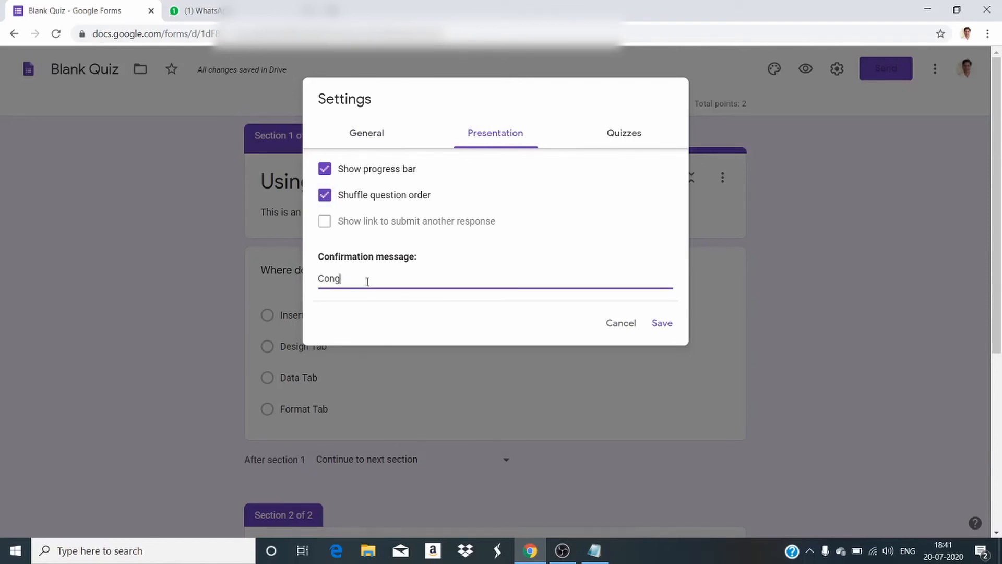
pyautogui.write('ratulations!!')
pyautogui.click(625, 141)
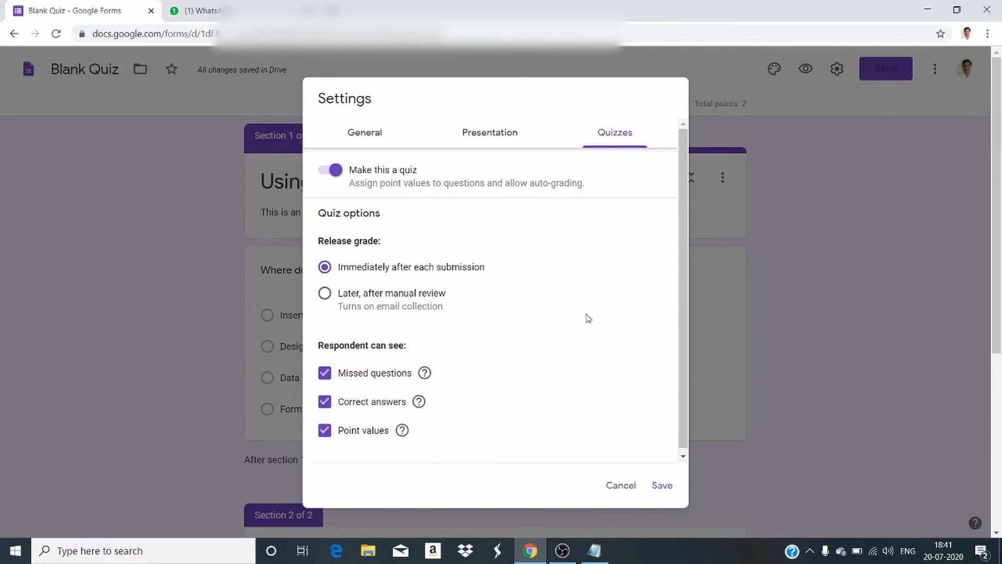
pyautogui.click(662, 486)
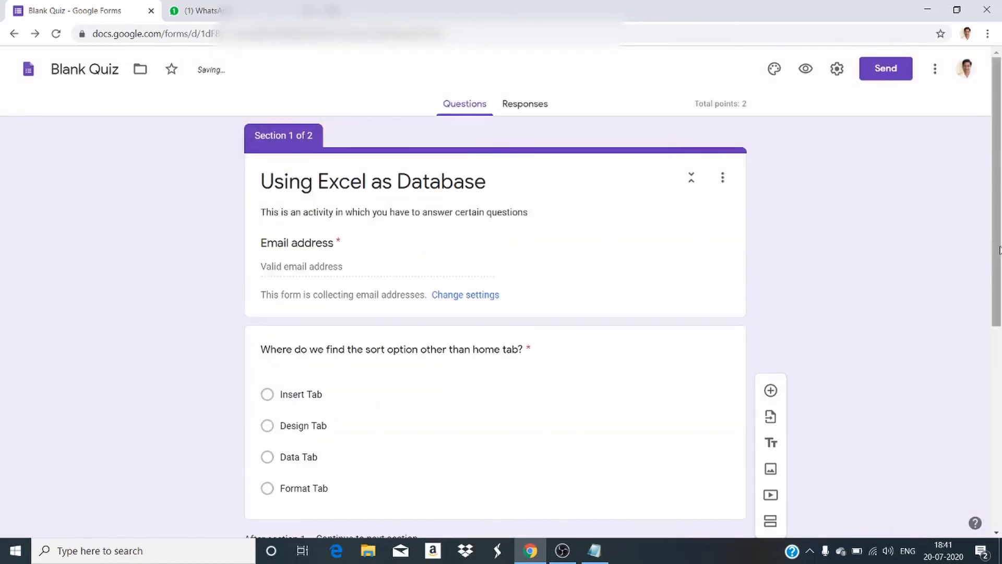
# Step: Preview the quiz as a respondent, try to continue past the unanswered first page, and close the preview
pyautogui.moveTo(997, 248); pyautogui.dragTo(1000, 351)
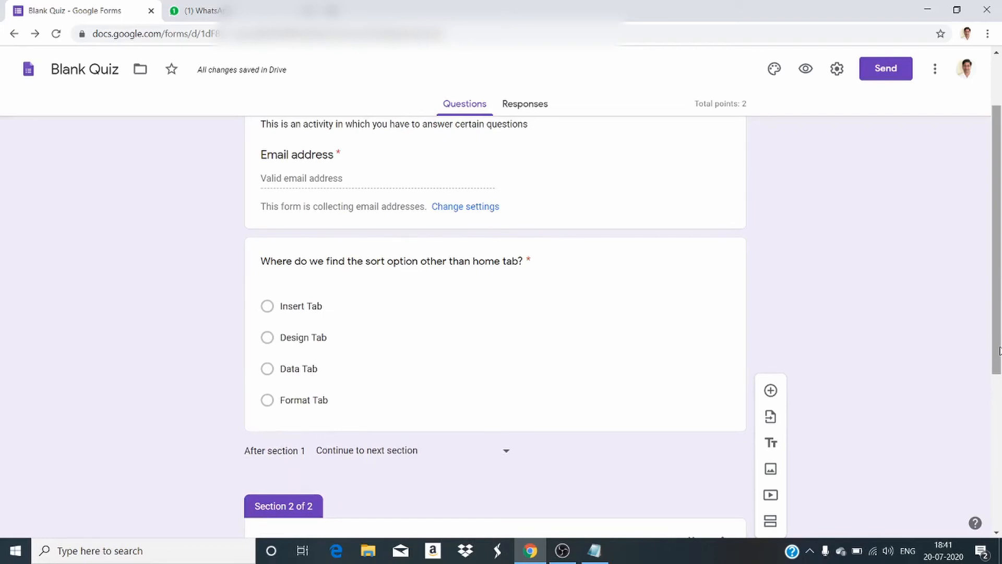
pyautogui.click(806, 70)
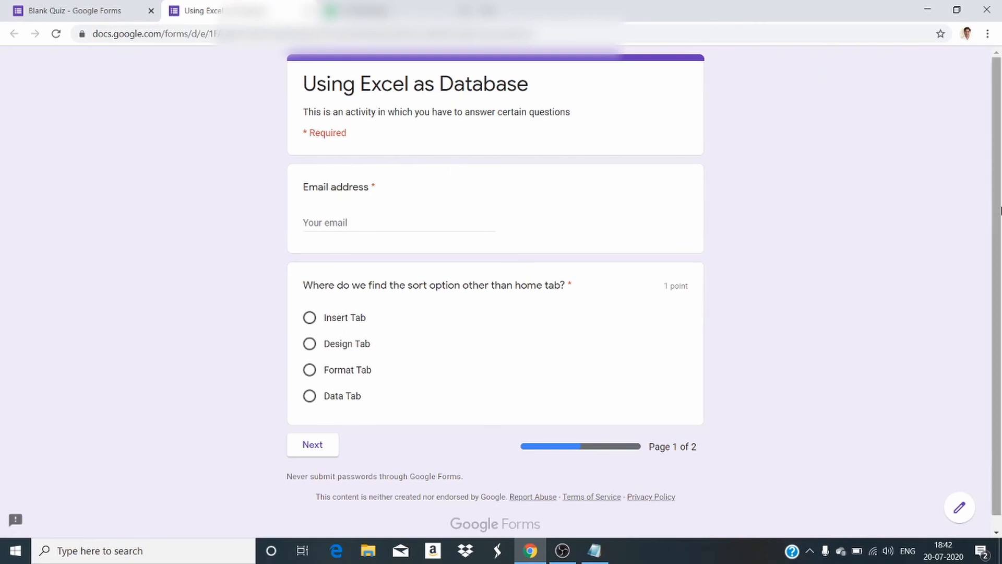
pyautogui.moveTo(995, 214); pyautogui.dragTo(992, 350)
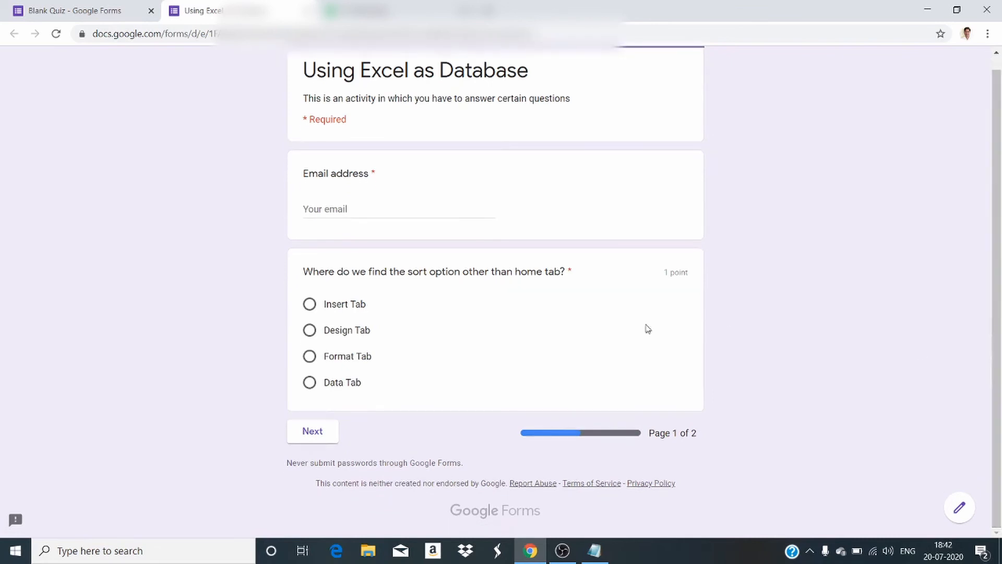
pyautogui.click(314, 432)
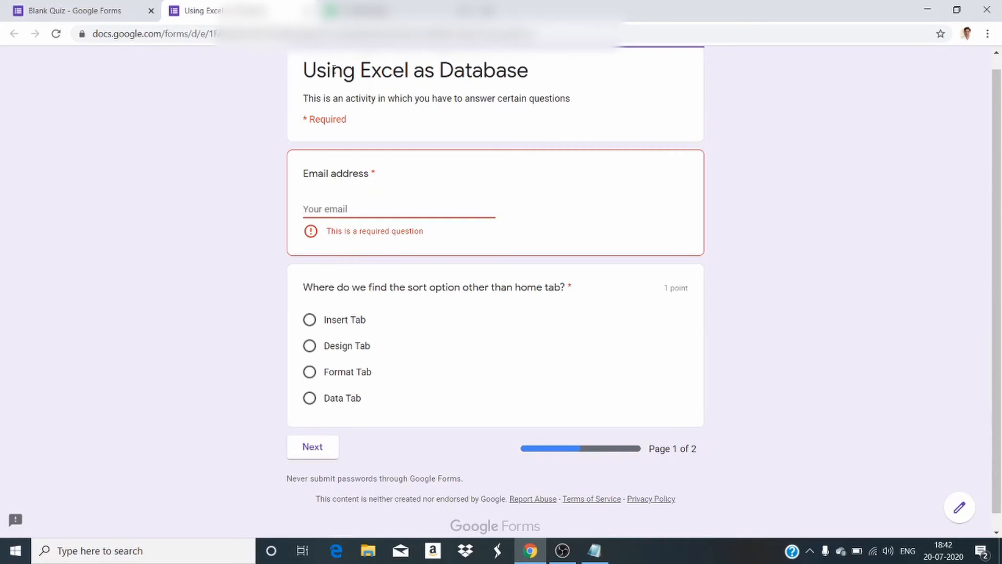
pyautogui.click(307, 11)
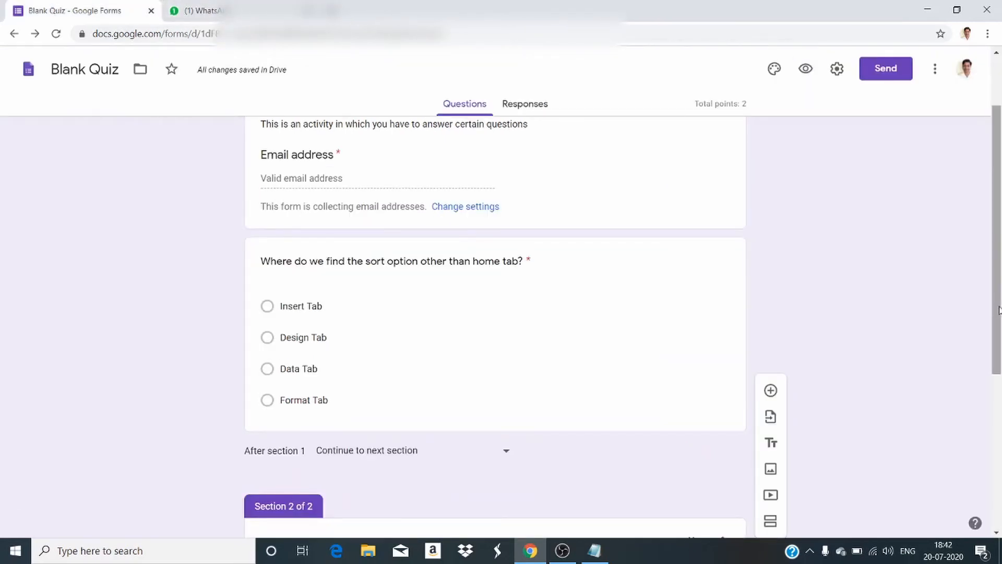
# Step: Copy the form's shortened link for sharing
pyautogui.moveTo(997, 311); pyautogui.dragTo(995, 224)
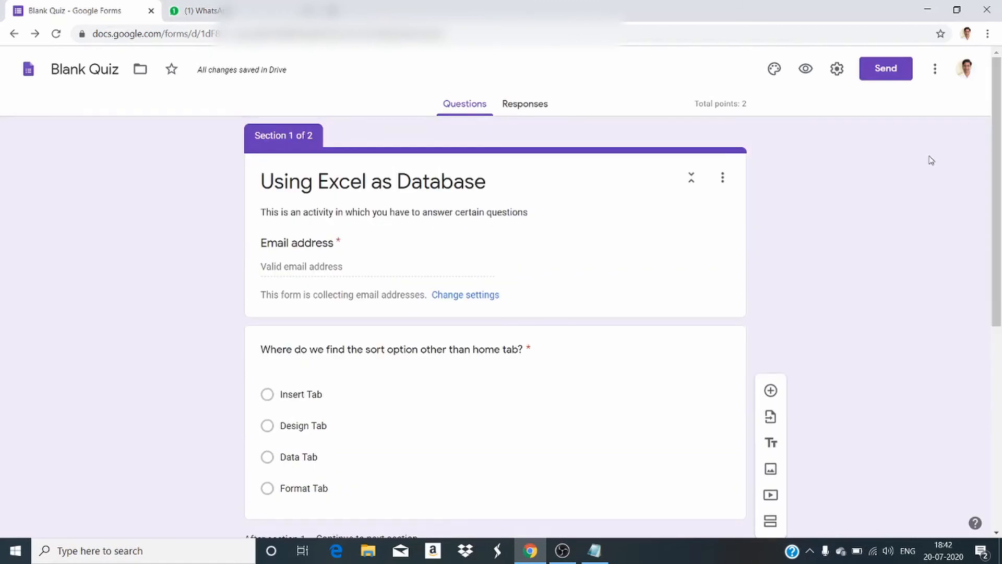
pyautogui.click(899, 77)
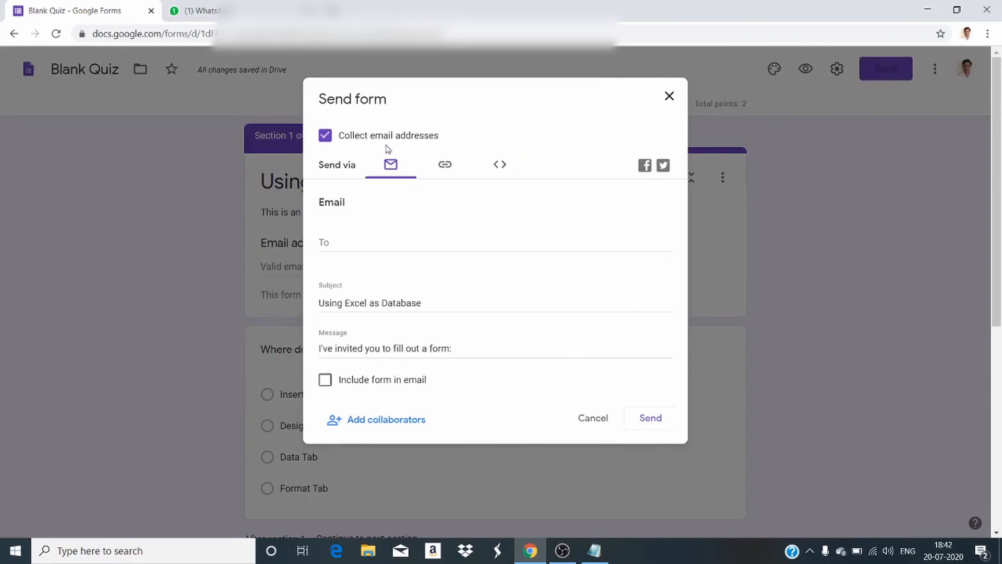
pyautogui.click(445, 166)
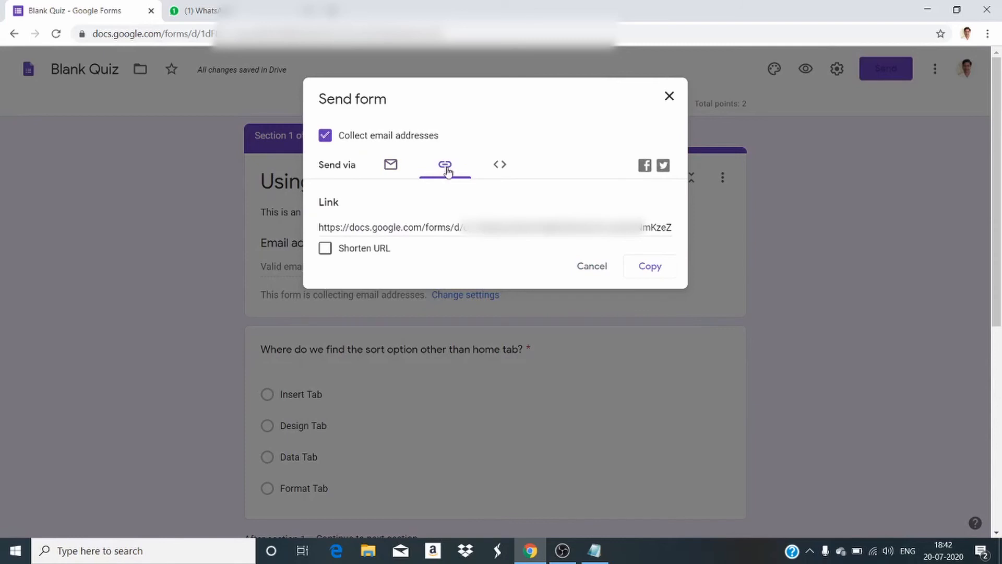
pyautogui.click(324, 249)
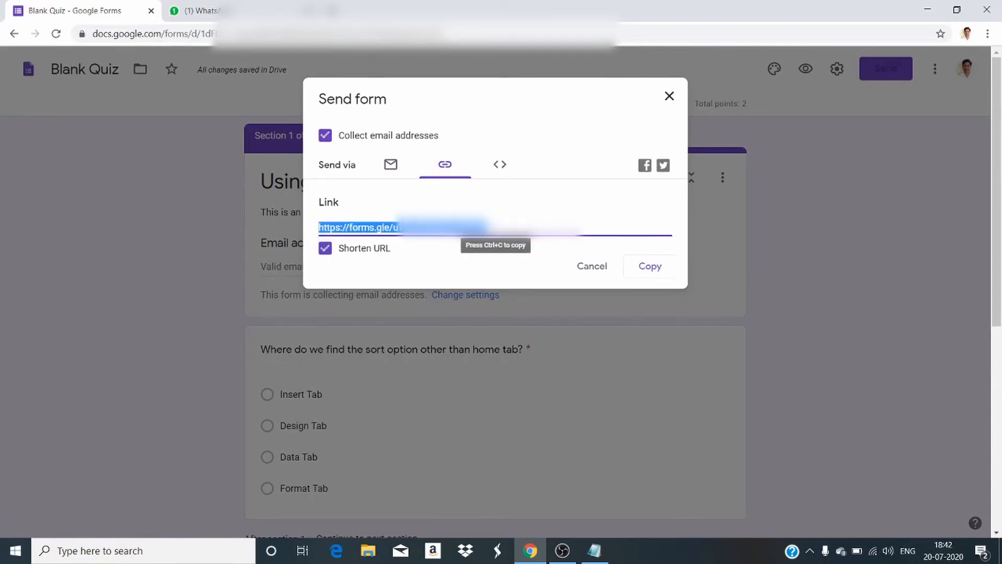
pyautogui.click(651, 270)
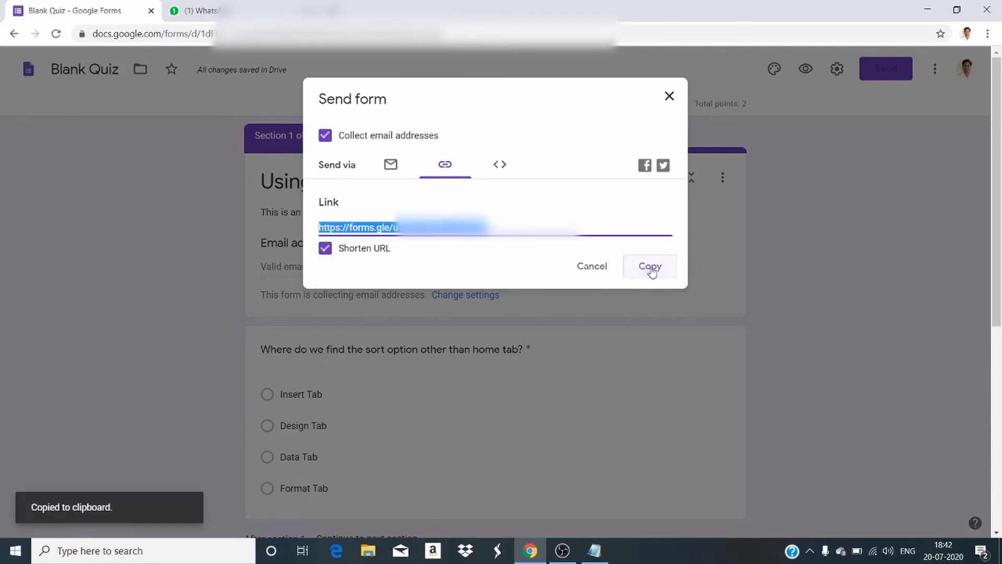
# Step: Switch to WhatsApp, search for the contact's chat, and send the copied form link as a message
pyautogui.click(204, 10)
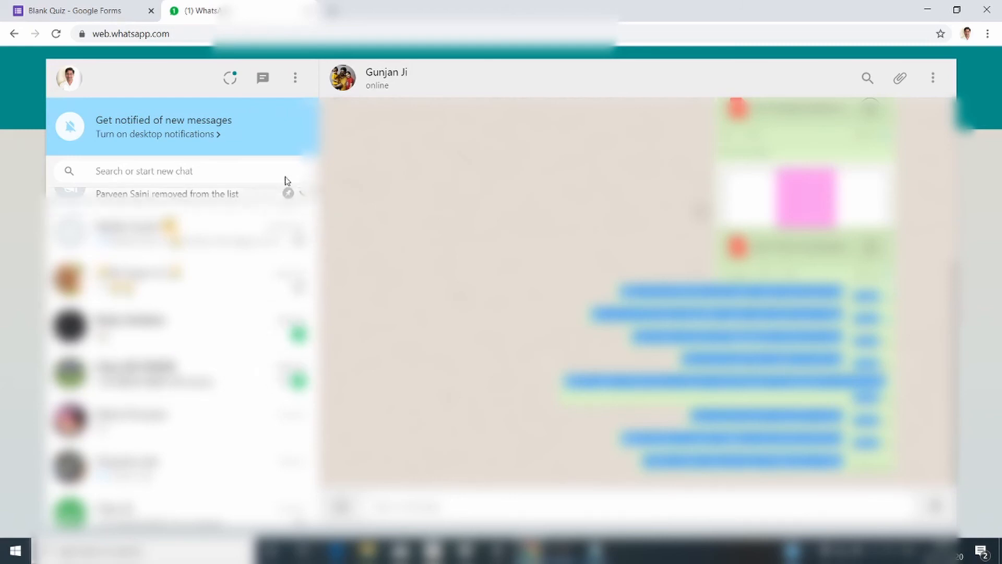
pyautogui.click(262, 172)
pyautogui.write('gun')
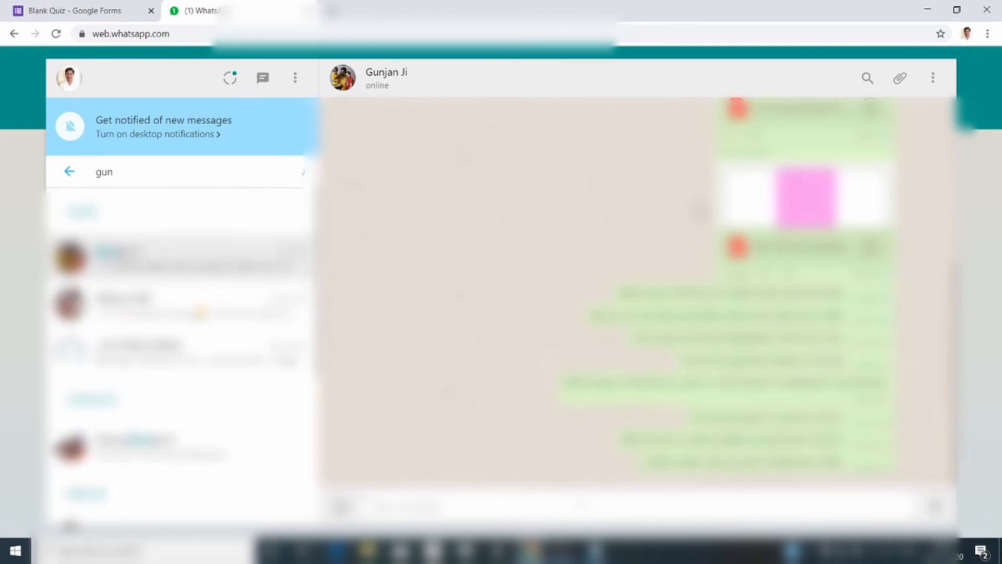
pyautogui.hotkey('ctrl', 'v')
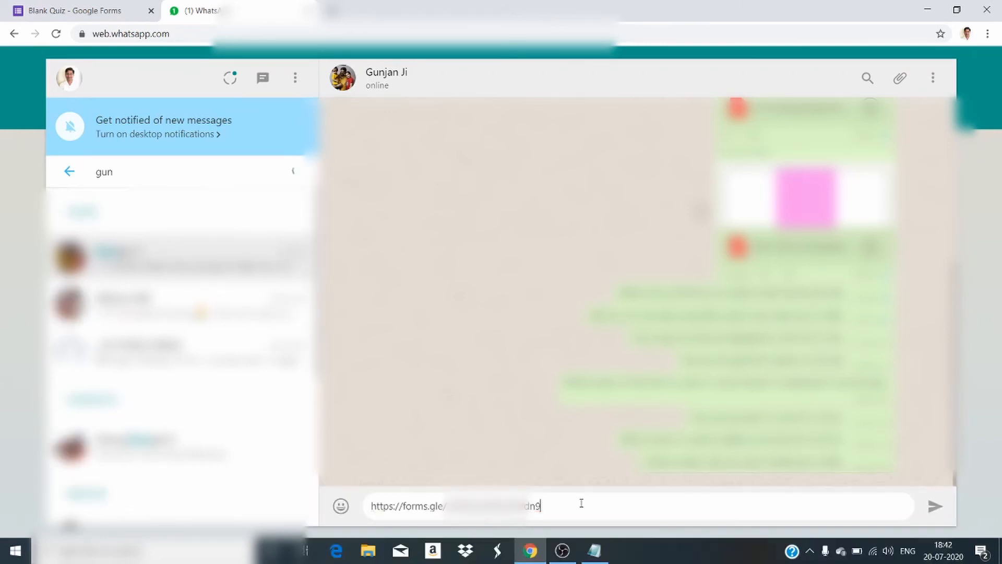
pyautogui.click(934, 507)
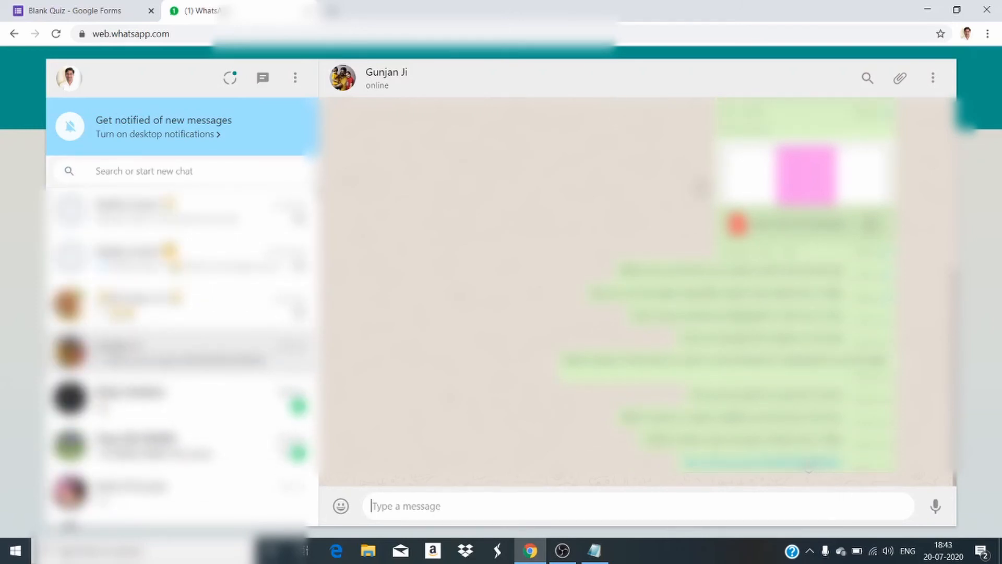
# Step: Open the shared quiz link, enter the respondent's email address, choose "Data Tab" for the sort question, and continue to the second page
pyautogui.click(808, 463)
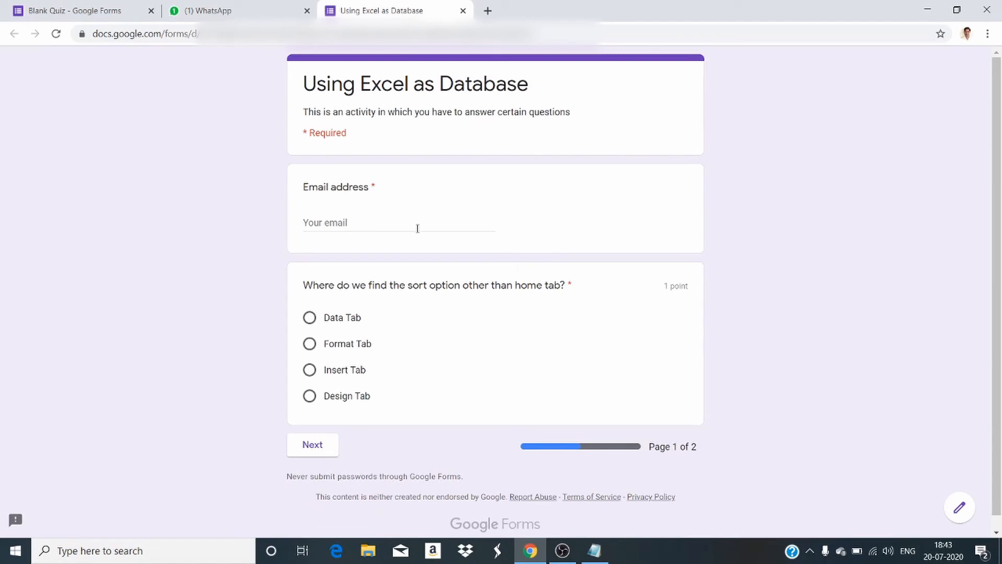
pyautogui.click(396, 224)
pyautogui.write('ha')
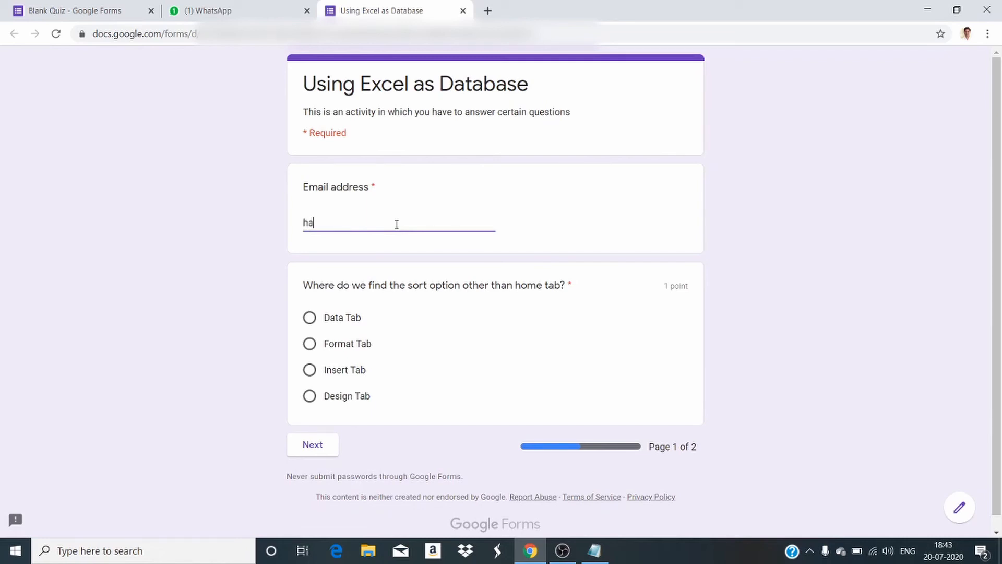
pyautogui.write('••')
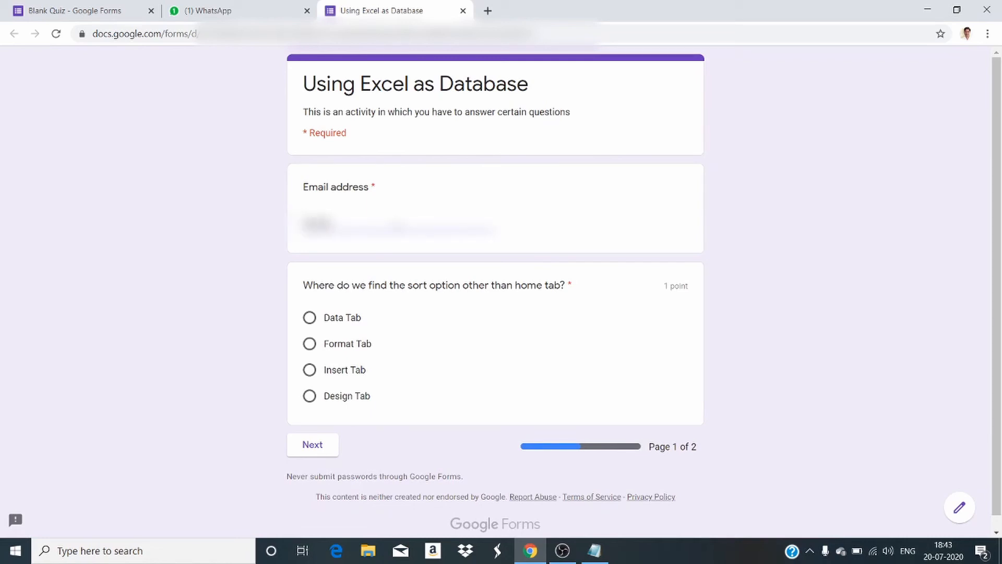
pyautogui.write('••••')
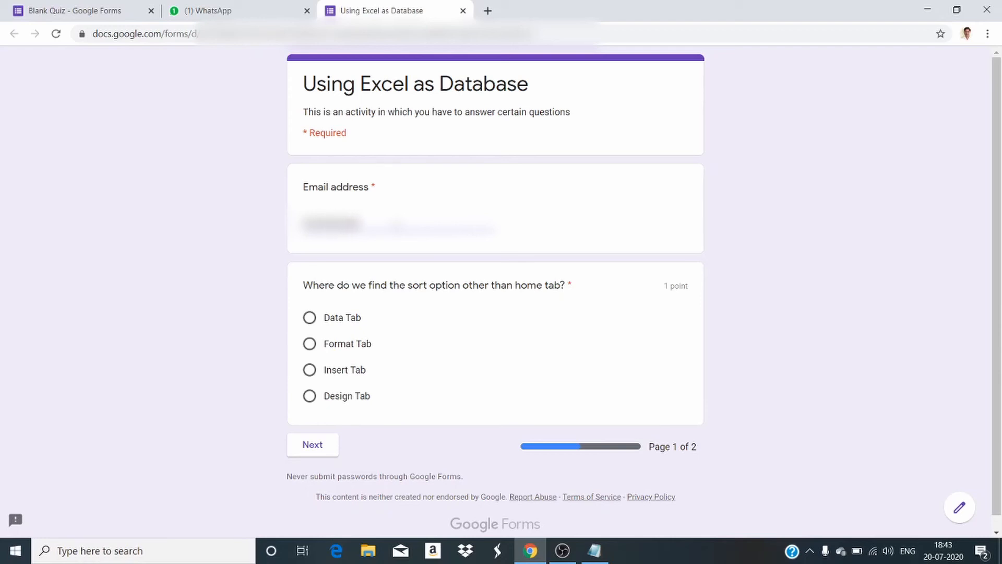
pyautogui.write('•••••••••')
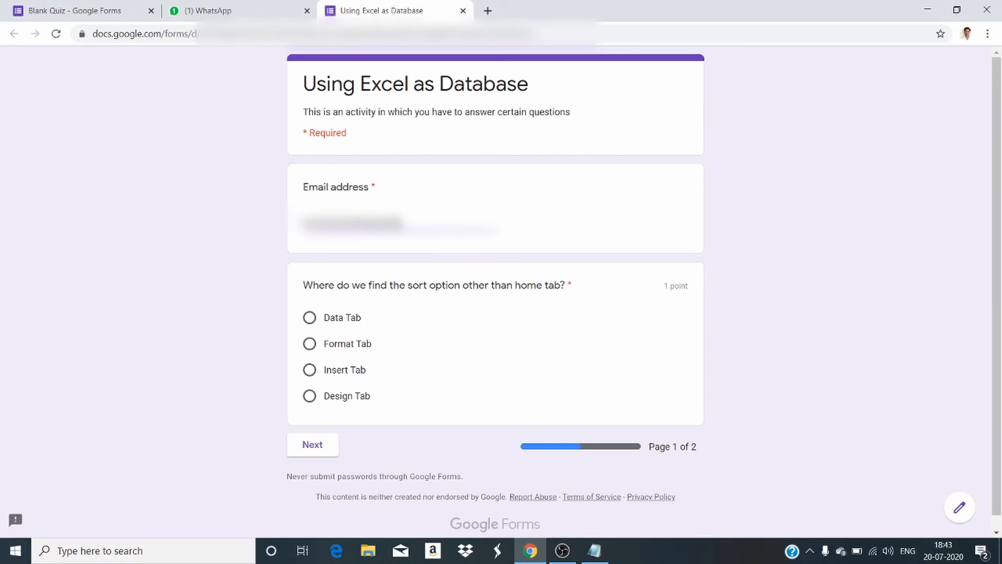
pyautogui.write('l.co')
pyautogui.click(309, 317)
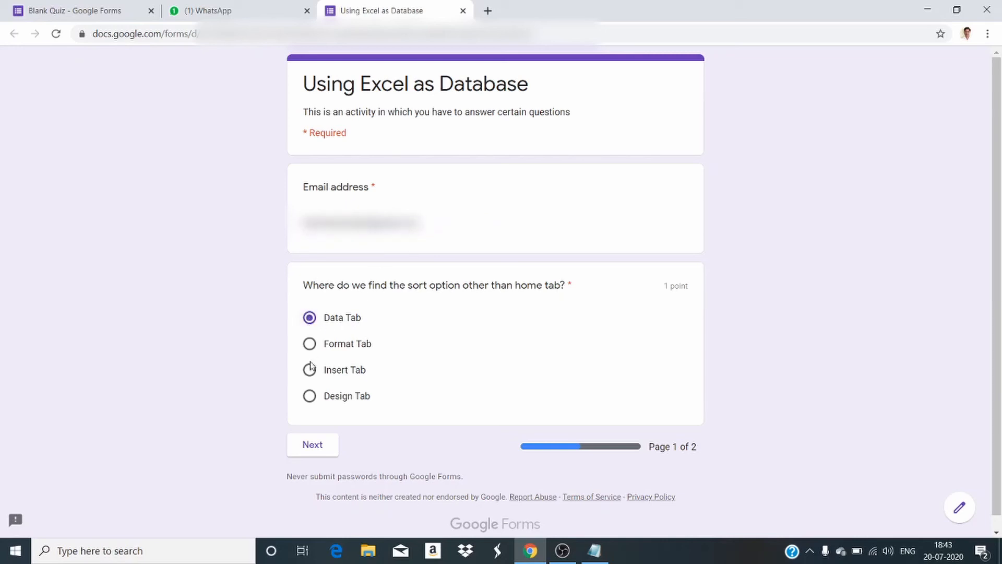
pyautogui.click(312, 445)
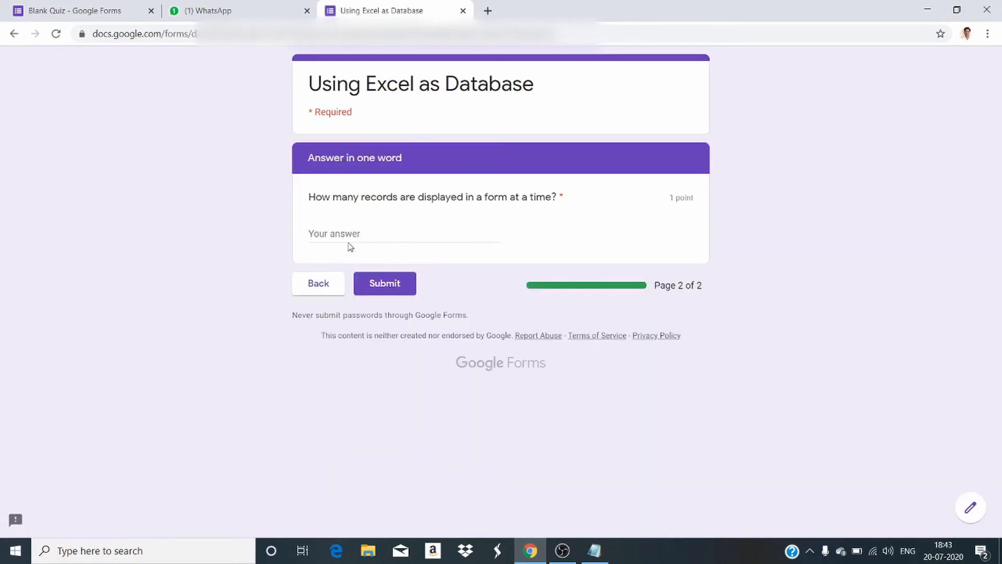
# Step: Answer the question about records displayed in a form with 1 and submit the quiz
pyautogui.click(343, 233)
pyautogui.write('1')
pyautogui.click(372, 283)
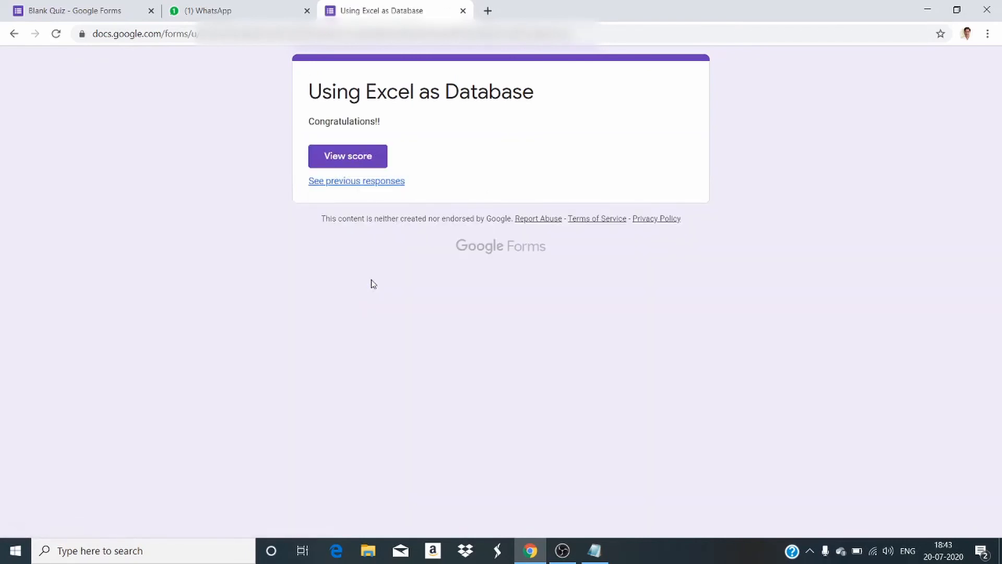
# Step: View the score of the submitted quiz, review the marked answers, and close the results page
pyautogui.click(359, 163)
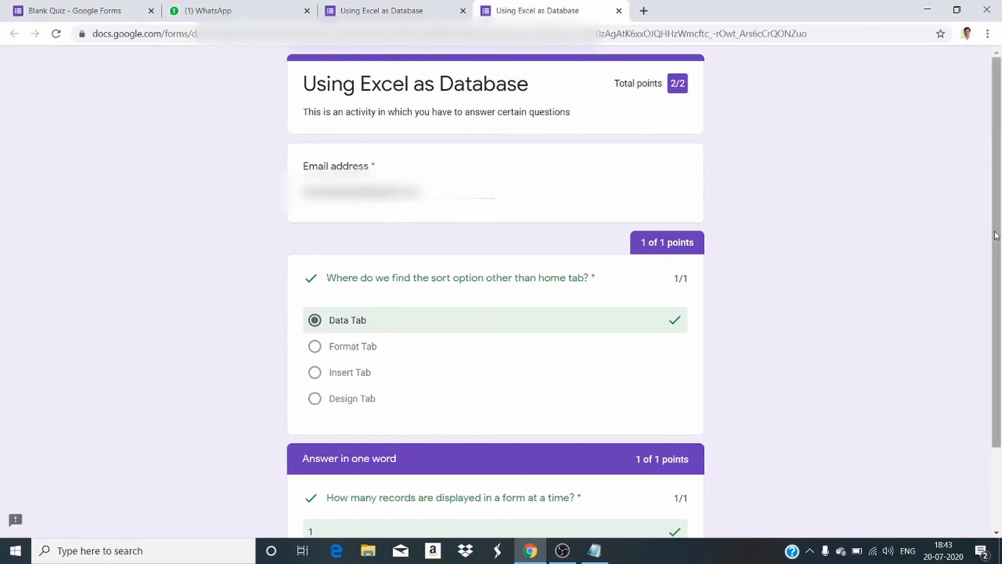
pyautogui.scroll(-2, 996, 235)
pyautogui.scroll(2, 1000, 300)
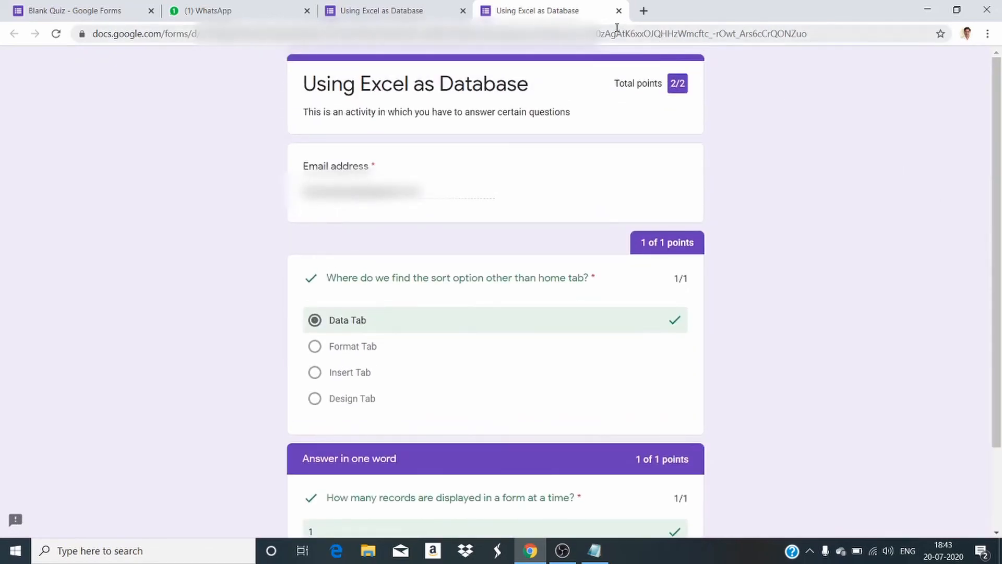
pyautogui.click(618, 11)
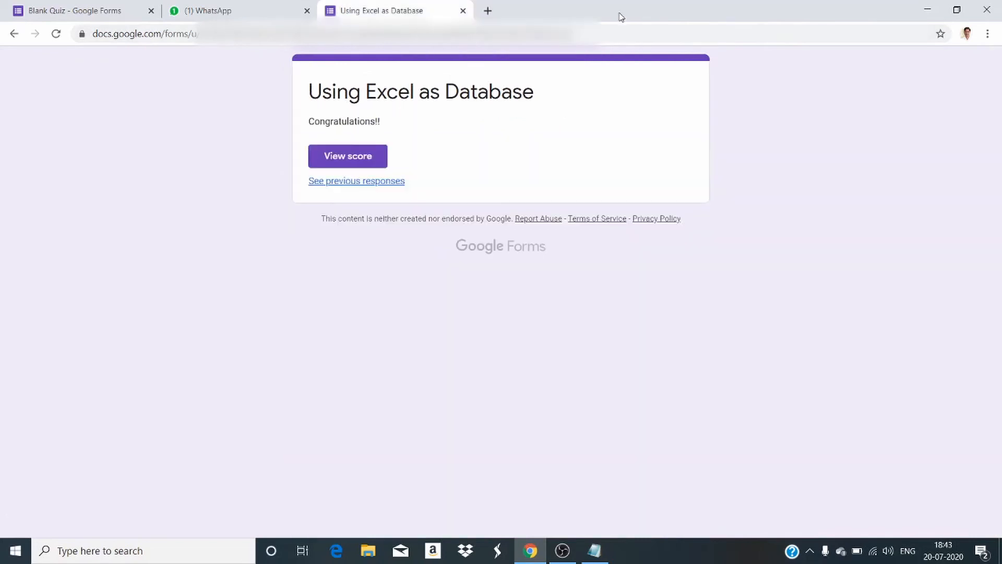
# Step: Return to the quiz editor, close the Send form dialog, and review the summary of responses with its insights and scores
pyautogui.click(81, 15)
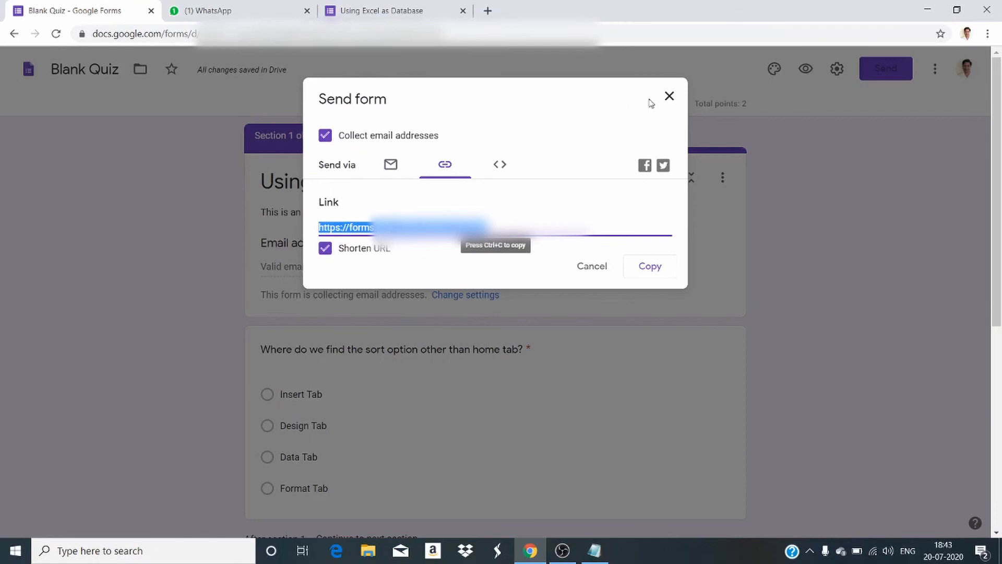
pyautogui.click(669, 96)
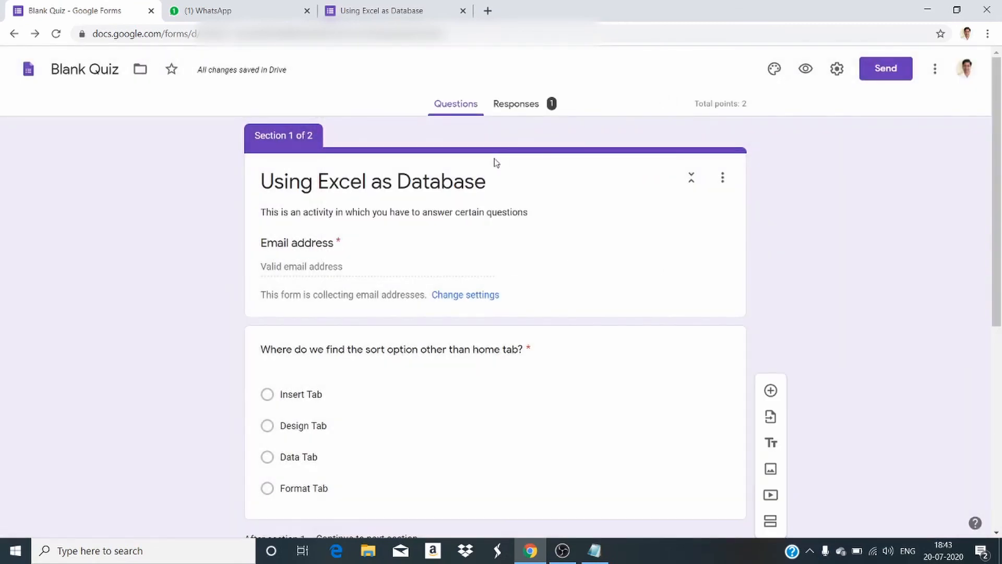
pyautogui.click(518, 107)
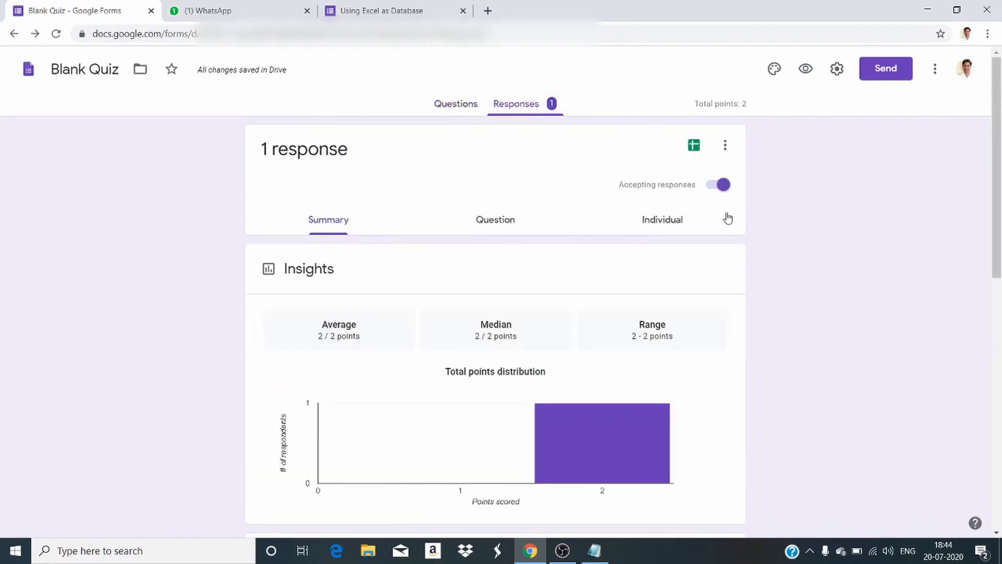
pyautogui.moveTo(997, 163); pyautogui.dragTo(999, 298)
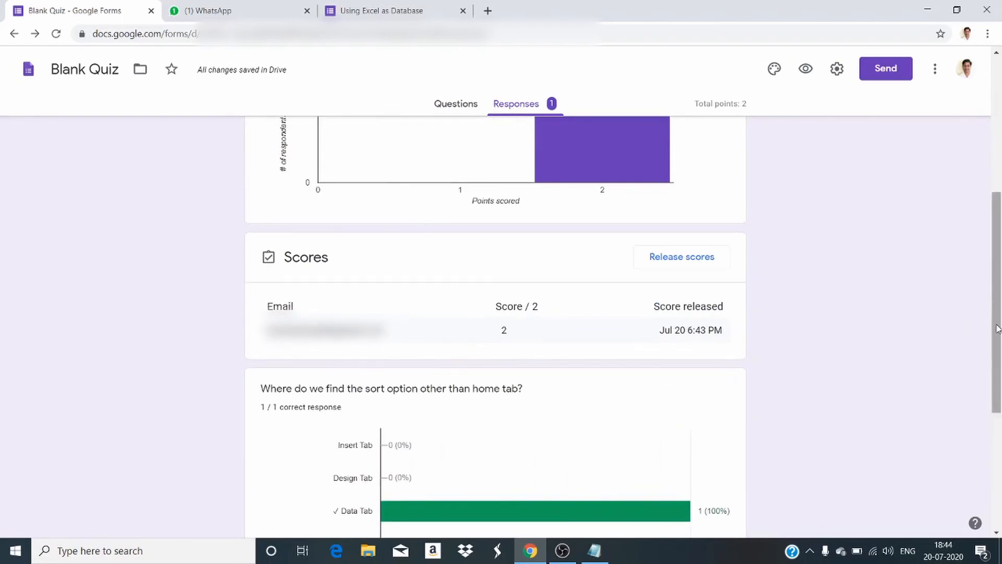
pyautogui.moveTo(997, 329); pyautogui.dragTo(990, 166)
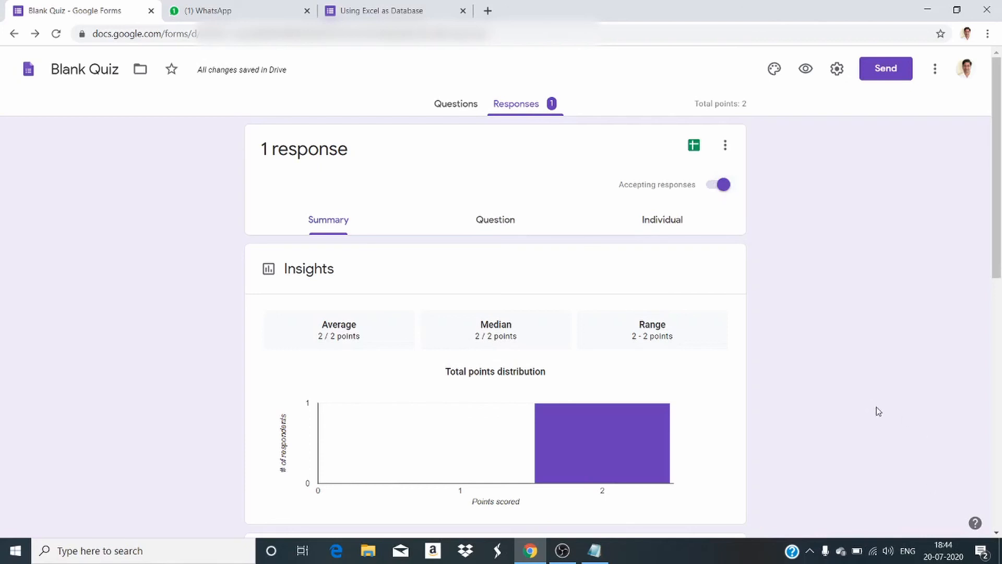
# Step: Stop the form from accepting responses, enable accepting them again, and look over the further response options
pyautogui.click(712, 186)
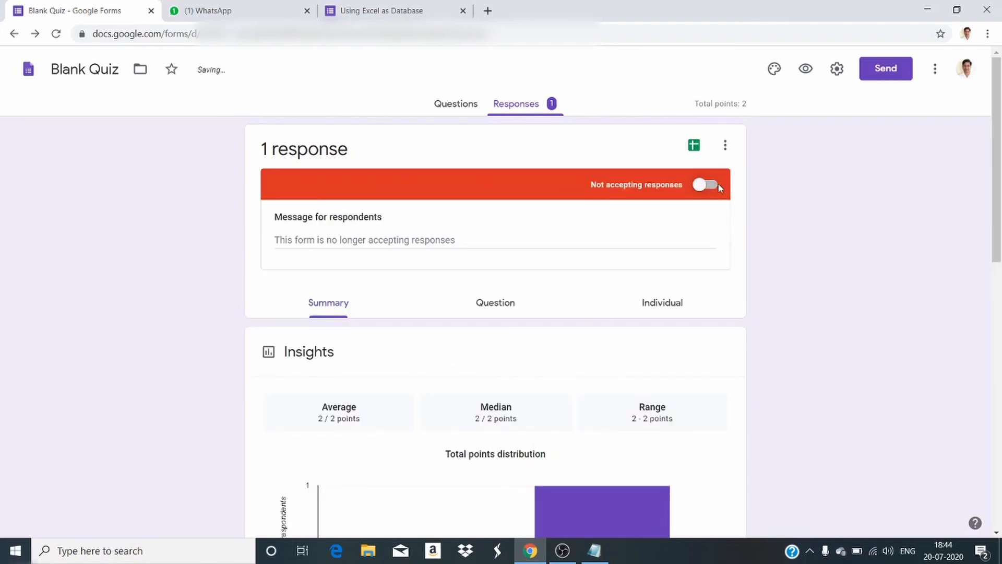
pyautogui.click(714, 187)
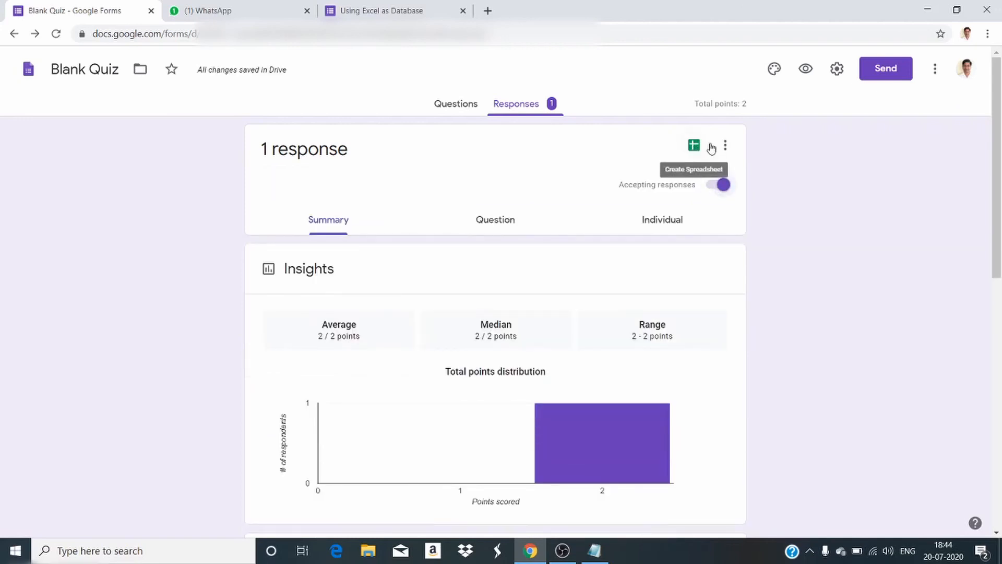
pyautogui.click(726, 146)
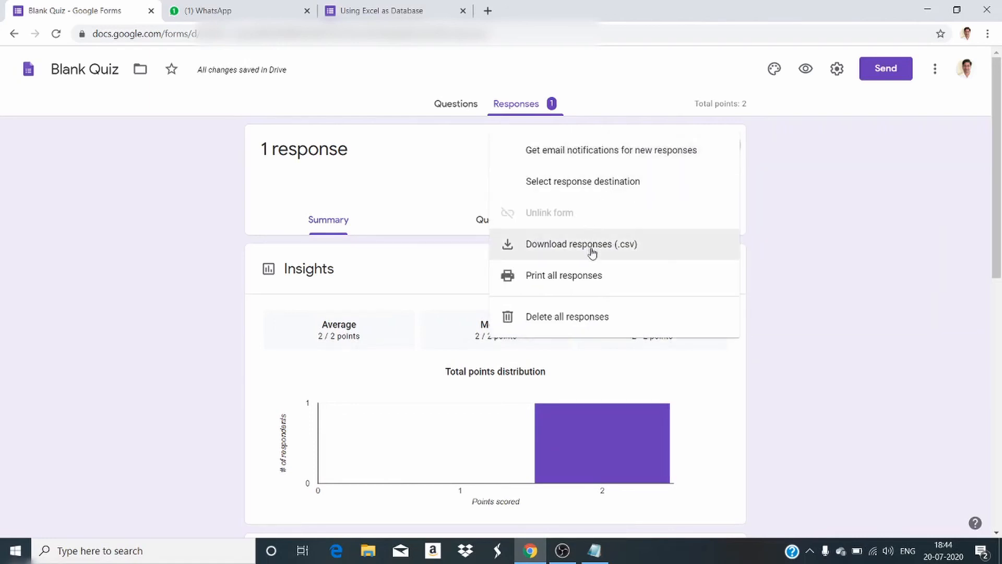
pyautogui.click(812, 177)
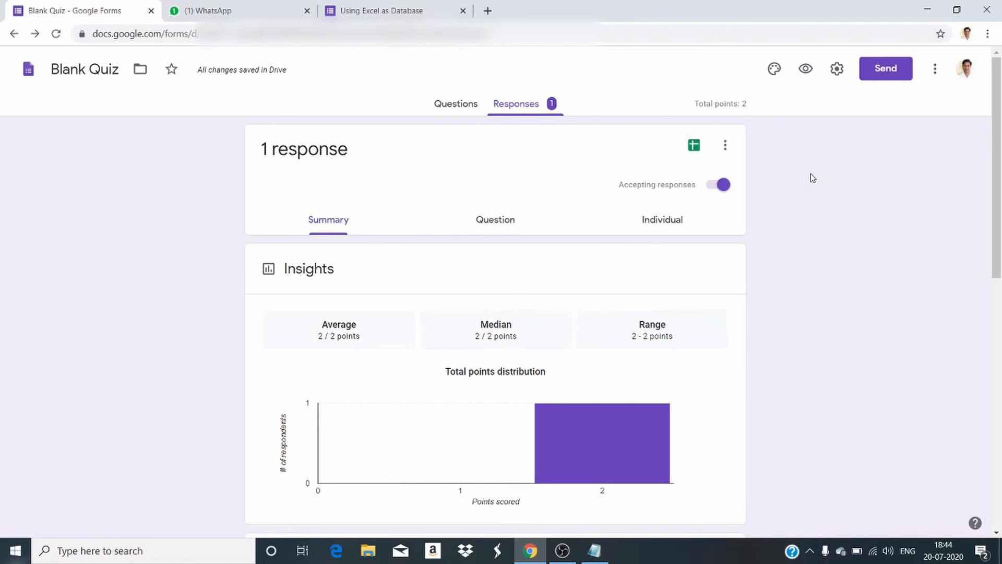
# Step: Create a new response spreadsheet named "Blank Quiz (Responses)" and download it as a Microsoft Excel (.xlsx) file
pyautogui.click(693, 147)
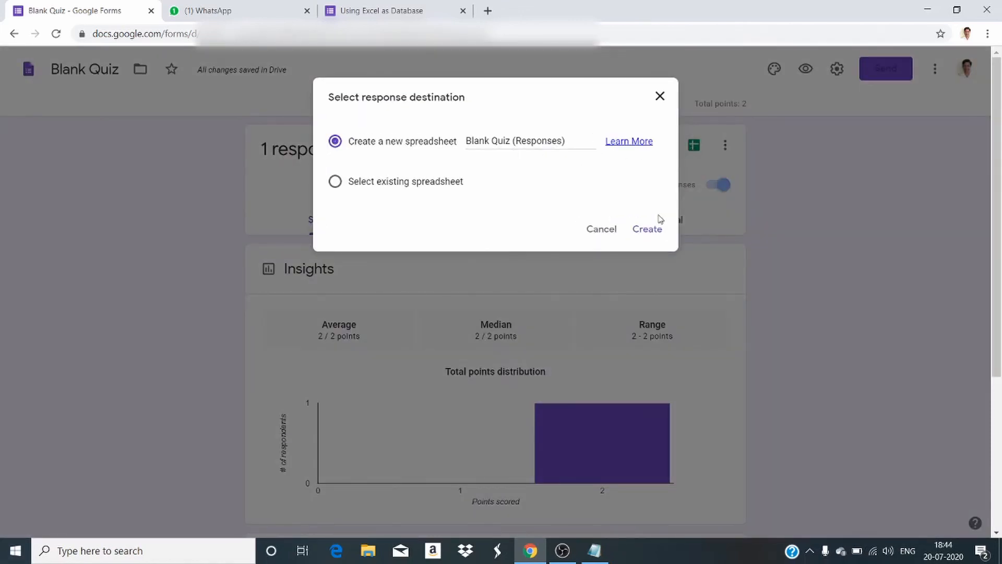
pyautogui.click(648, 230)
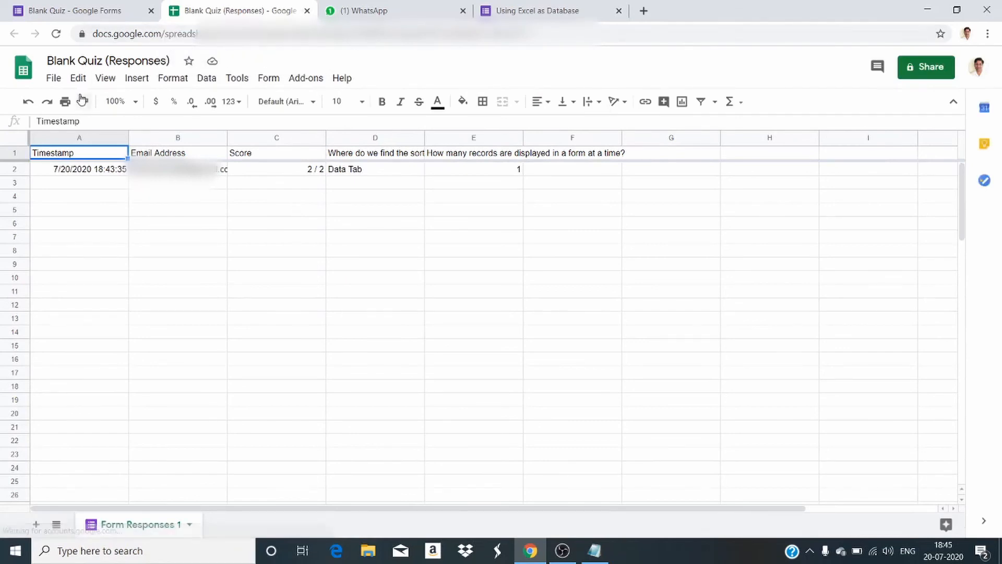
pyautogui.click(54, 78)
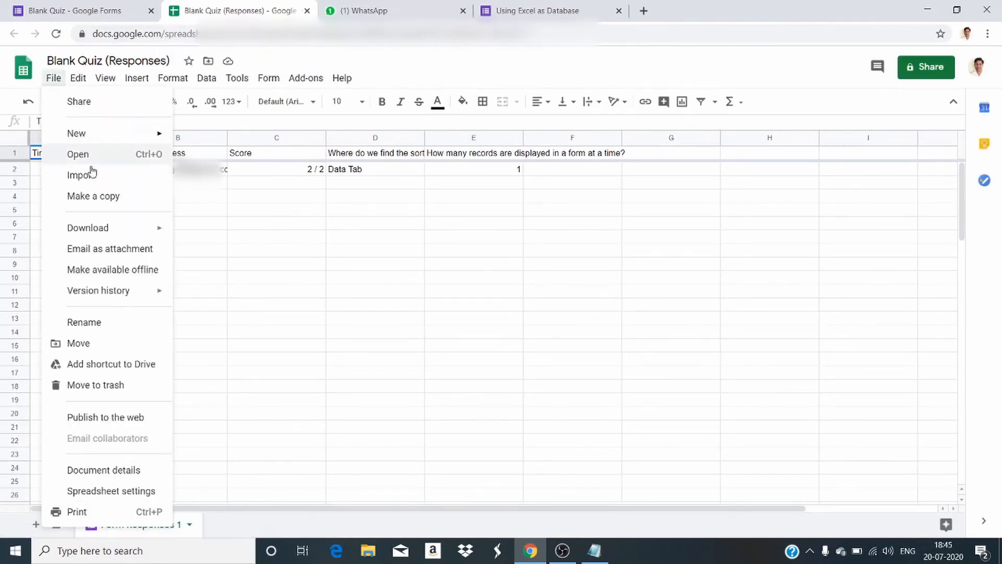
pyautogui.moveTo(106, 229)
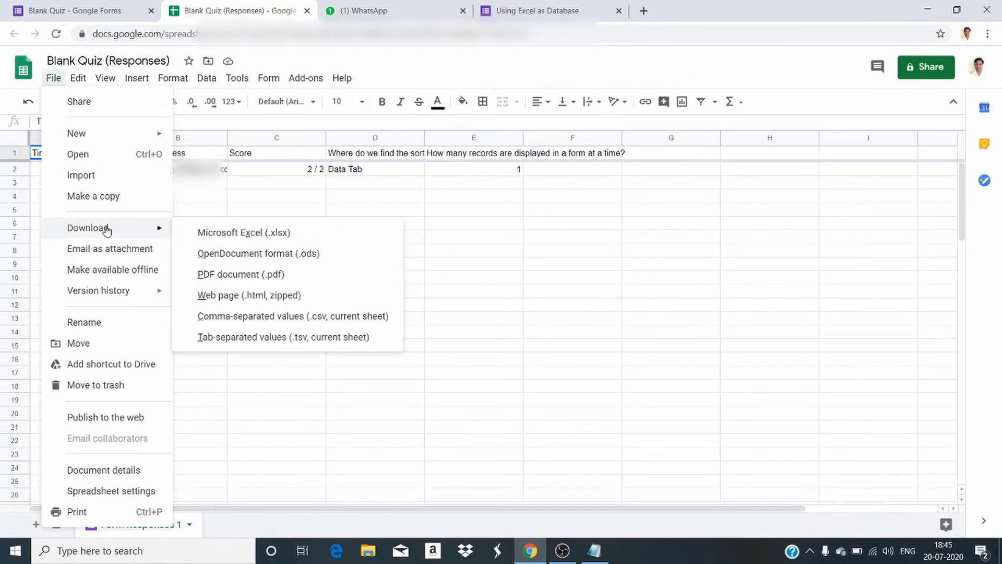
pyautogui.click(212, 236)
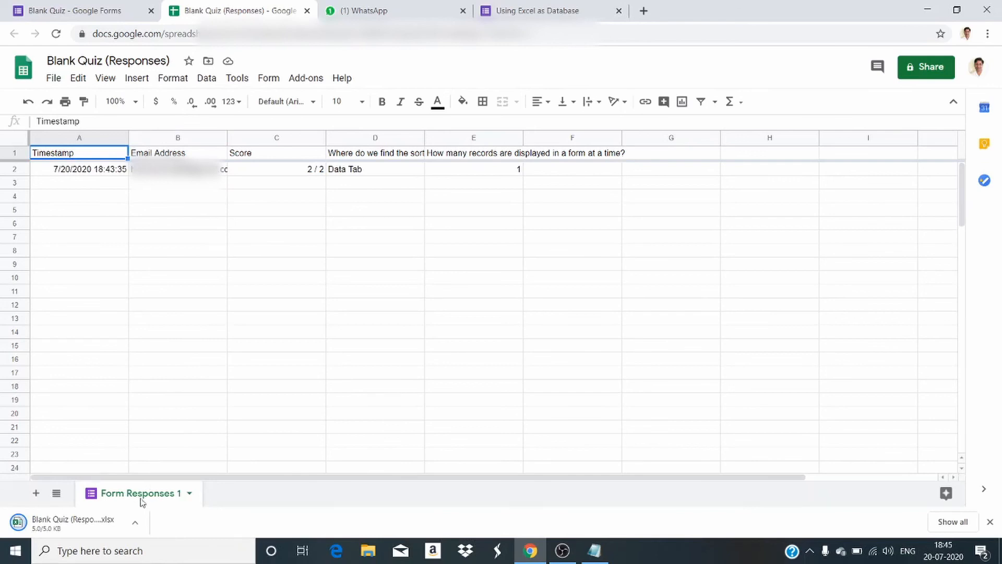
pyautogui.click(136, 524)
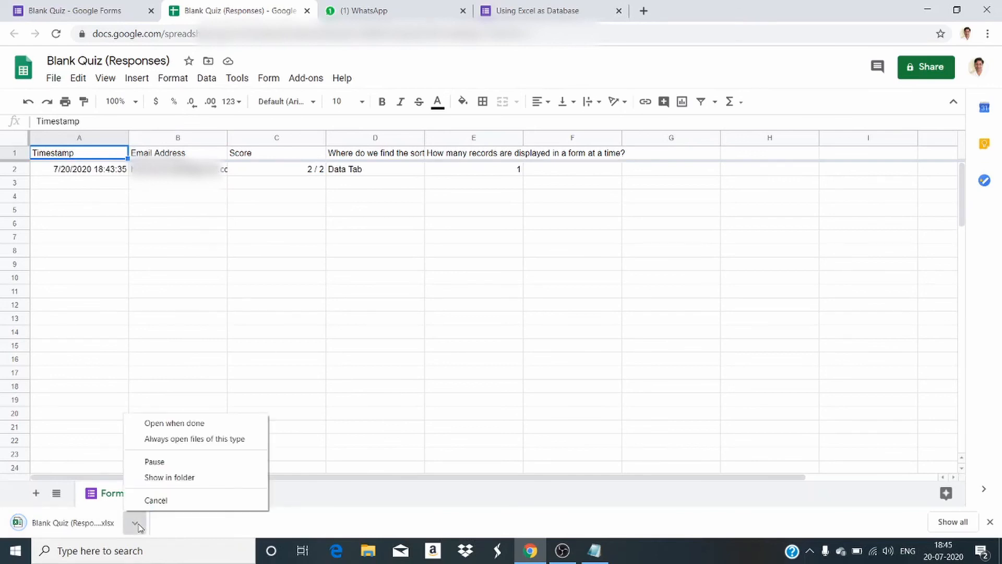
# Step: Switch to WhatsApp and send the Desktop file "New Microsoft Excel Worksheet" as a document in the open chat
pyautogui.click(347, 7)
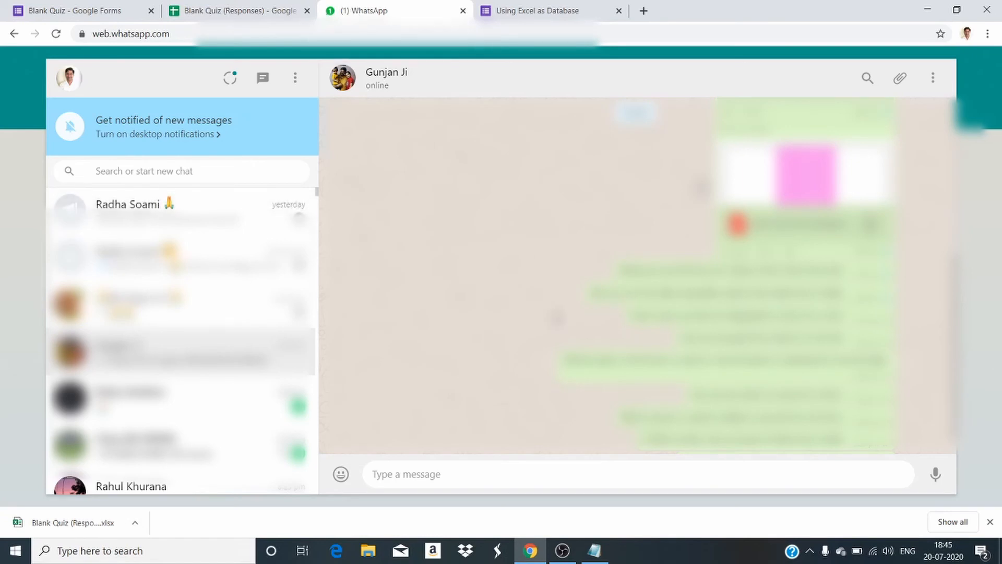
pyautogui.click(899, 78)
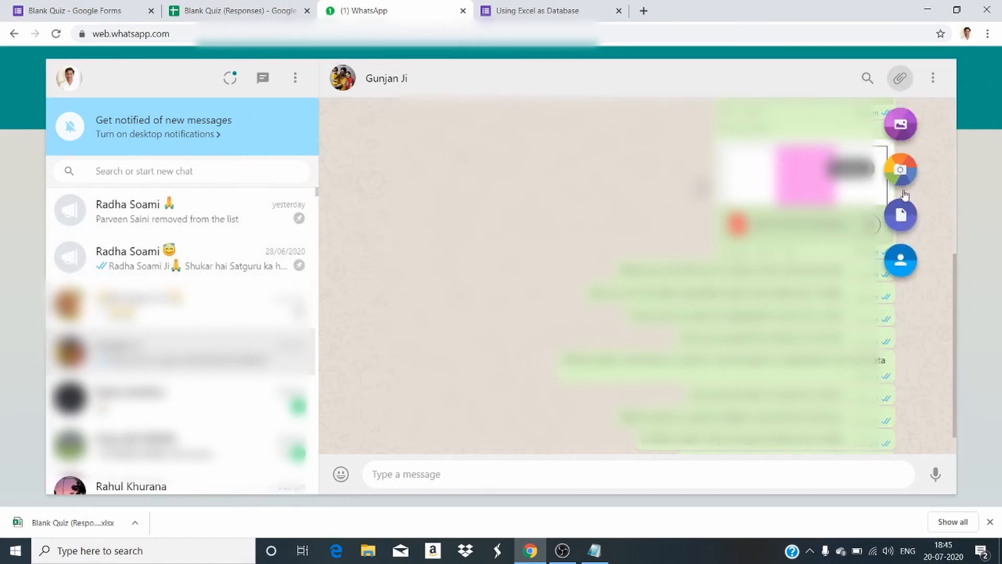
pyautogui.click(902, 216)
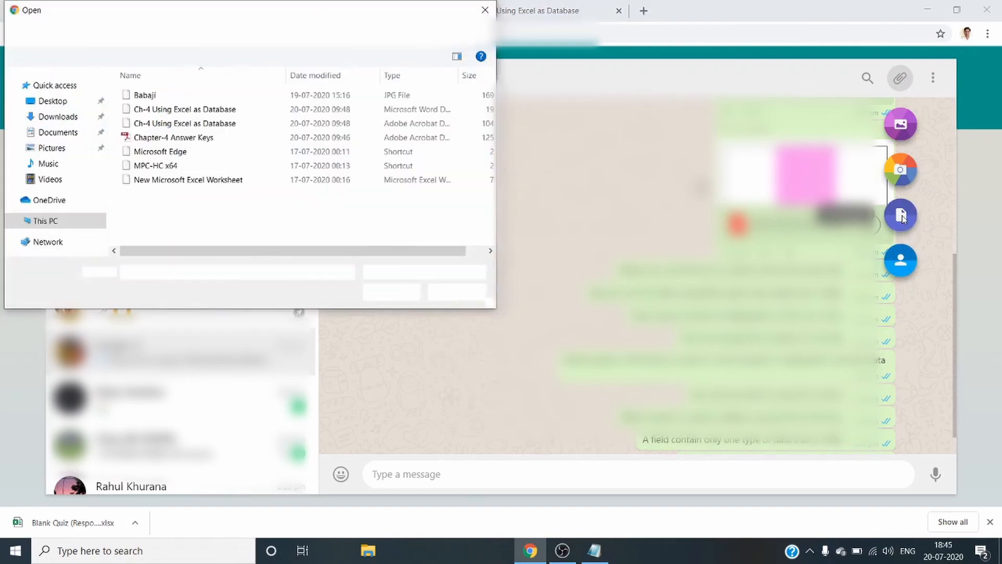
pyautogui.click(216, 180)
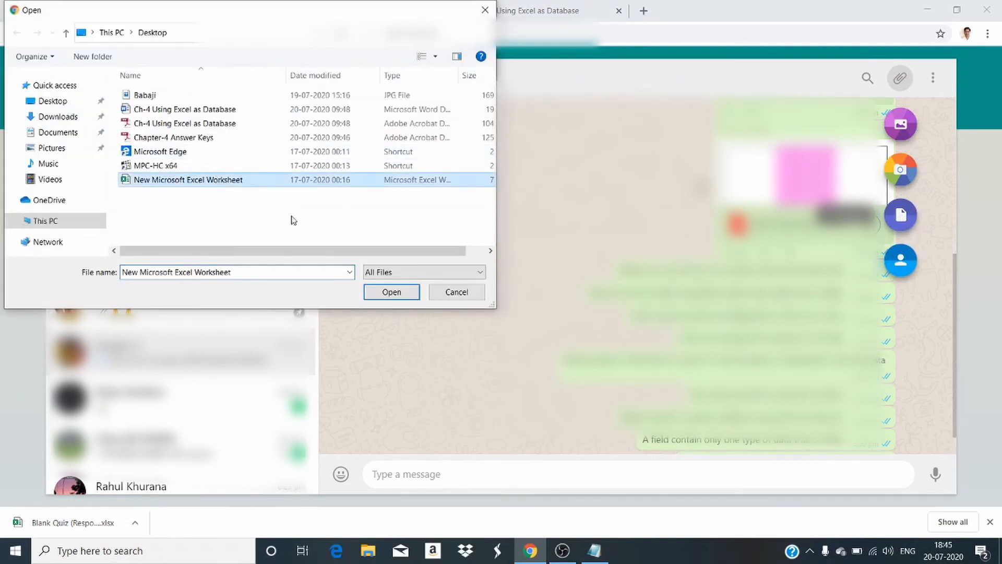
pyautogui.click(386, 292)
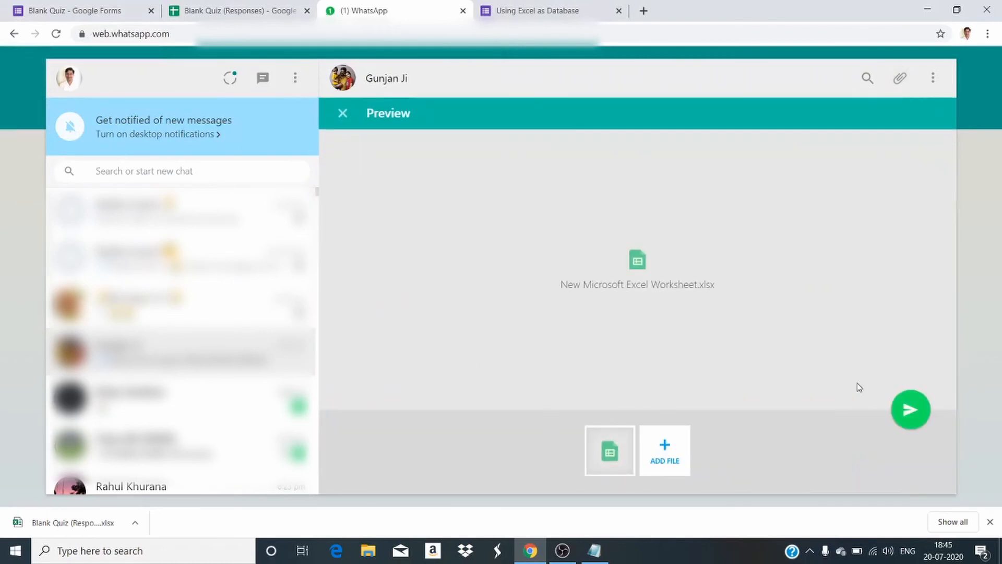
pyautogui.click(910, 410)
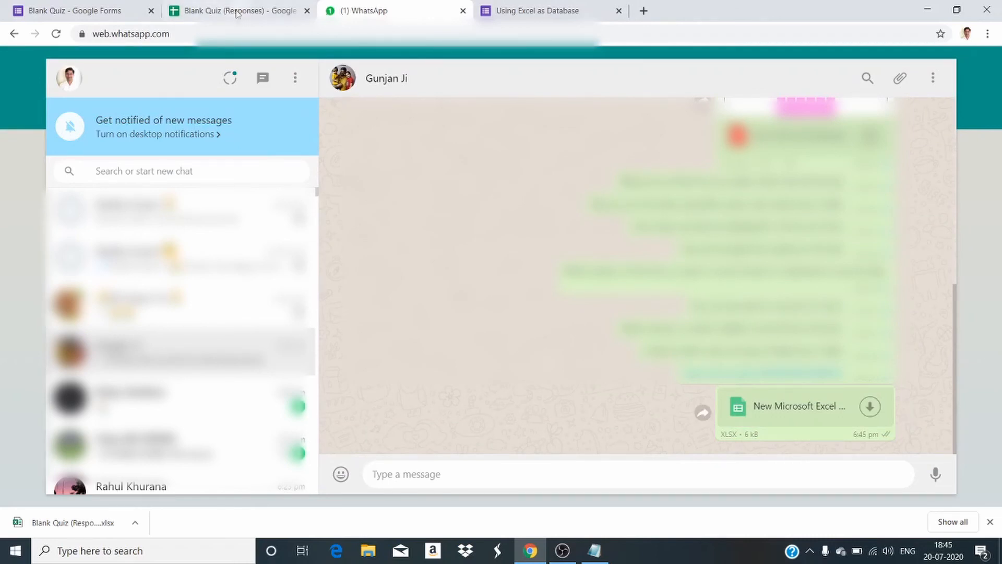
pyautogui.click(134, 15)
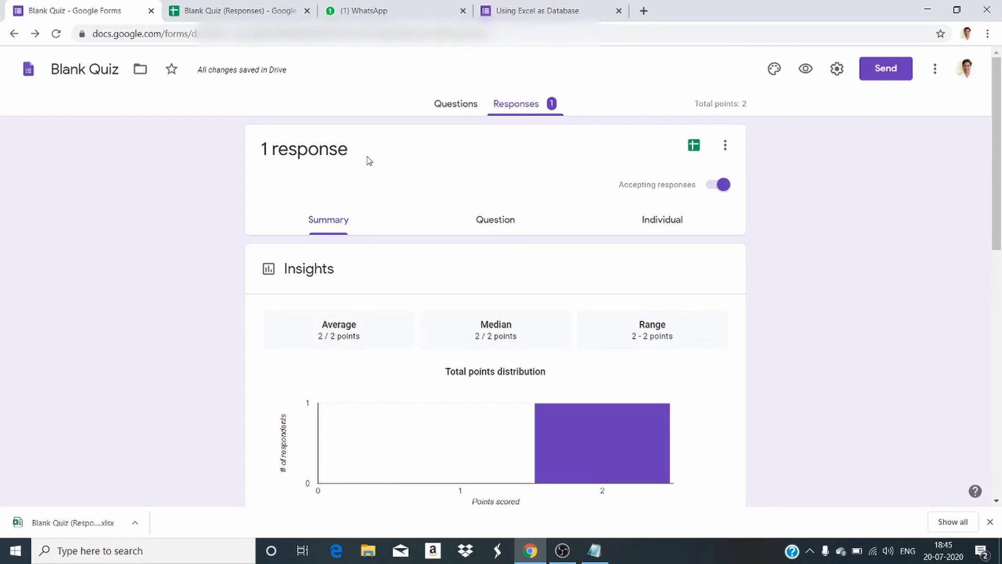
pyautogui.click(393, 12)
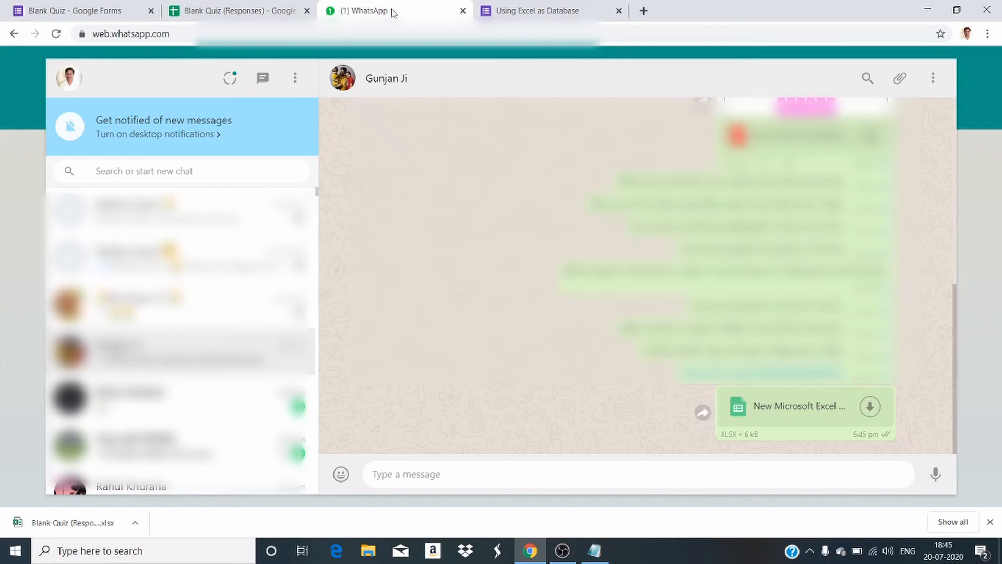
pyautogui.click(259, 13)
pyautogui.click(116, 10)
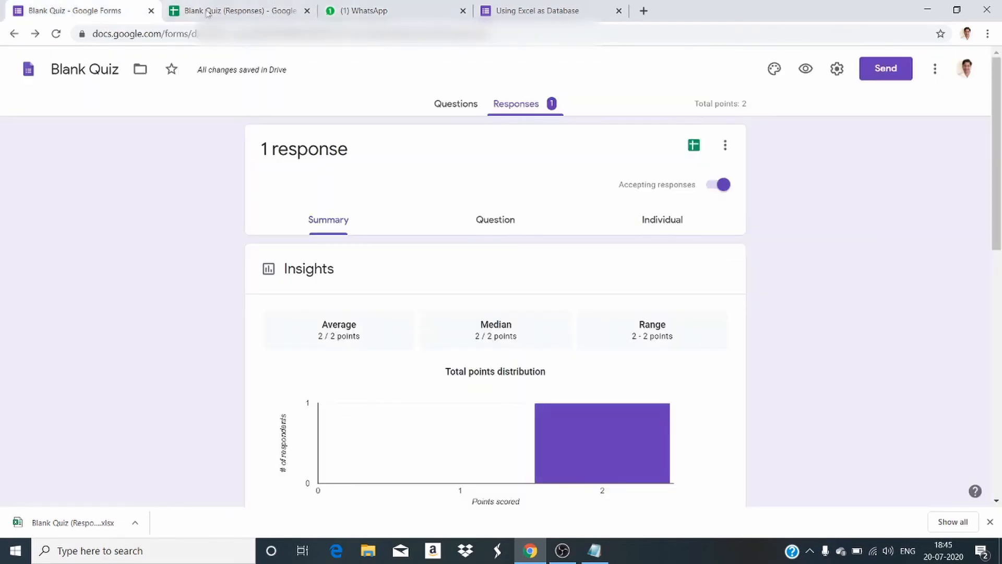